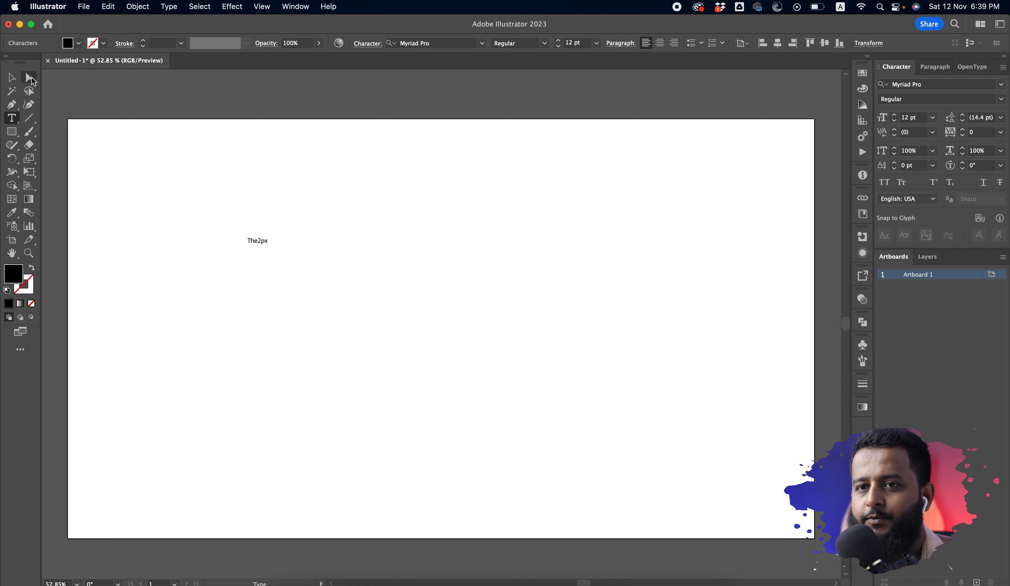
Scale the The2px text up proportionally to about 98 pt and move it down and slightly left on the artboard
{"action": "left_click", "coordinate": [6, 76]}
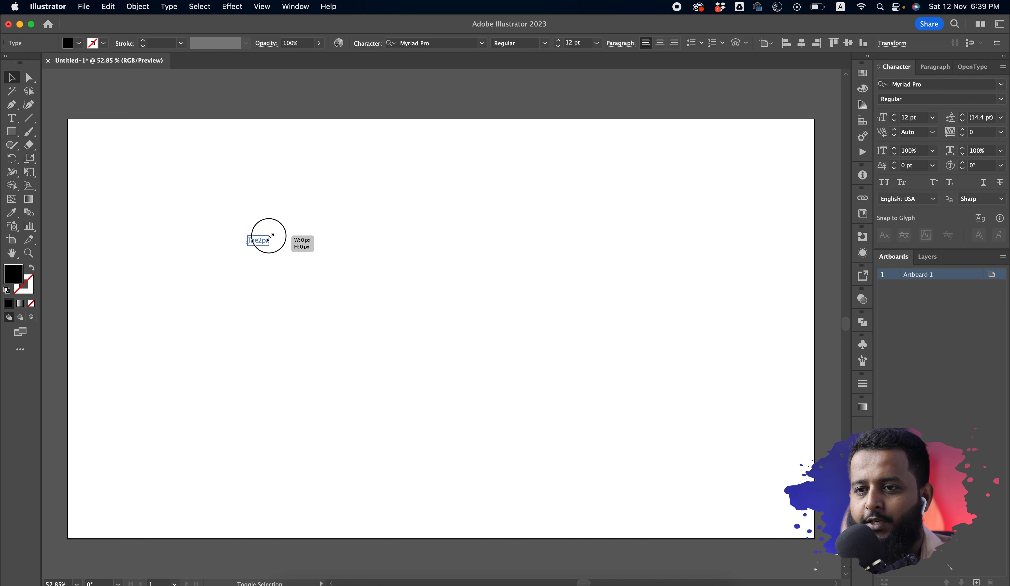
{"action": "left_click_drag", "start_coordinate": [270, 238], "coordinate": [514, 178]}
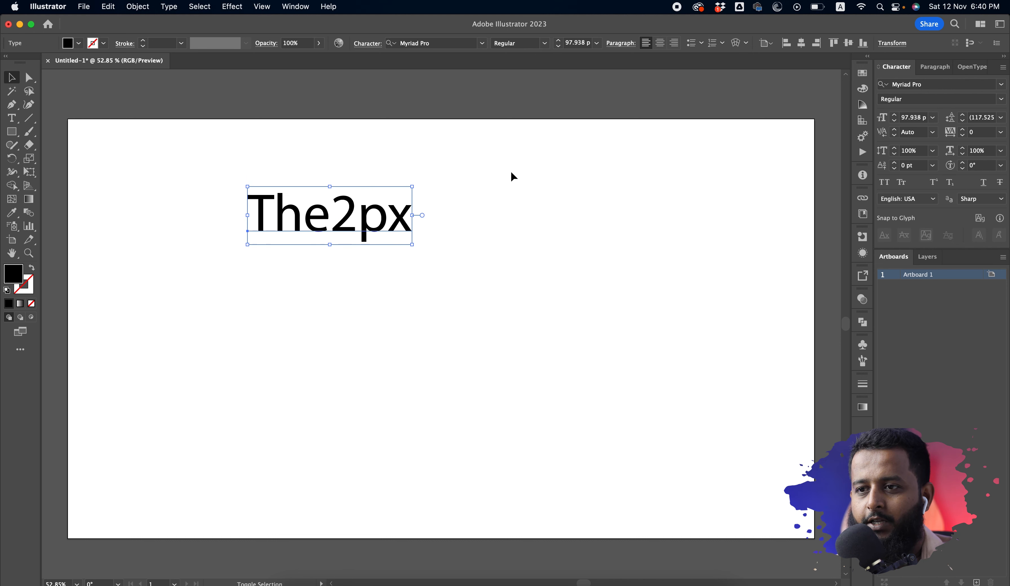
{"action": "left_click_drag", "start_coordinate": [401, 204], "coordinate": [362, 305]}
{"action": "scroll", "coordinate": [329, 255], "scroll_direction": "up", "scroll_amount": 1}
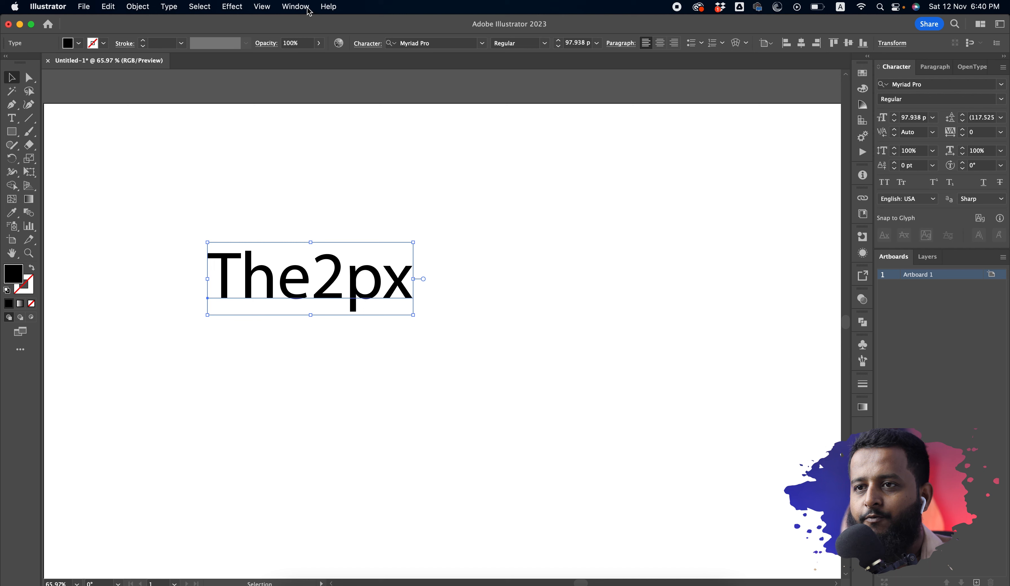
Bring up the Character formatting settings for the selected text
{"action": "left_click", "coordinate": [295, 7]}
{"action": "scroll", "coordinate": [329, 504], "scroll_direction": "down", "scroll_amount": 5}
{"action": "mouse_move", "coordinate": [330, 483]}
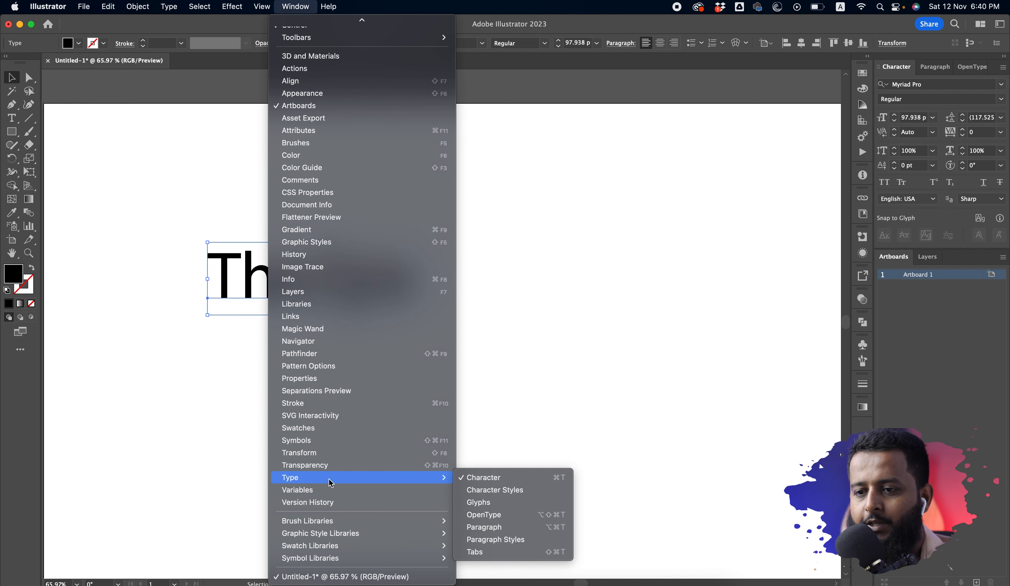
{"action": "left_click", "coordinate": [505, 479]}
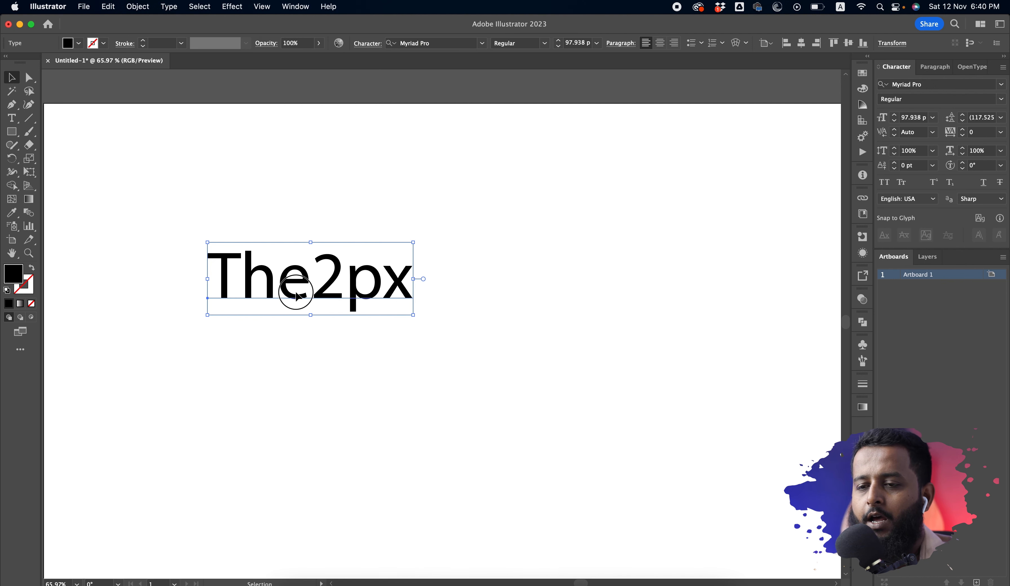
Shift the The2px text slightly to the right and set its font size to 50 pt
{"action": "left_click_drag", "start_coordinate": [296, 294], "coordinate": [322, 297]}
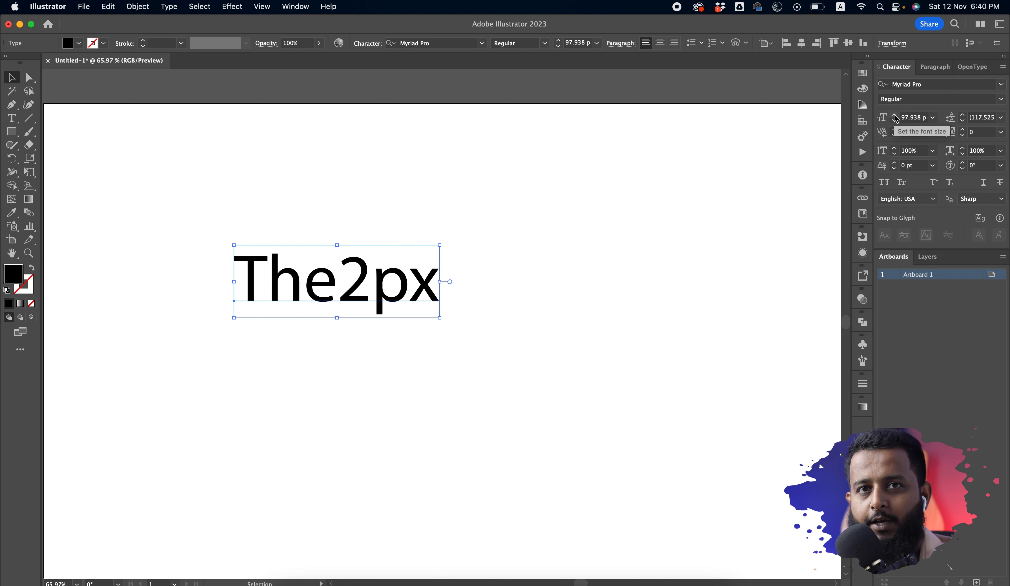
{"action": "left_click", "coordinate": [922, 121]}
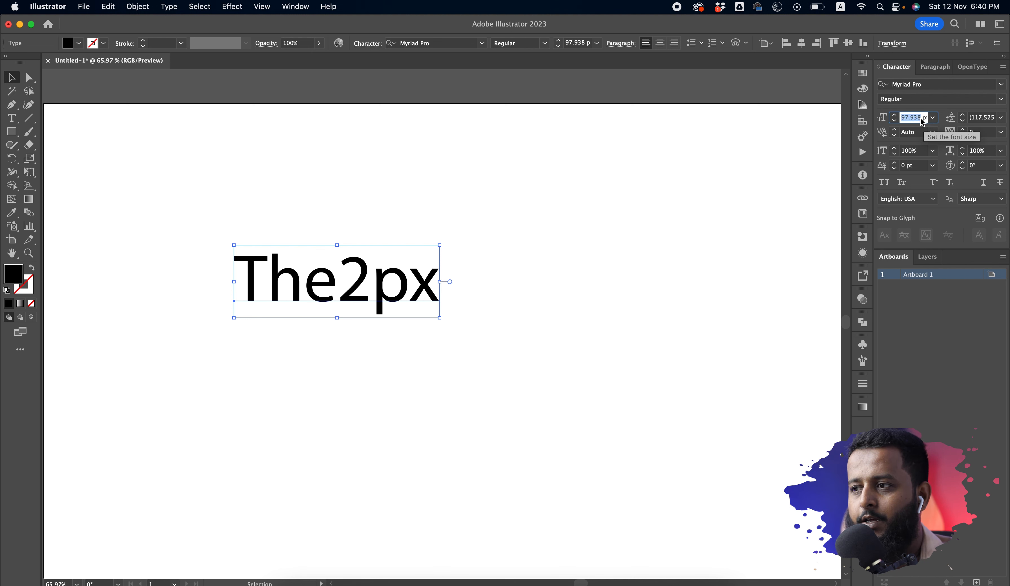
{"action": "type", "text": "5"}
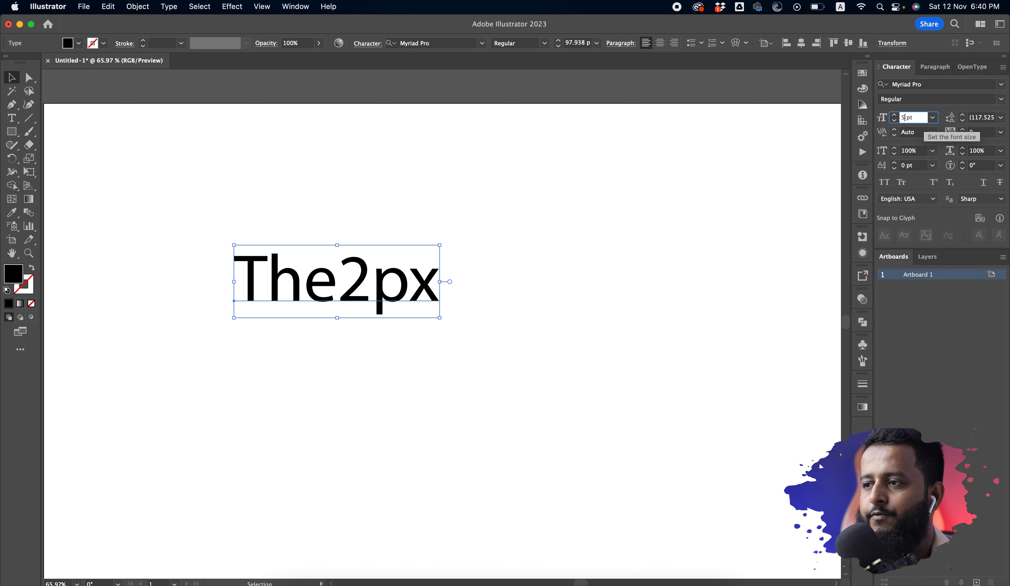
{"action": "type", "text": "0"}
{"action": "key", "text": "Return"}
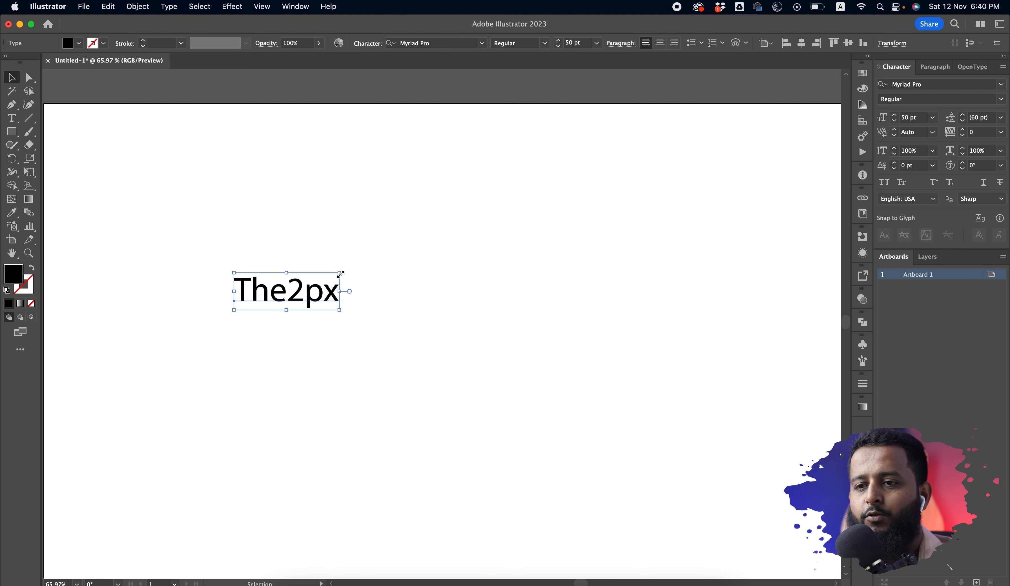
Scale the The2px text up freehand to about 161 pt and reposition it in the artboard's upper left
{"action": "left_click_drag", "start_coordinate": [341, 274], "coordinate": [573, 189]}
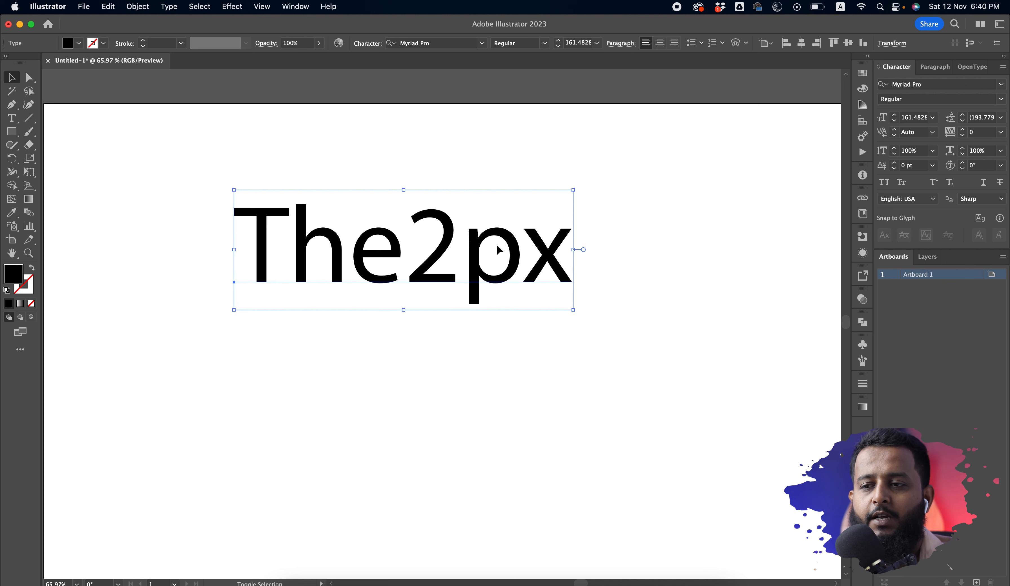
{"action": "left_click_drag", "start_coordinate": [382, 288], "coordinate": [306, 291]}
{"action": "scroll", "coordinate": [403, 306], "scroll_direction": "down", "scroll_amount": 1}
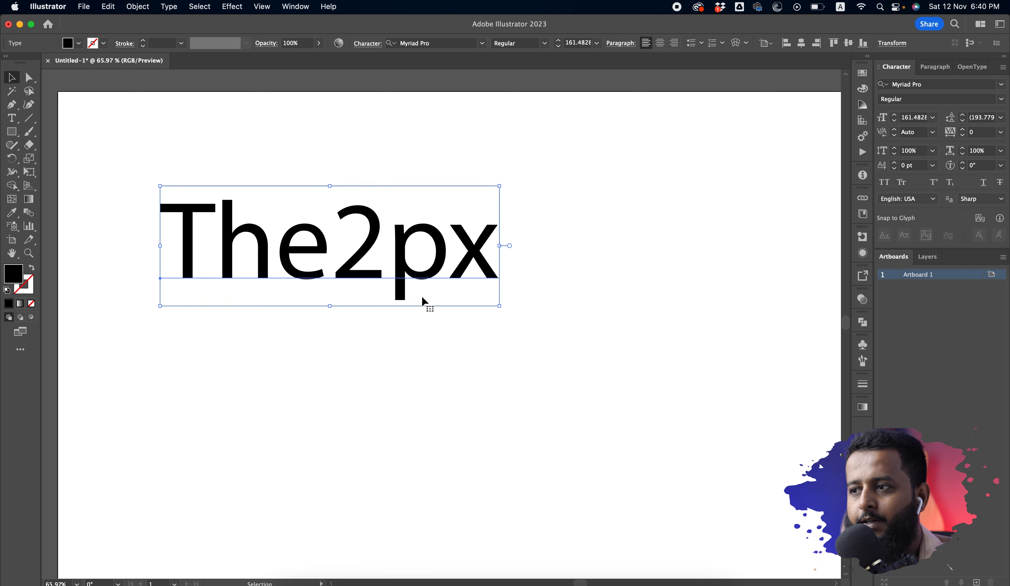
{"action": "left_click_drag", "start_coordinate": [366, 276], "coordinate": [370, 263]}
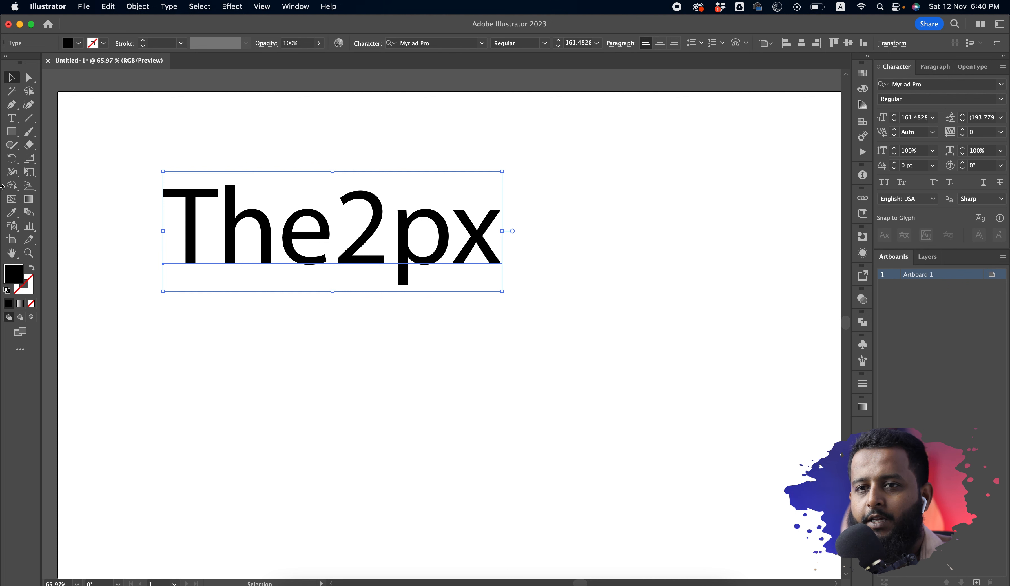
Add a single-line point text reading "sadasdasdasdasd" below the The2px title
{"action": "left_click", "coordinate": [12, 120]}
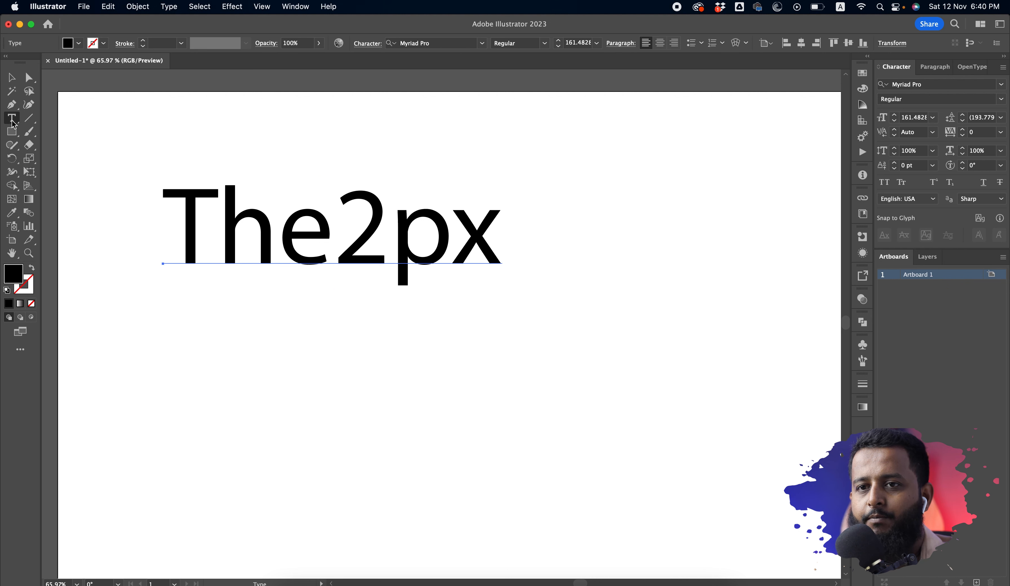
{"action": "left_click", "coordinate": [189, 352]}
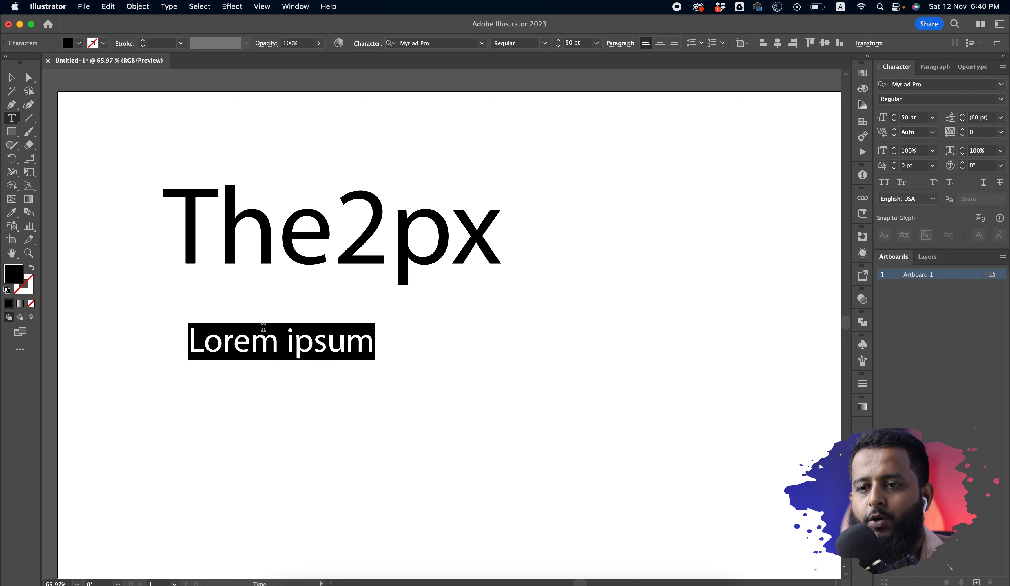
{"action": "type", "text": "sadasdasdasdasd"}
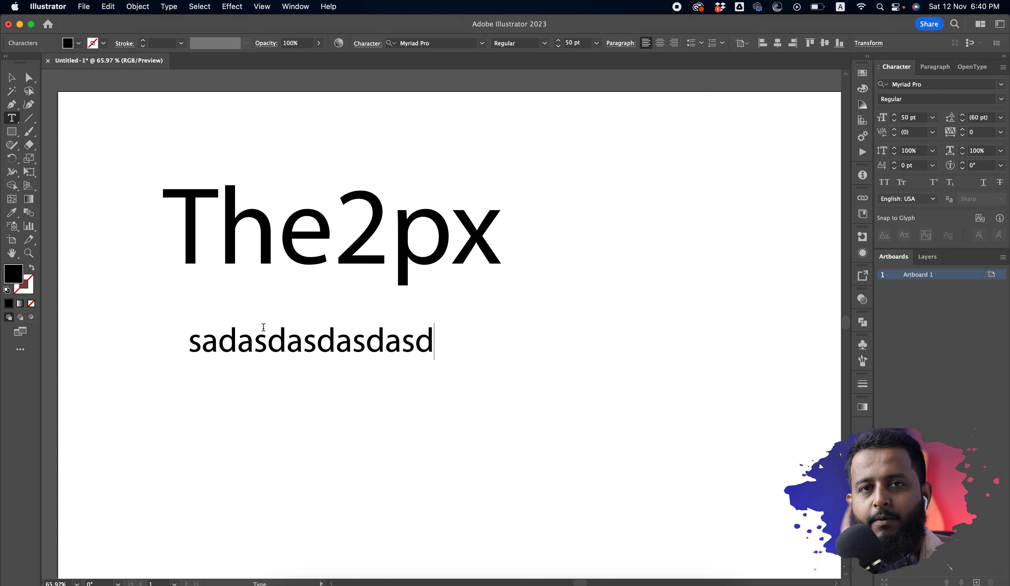
{"action": "key", "text": "Escape"}
{"action": "left_click_drag", "start_coordinate": [383, 440], "coordinate": [285, 399]}
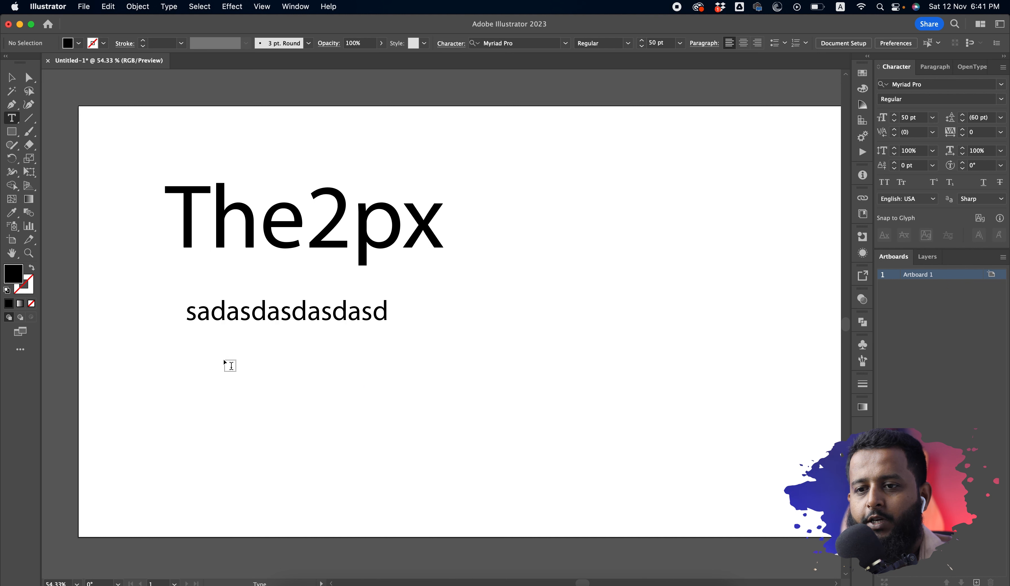
Create an area text box with the Lorem ipsum placeholder below the single-line text and move it slightly down
{"action": "left_click_drag", "start_coordinate": [191, 339], "coordinate": [469, 454]}
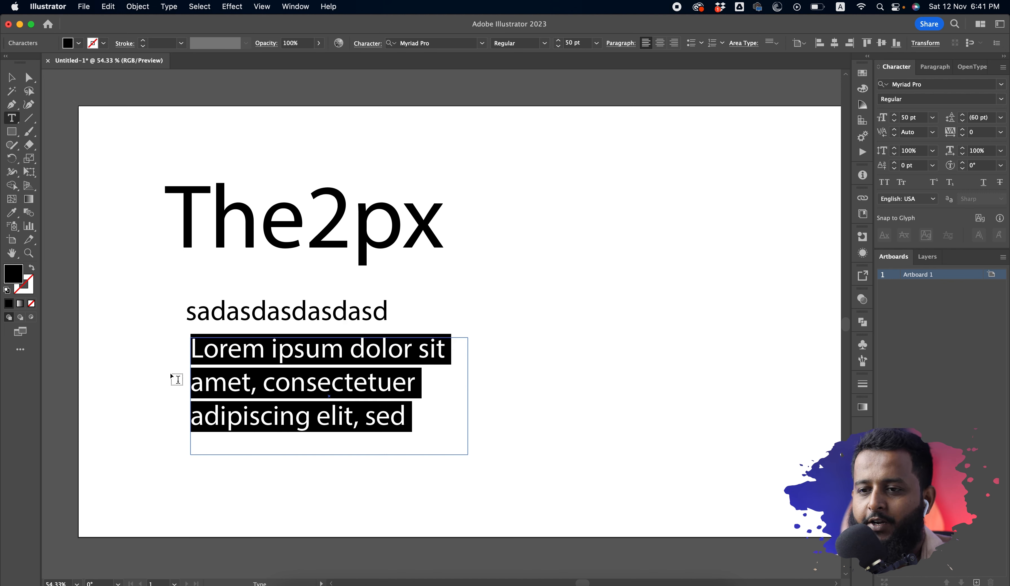
{"action": "key", "text": "Escape"}
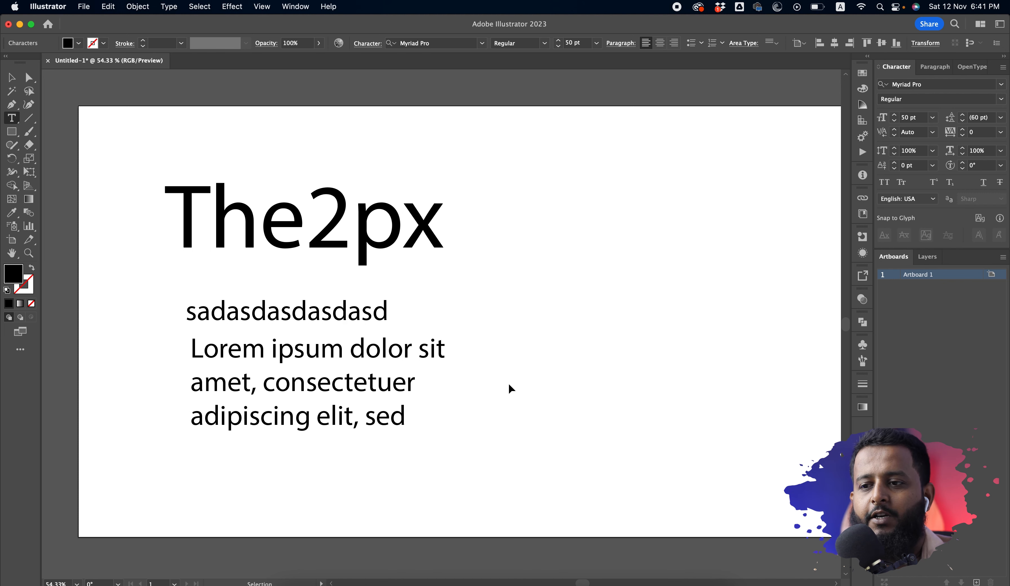
{"action": "left_click_drag", "start_coordinate": [280, 361], "coordinate": [276, 382]}
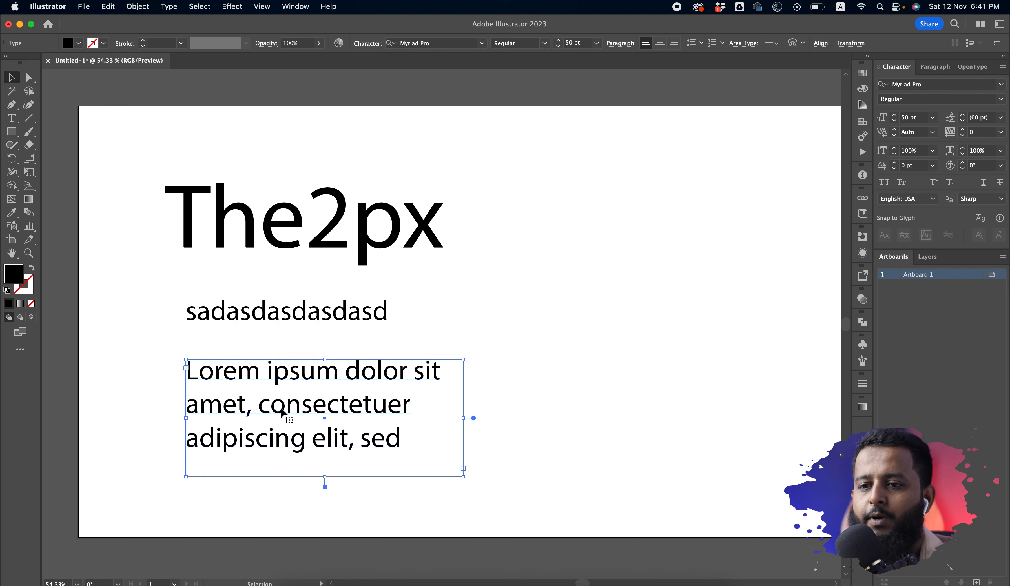
With nothing selected and the font size at 20 pt, create a large Lorem ipsum area text box on the artboard's right half
{"action": "left_click", "coordinate": [612, 341]}
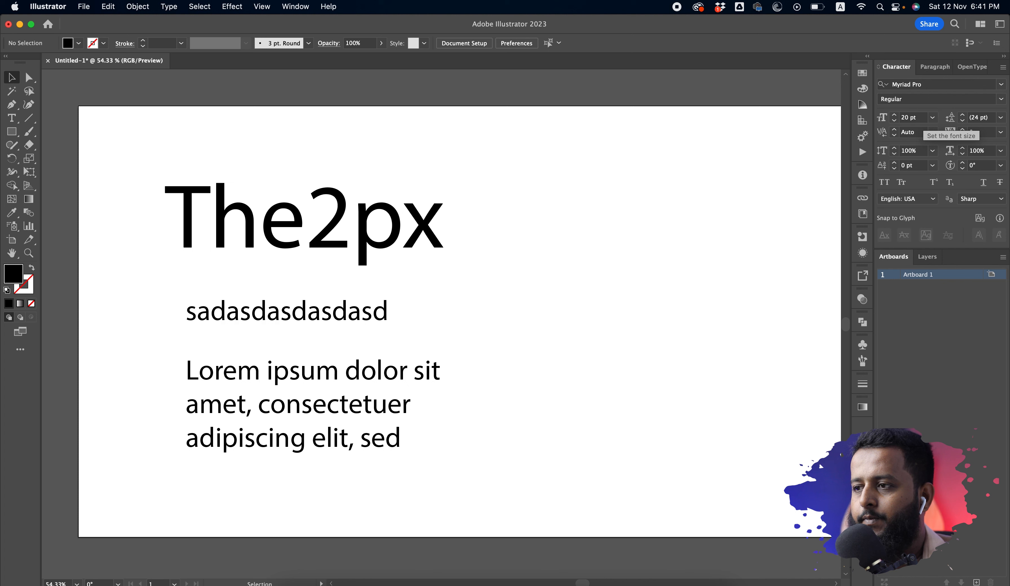
{"action": "left_click", "coordinate": [12, 118]}
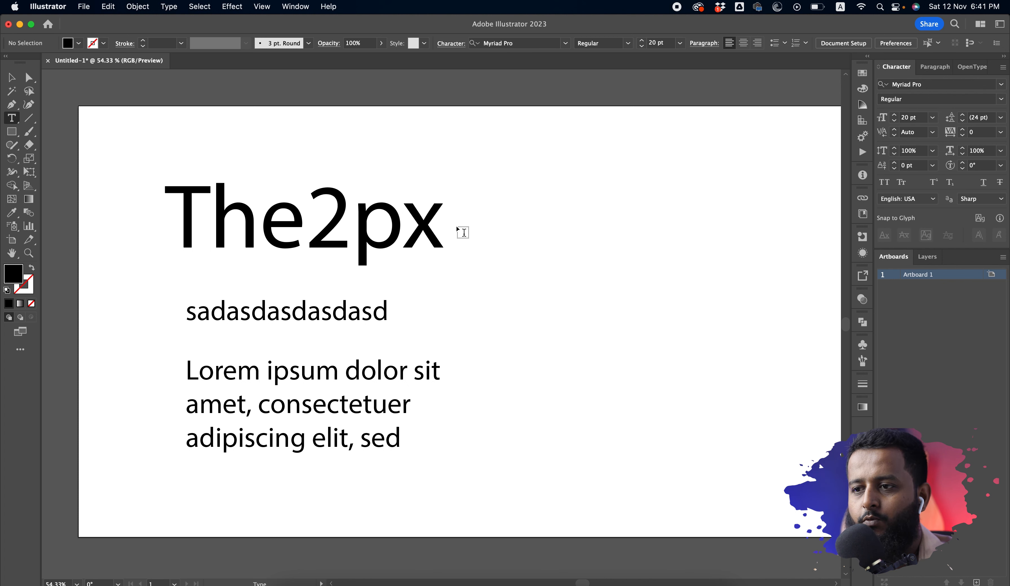
{"action": "left_click_drag", "start_coordinate": [516, 193], "coordinate": [784, 396]}
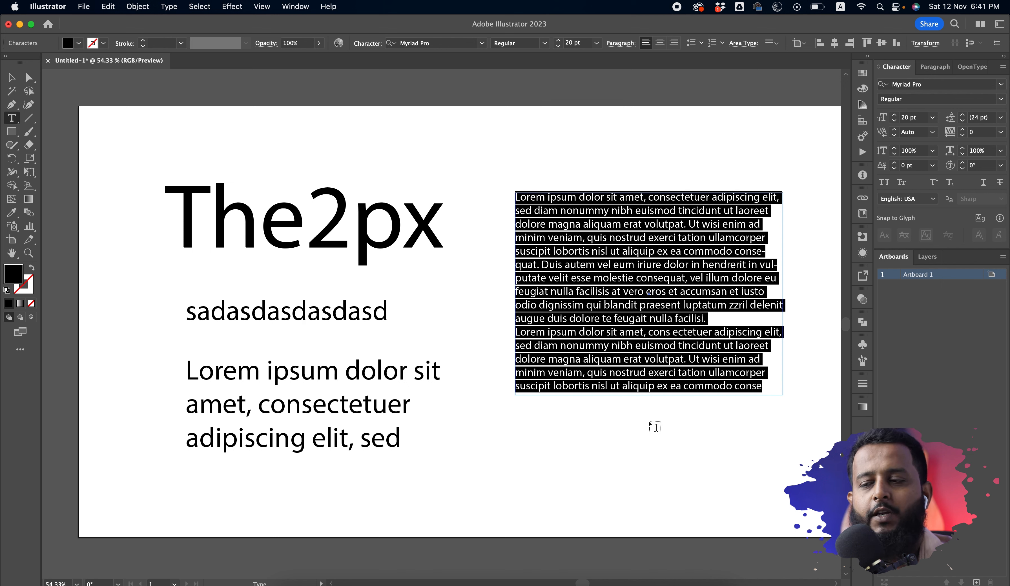
{"action": "key", "text": "Escape"}
{"action": "left_click", "coordinate": [655, 428]}
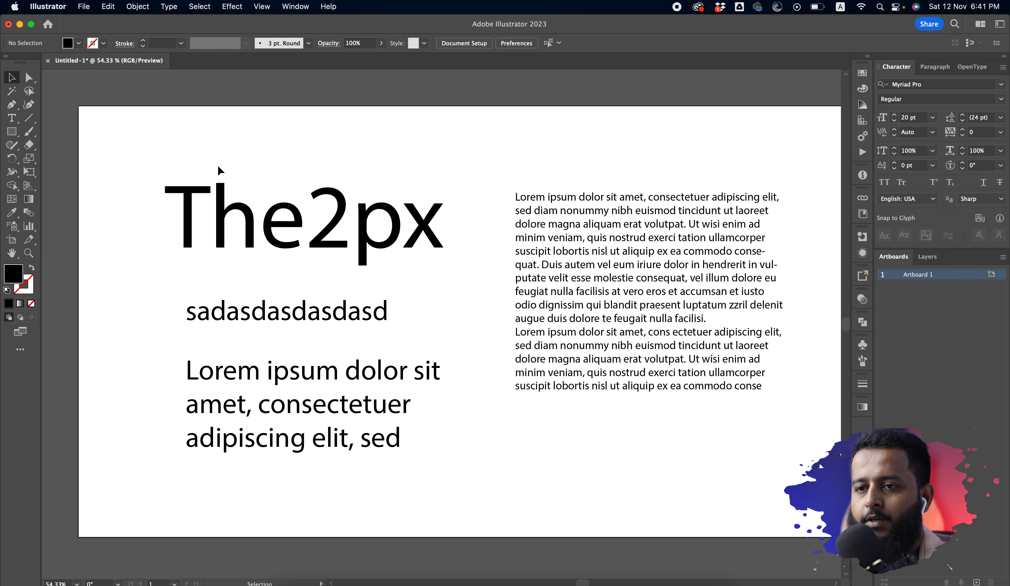
Delete the three texts on the artboard's left half and move the remaining 20 pt paragraph into their place
{"action": "left_click_drag", "start_coordinate": [219, 171], "coordinate": [372, 412]}
{"action": "key", "text": "Delete"}
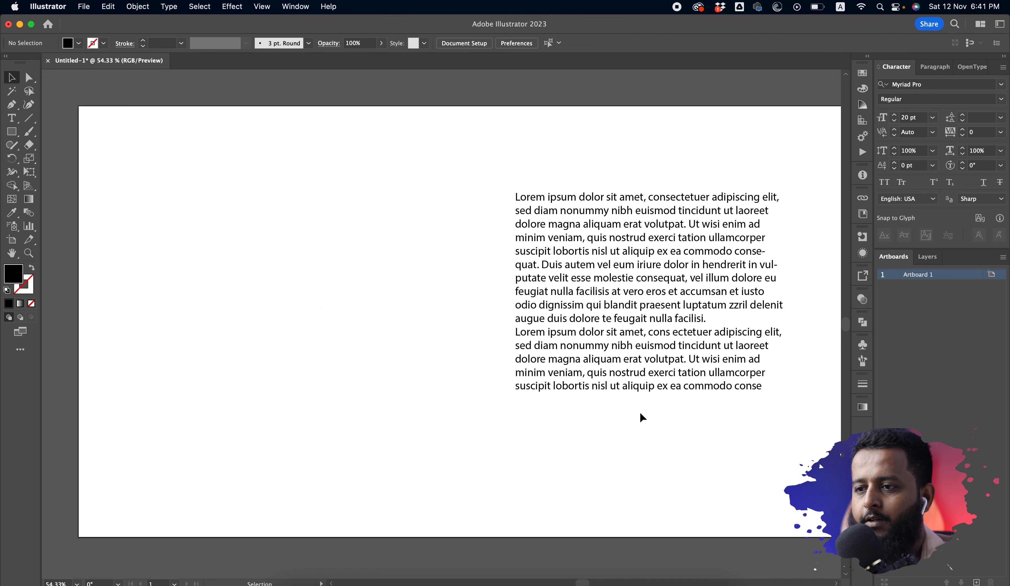
{"action": "left_click_drag", "start_coordinate": [662, 288], "coordinate": [277, 298]}
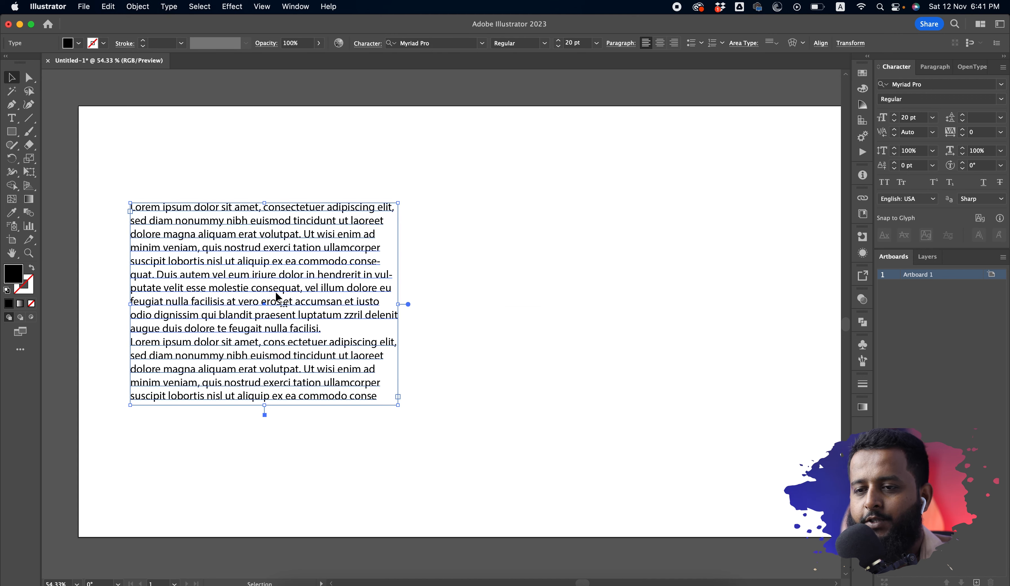
{"action": "left_click_drag", "start_coordinate": [330, 320], "coordinate": [380, 325]}
{"action": "left_click_drag", "start_coordinate": [384, 324], "coordinate": [475, 325]}
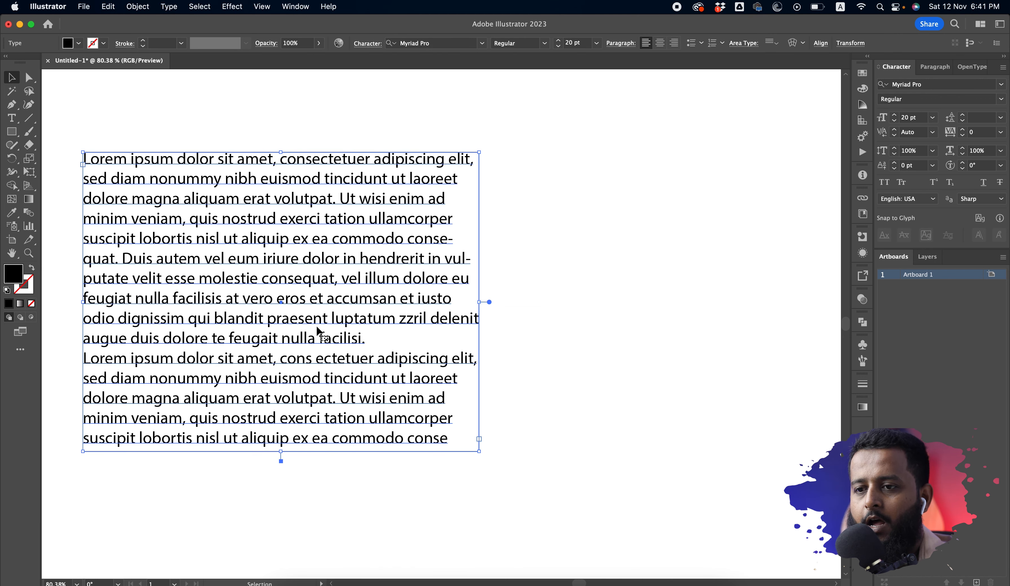
{"action": "left_click_drag", "start_coordinate": [317, 331], "coordinate": [350, 332]}
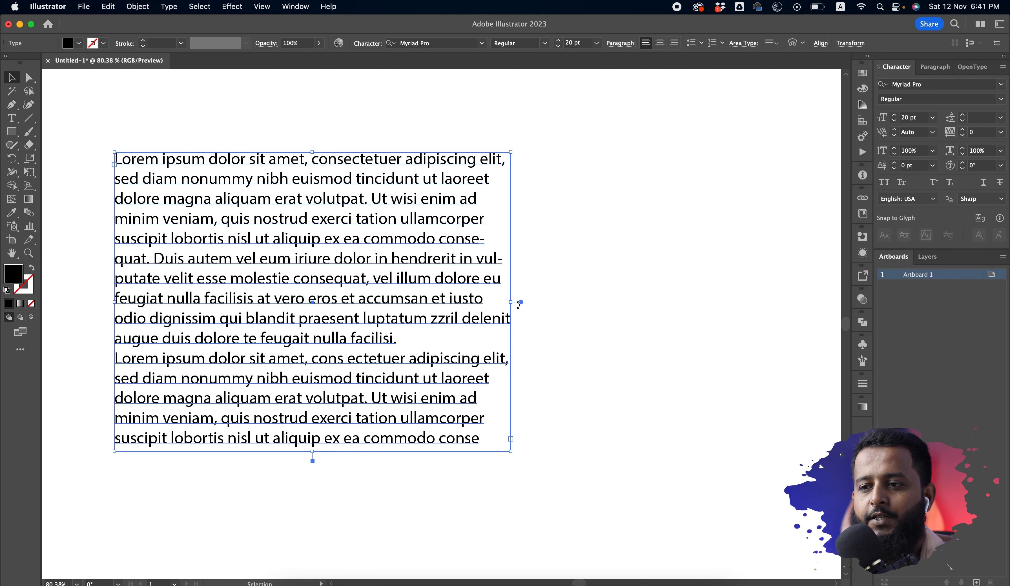
{"action": "mouse_move", "coordinate": [515, 303]}
{"action": "left_mouse_down"}
{"action": "mouse_move", "coordinate": [773, 301]}
{"action": "mouse_move", "coordinate": [515, 304]}
{"action": "left_mouse_up"}
{"action": "key", "text": "super+0"}
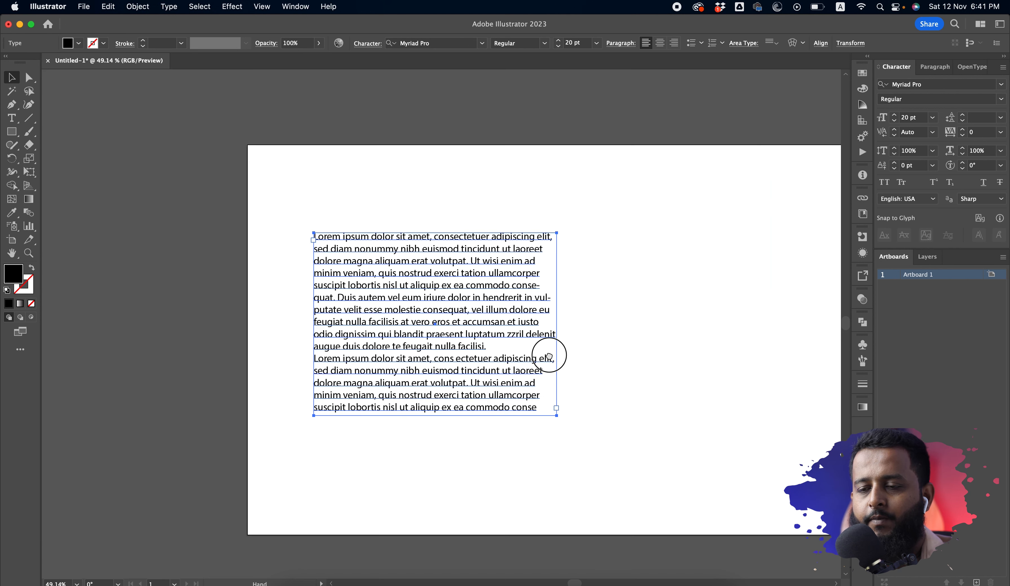
Add the point text "asdasdasdasd khasd kashd askdhasdkhadashkashda skdhasdk ahsd" on one line to the right of the paragraph
{"action": "left_click", "coordinate": [11, 120]}
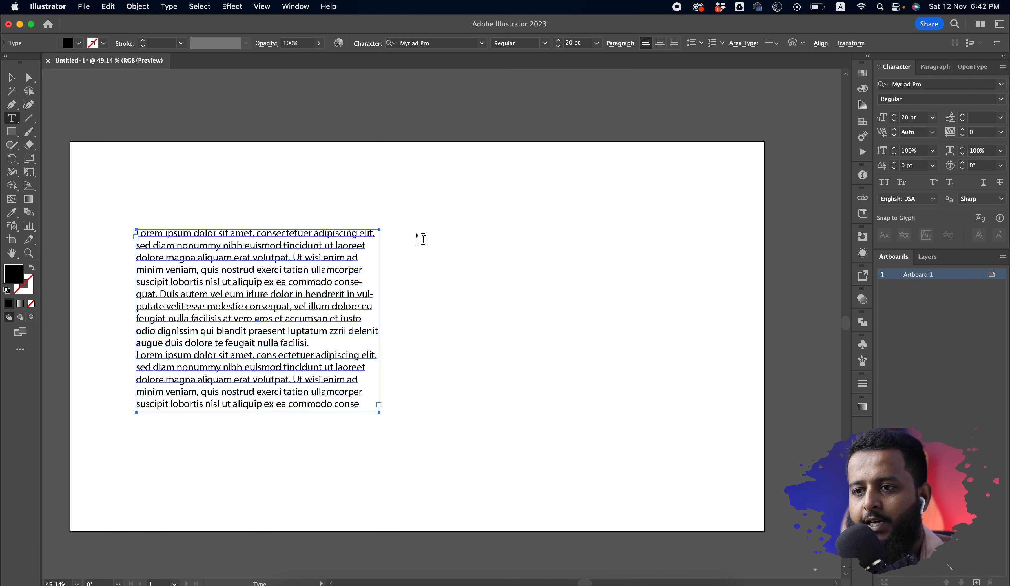
{"action": "left_click", "coordinate": [418, 234]}
{"action": "type", "text": "asdasdasd"}
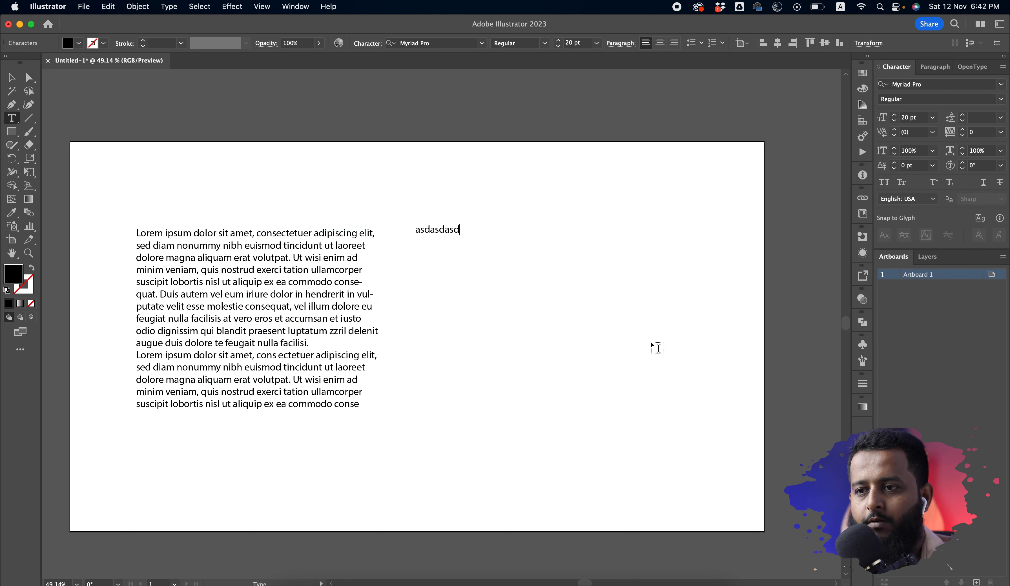
{"action": "type", "text": "asd khasd kashd askdhas"}
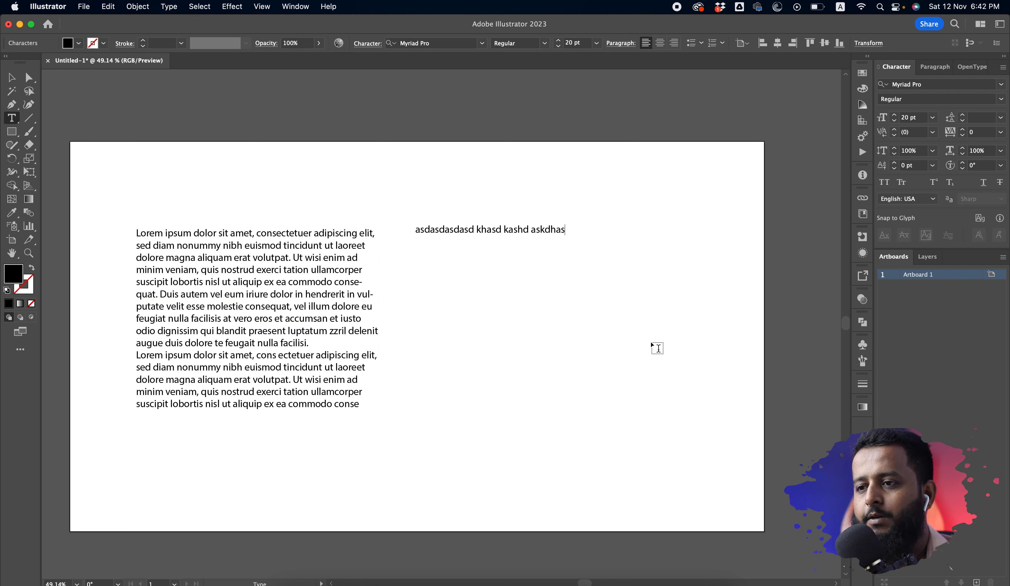
{"action": "type", "text": "dkhadashkashda skdhasdk ahsd"}
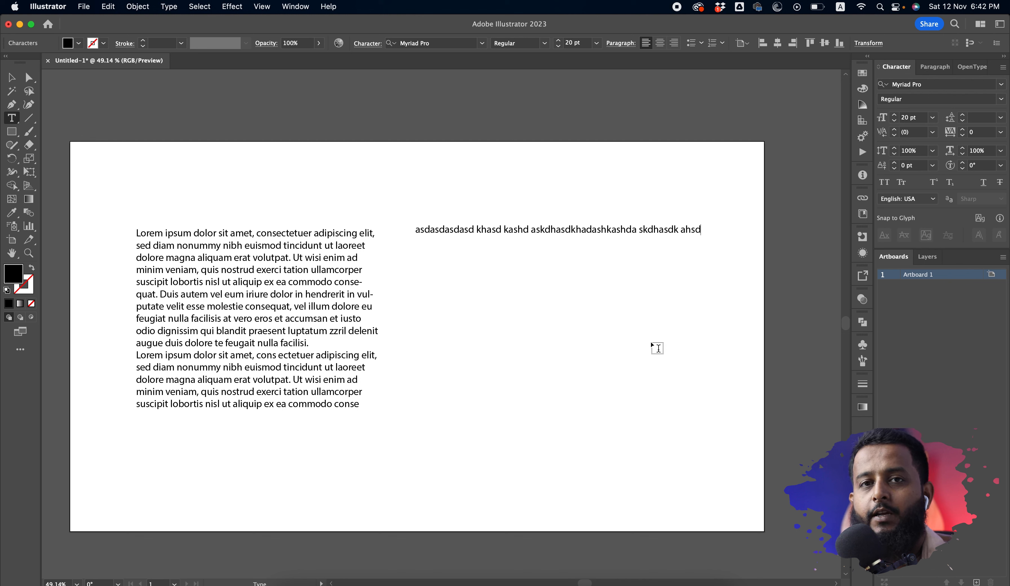
{"action": "key", "text": "Escape"}
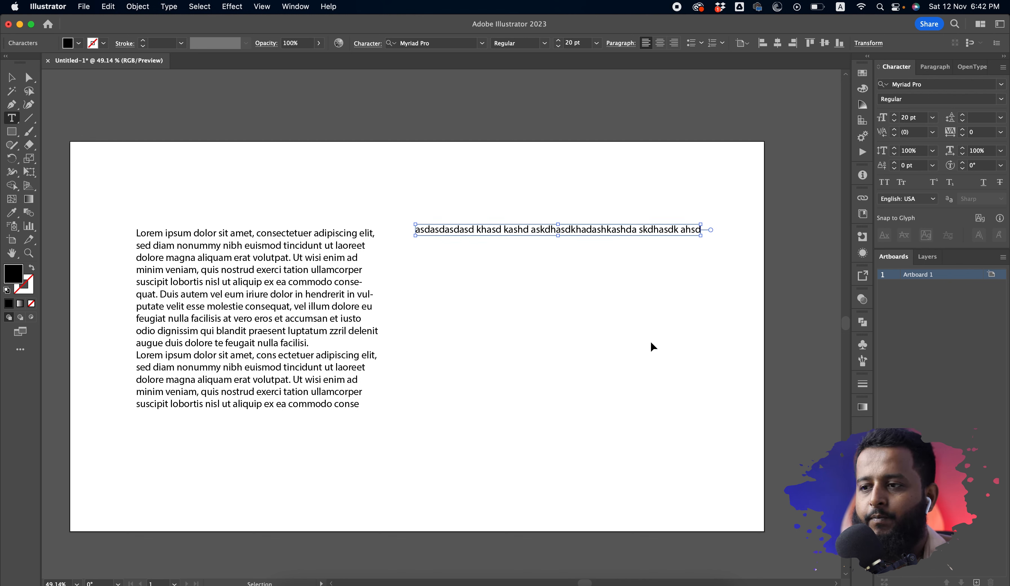
Squeeze the single-line point text horizontally to about 34% of its width
{"action": "left_click", "coordinate": [710, 203]}
{"action": "left_click", "coordinate": [675, 232]}
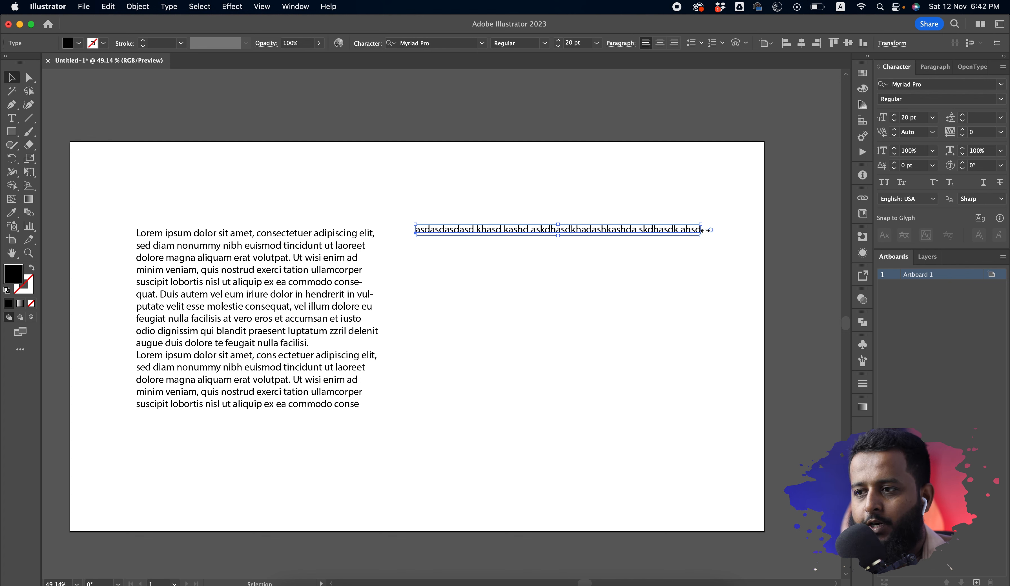
{"action": "left_click_drag", "start_coordinate": [706, 230], "coordinate": [512, 229]}
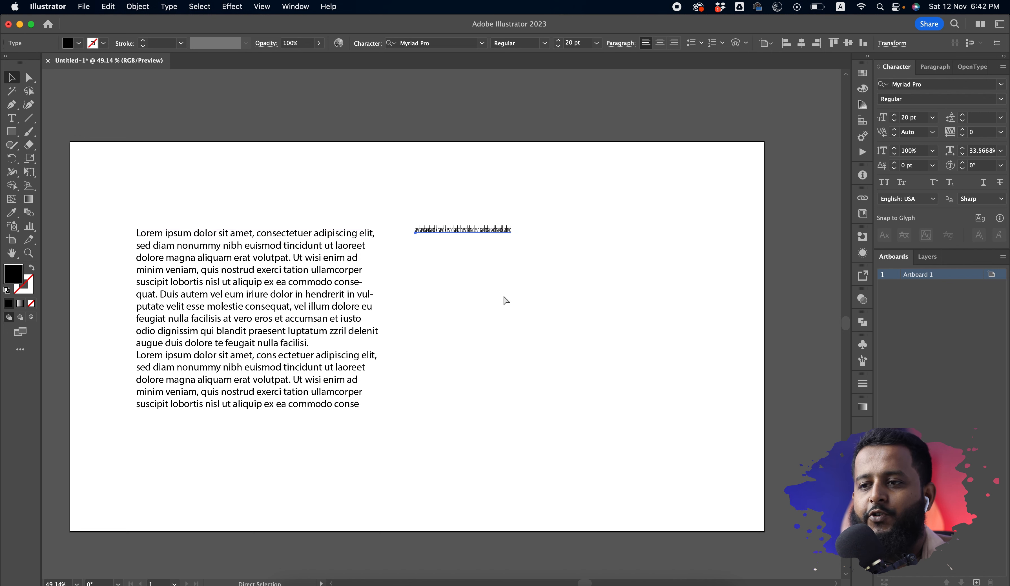
Undo the horizontal squeeze of the single-line point text and delete that text from the artboard
{"action": "left_click", "coordinate": [504, 296], "text": "super"}
{"action": "key", "text": "super+z"}
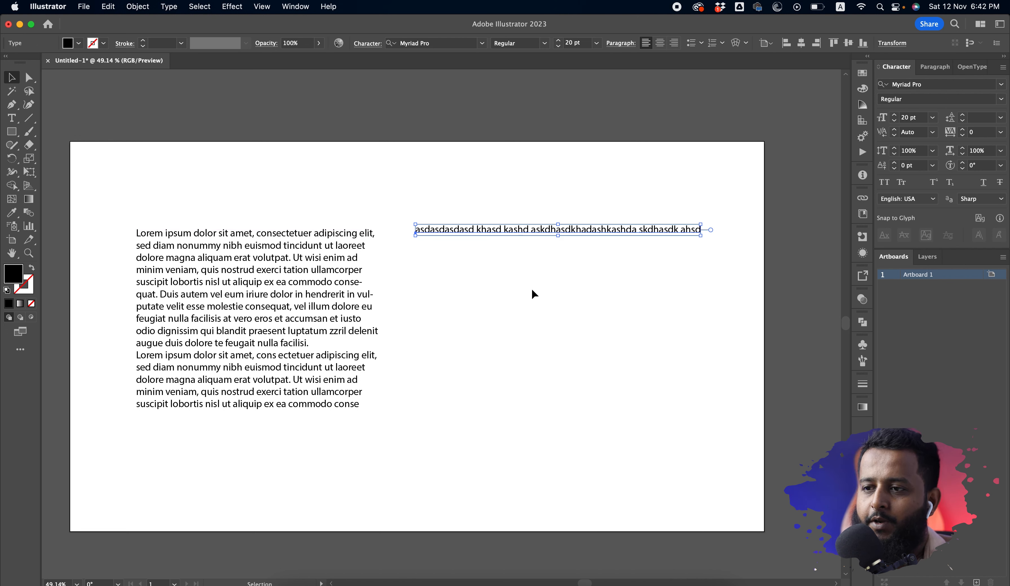
{"action": "key", "text": "Delete"}
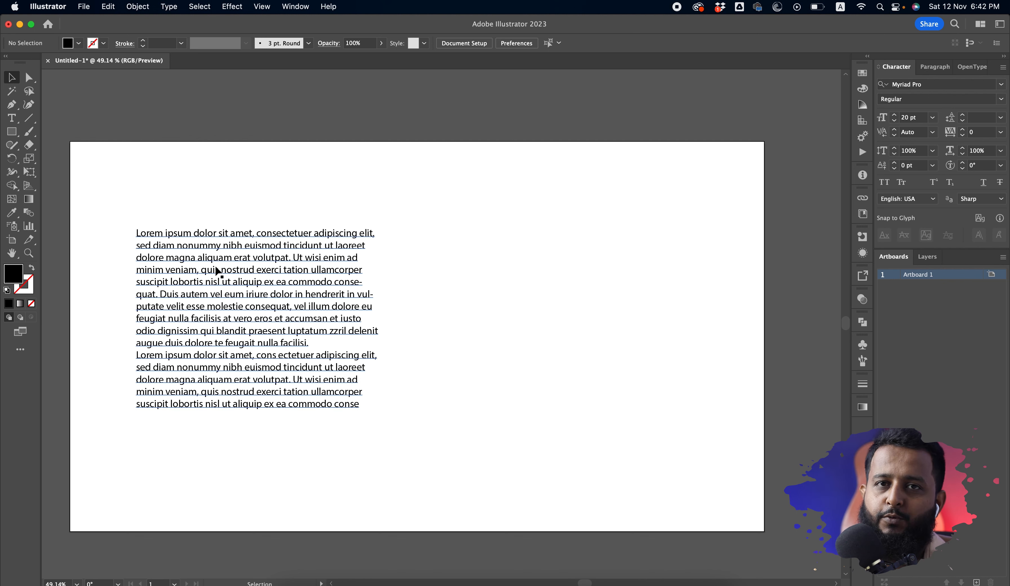
Insert the lines "asdashd asdasd'sad ashdasd asd'asd asdasd'asd" and "ads asdlashdas d'." between the two Lorem ipsum paragraphs in the text box
{"action": "double_click", "coordinate": [228, 284]}
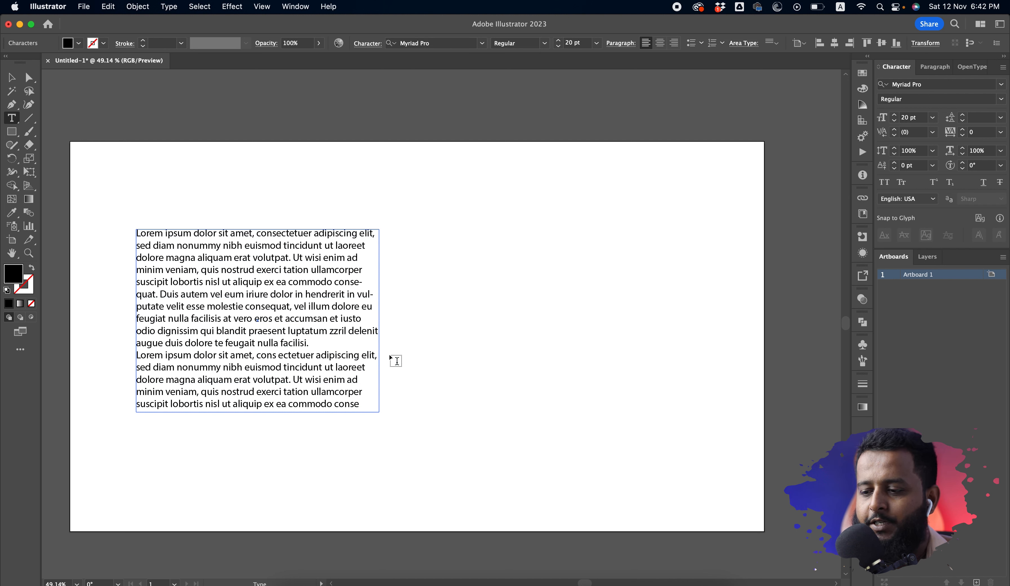
{"action": "key", "text": "Return"}
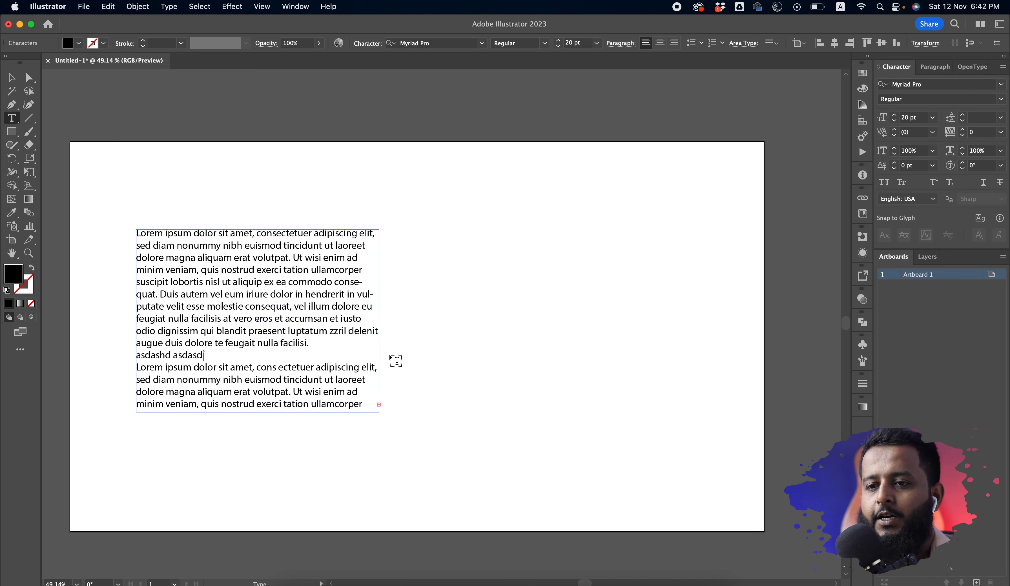
{"action": "type", "text": "asdashd asdasd'sad ashdasd asd'asd asdasd'asd"}
{"action": "key", "text": "Return"}
{"action": "type", "text": "ads "}
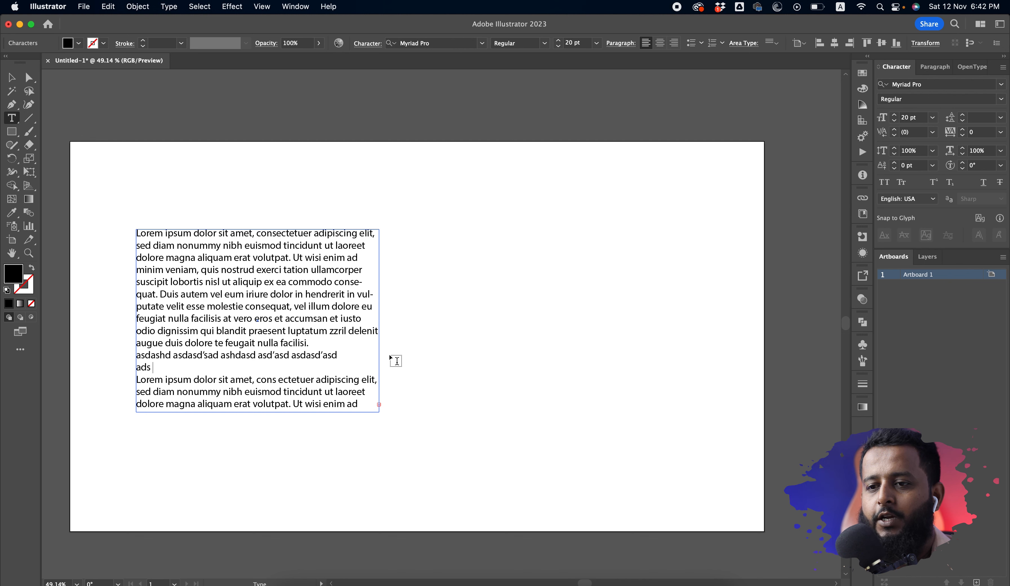
{"action": "type", "text": "asdlashdas d'."}
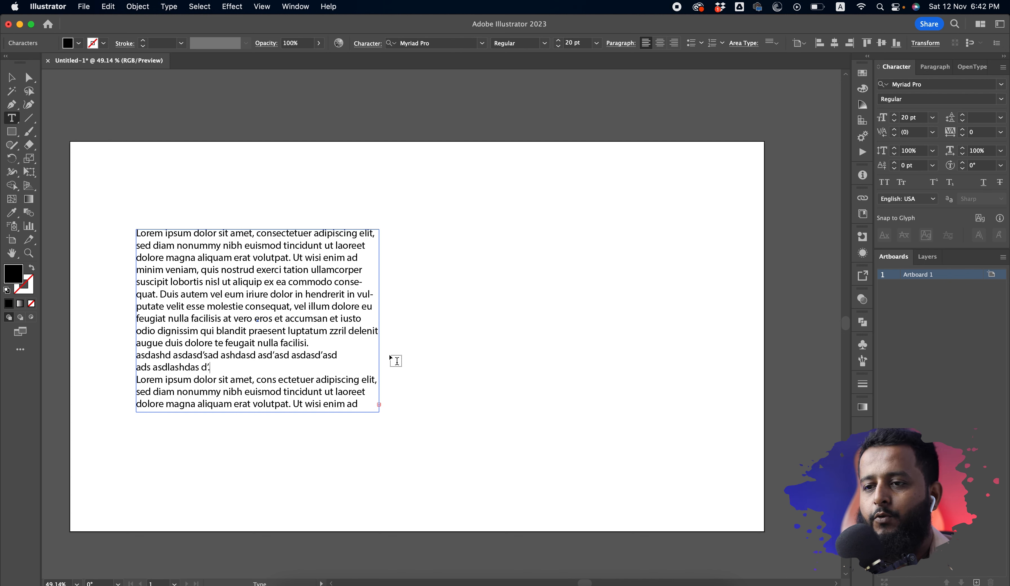
{"action": "key", "text": "Escape"}
{"action": "left_click", "coordinate": [580, 378]}
Shorten the area text box vertically until it ends at the line "augue duis dolore te feugait nulla facilisi."
{"action": "left_click", "coordinate": [346, 406]}
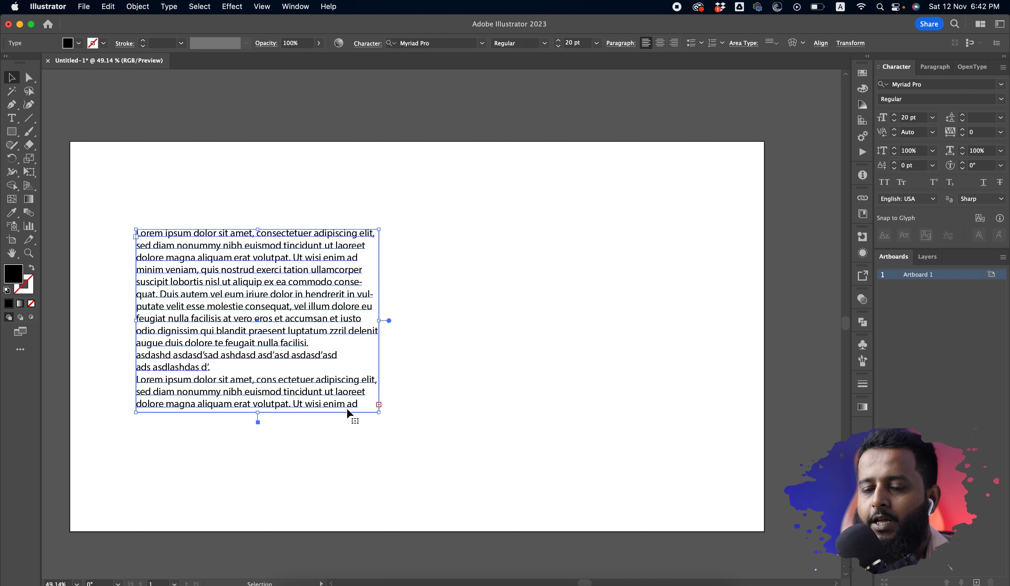
{"action": "scroll", "coordinate": [300, 361], "scroll_direction": "up", "scroll_amount": 3}
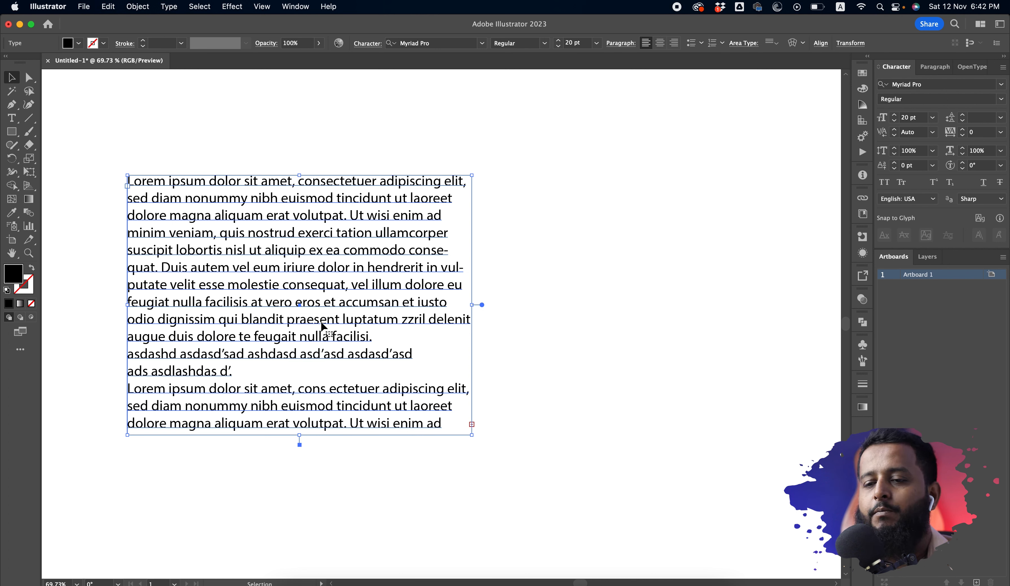
{"action": "left_click_drag", "start_coordinate": [300, 435], "coordinate": [307, 478]}
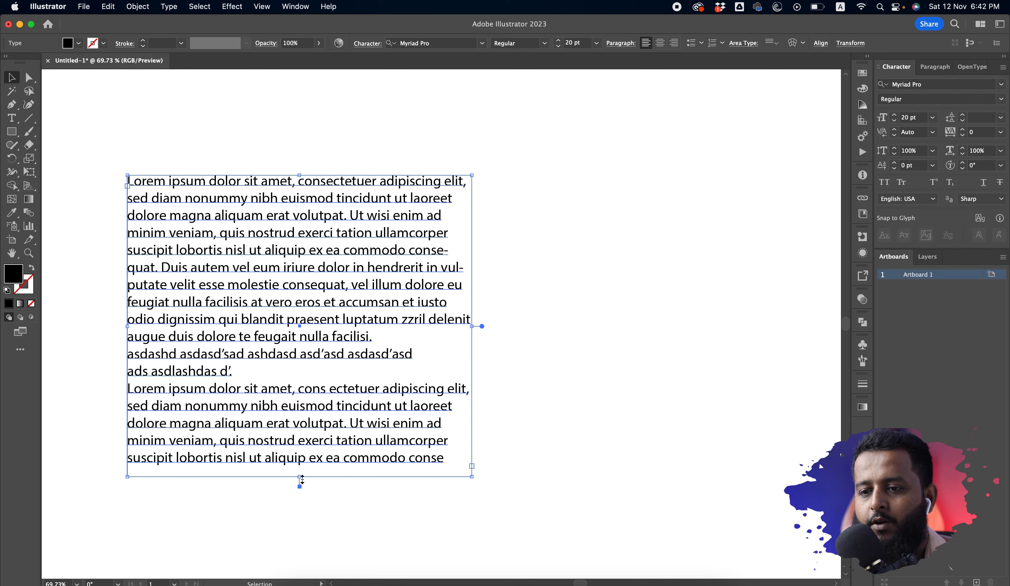
{"action": "left_click_drag", "start_coordinate": [301, 479], "coordinate": [309, 344]}
{"action": "left_click", "coordinate": [309, 406]}
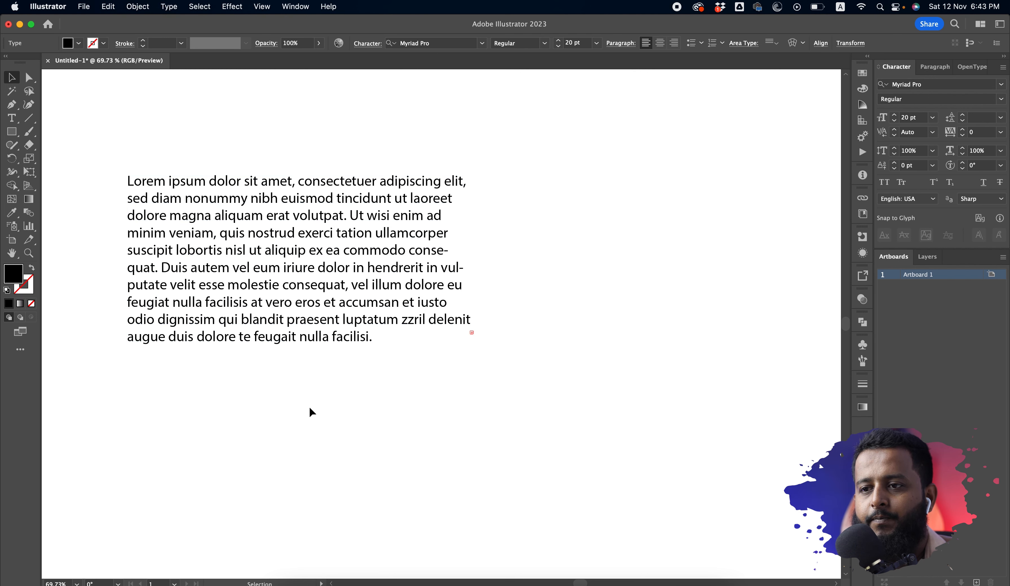
Thread the overflowing text of the area text box into a new text box drawn beside it on the artboard's right half
{"action": "left_click", "coordinate": [258, 333]}
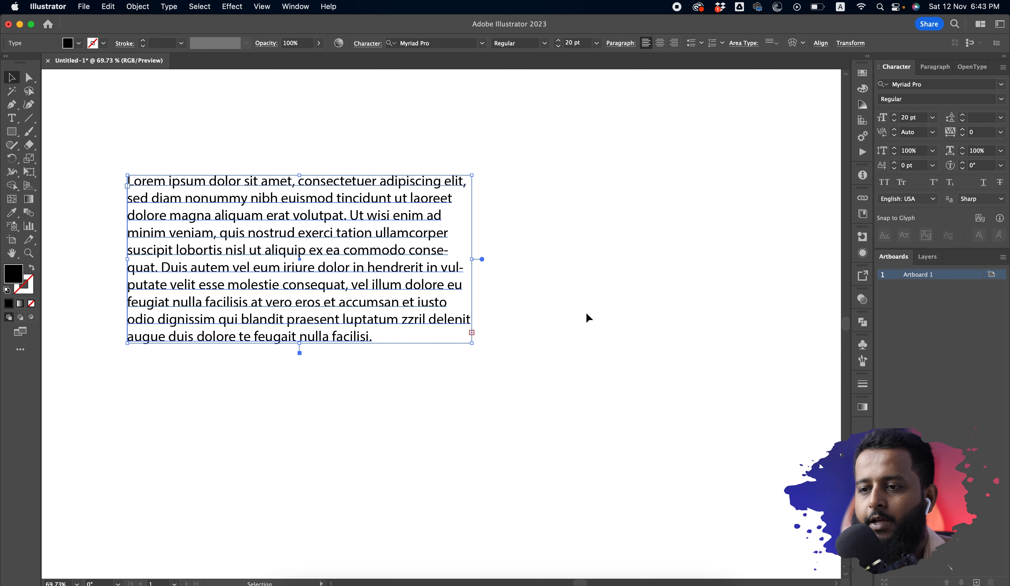
{"action": "key", "text": "t"}
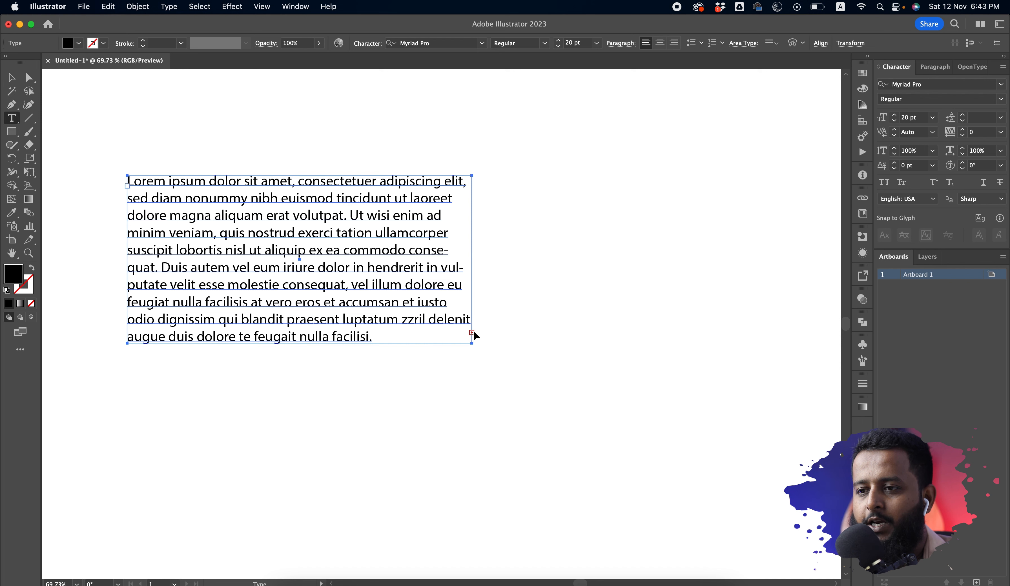
{"action": "left_click_drag", "start_coordinate": [517, 171], "coordinate": [800, 361]}
{"action": "left_click", "coordinate": [503, 426]}
Break the first box's text after "commodo cons", leave a blank line and insert "adshasd alsda" and "asd asdasud asd;asida d'asdoas'd as'doasd 'asodas'doas" on two lines
{"action": "left_click", "coordinate": [403, 298]}
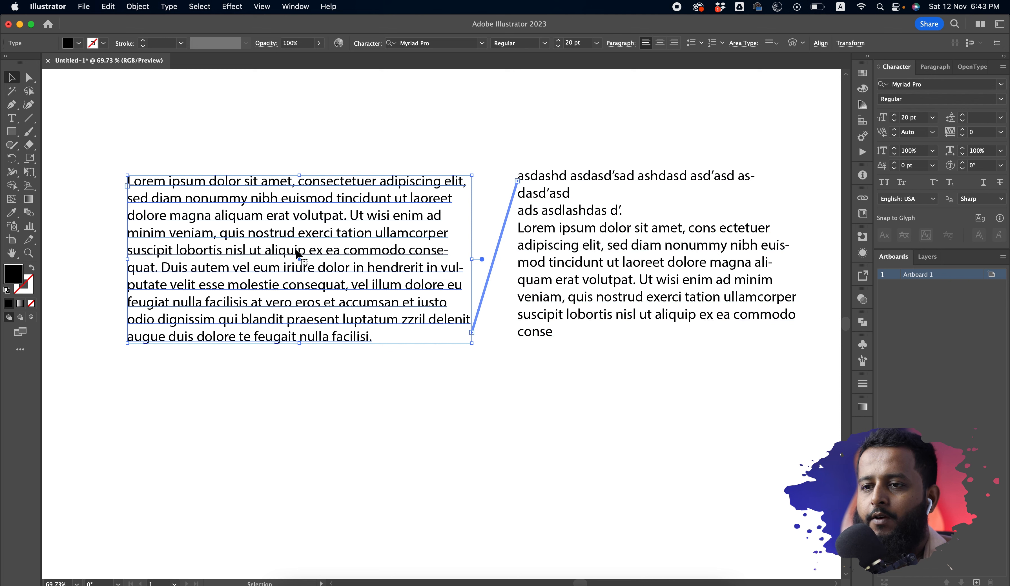
{"action": "double_click", "coordinate": [334, 253]}
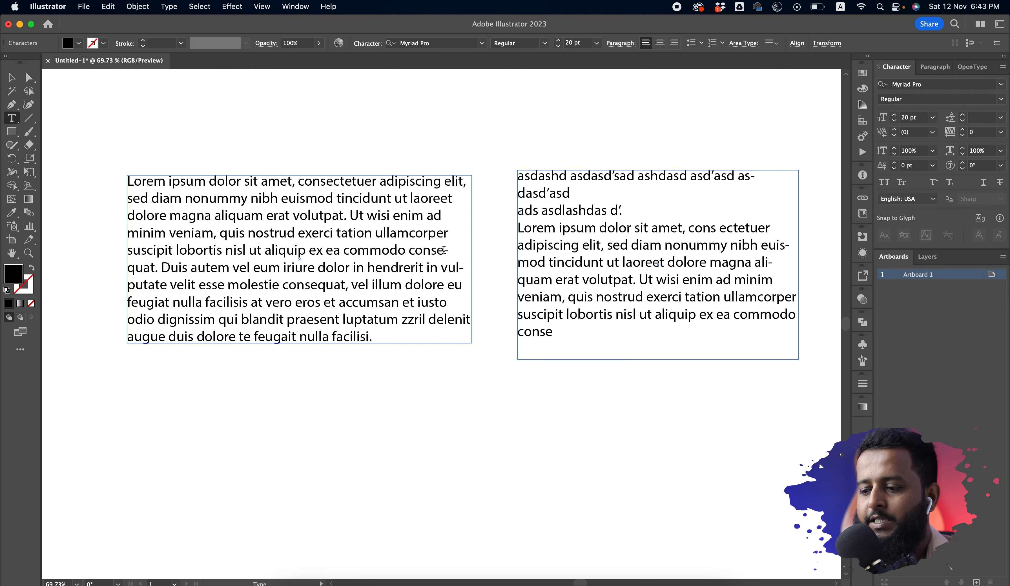
{"action": "key", "text": "Return"}
{"action": "key", "text": "Return"}
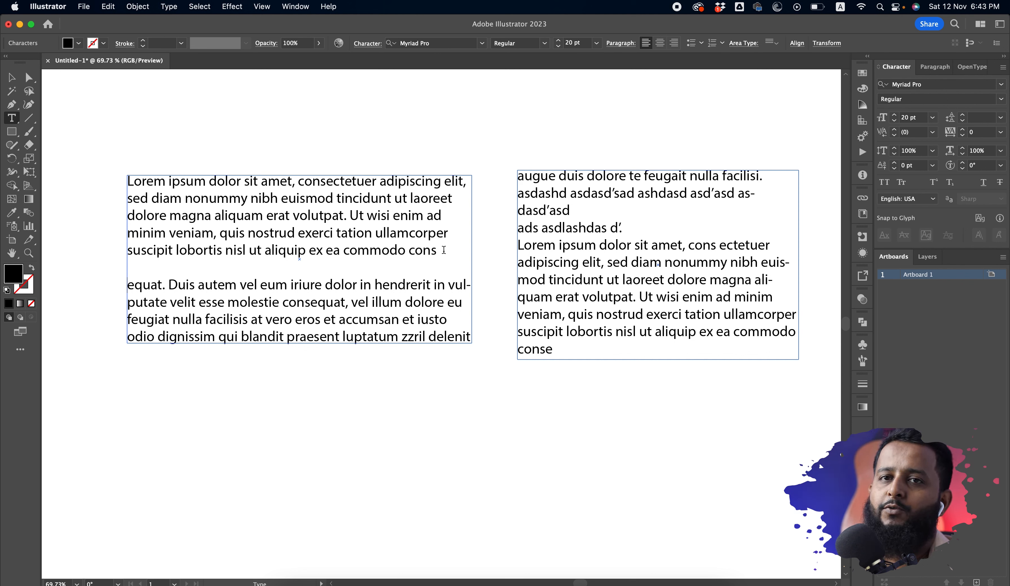
{"action": "type", "text": "adshasd alsda"}
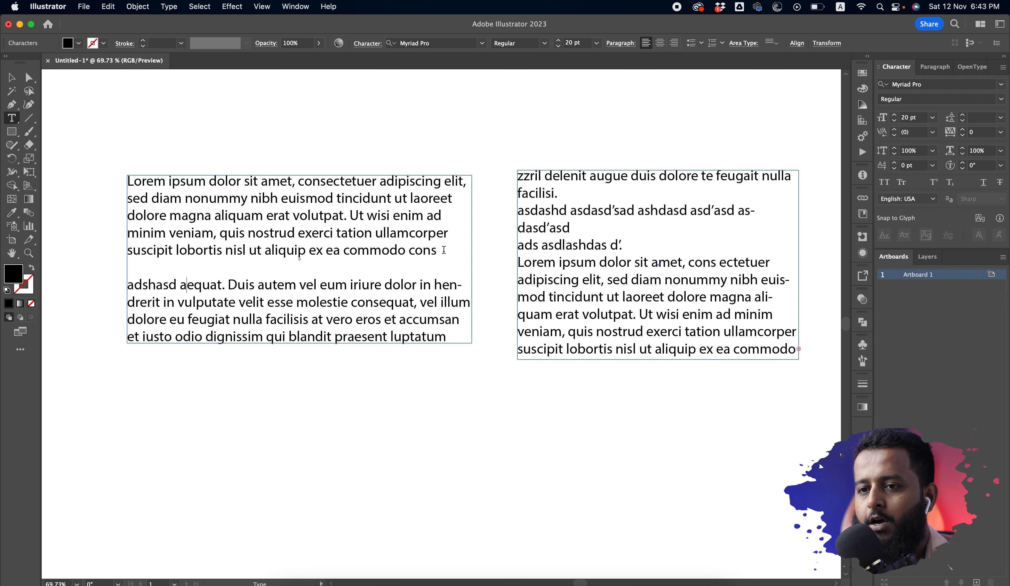
{"action": "key", "text": "Return"}
{"action": "type", "text": "asd asdasud asd;asida d'asdoas'd as'doasd 'asodas'do"}
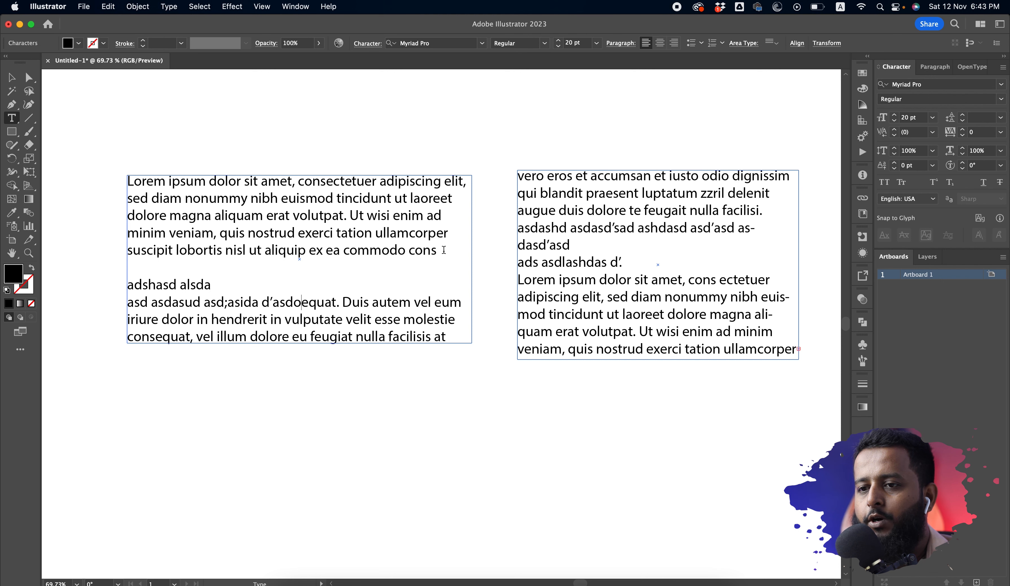
{"action": "type", "text": "asd ‘asodas’doase-"}
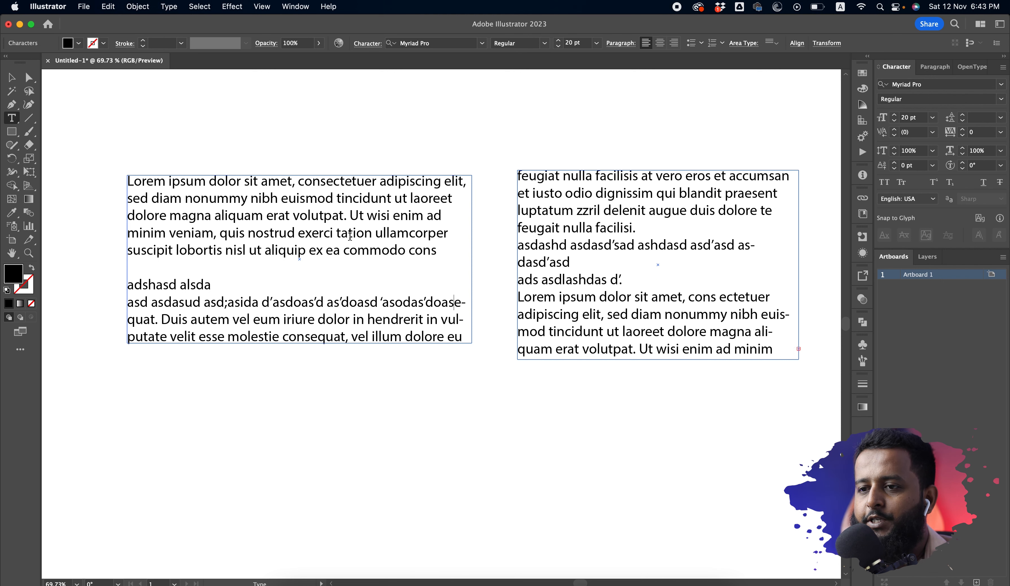
Delete the passage from after "sed diam" to the first part of "ullamcorper" in the first text box, leaving "sed diamamcorper"
{"action": "left_click_drag", "start_coordinate": [389, 235], "coordinate": [185, 198]}
{"action": "key", "text": "BackSpace"}
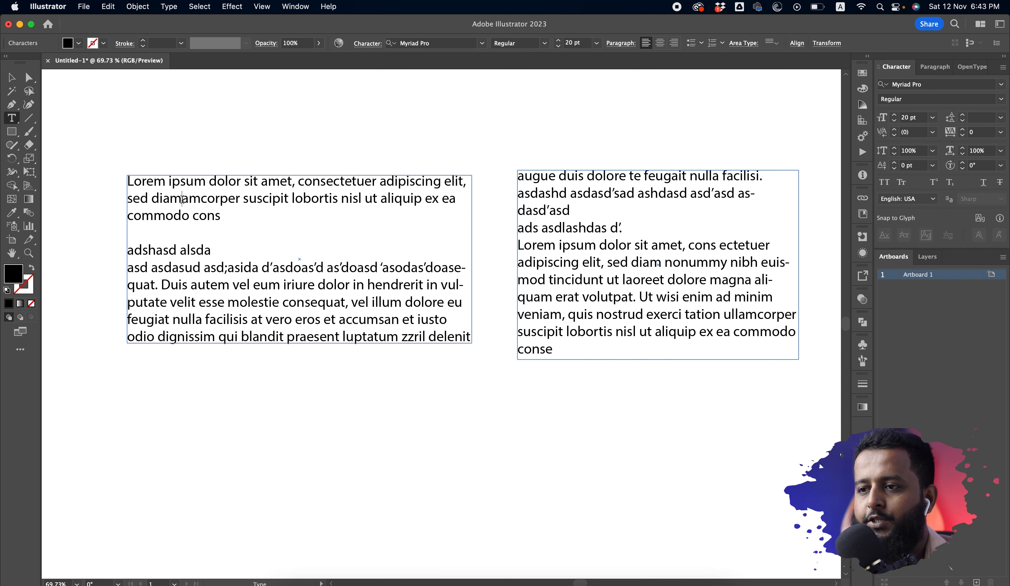
{"action": "key", "text": "Escape"}
{"action": "left_click", "coordinate": [474, 327]}
Widen the second threaded text box slightly toward the artboard's right edge, keeping its height
{"action": "scroll", "coordinate": [443, 294], "scroll_direction": "right", "scroll_amount": 5}
{"action": "left_click", "coordinate": [408, 264]}
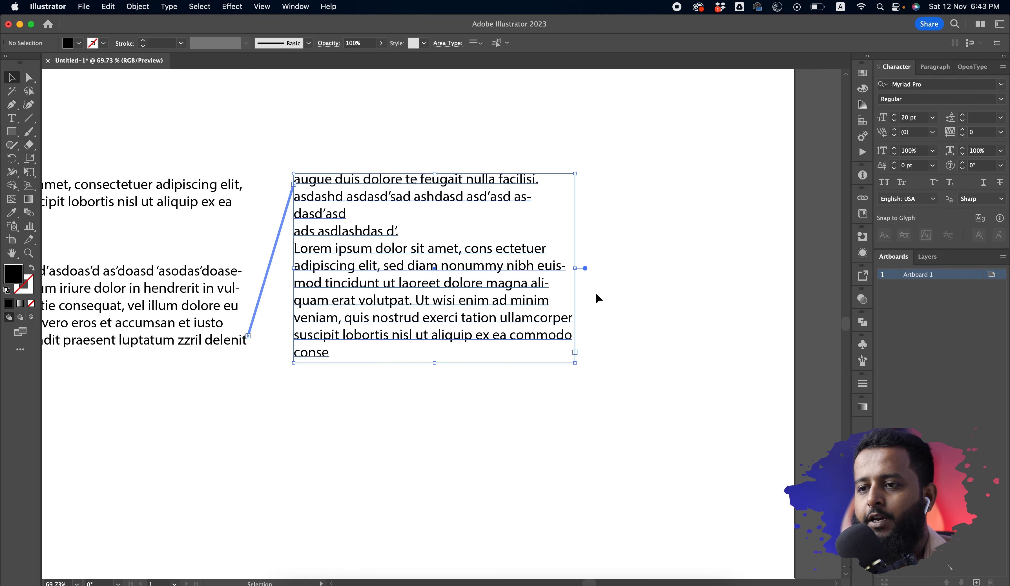
{"action": "left_click_drag", "start_coordinate": [576, 267], "coordinate": [605, 267]}
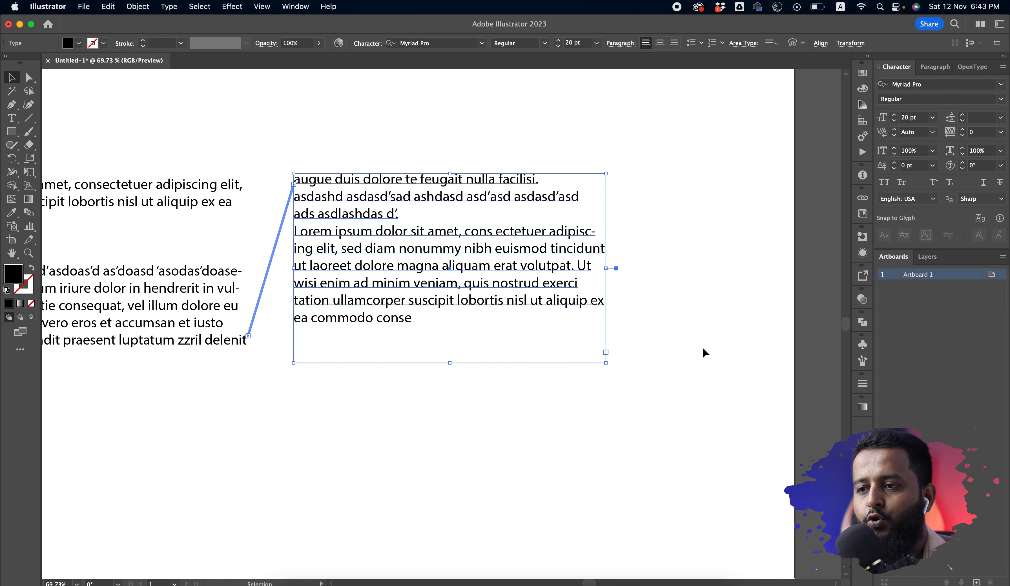
{"action": "left_click", "coordinate": [704, 353]}
{"action": "scroll", "coordinate": [402, 424], "scroll_direction": "left", "scroll_amount": 5}
{"action": "left_click", "coordinate": [450, 391], "text": "alt"}
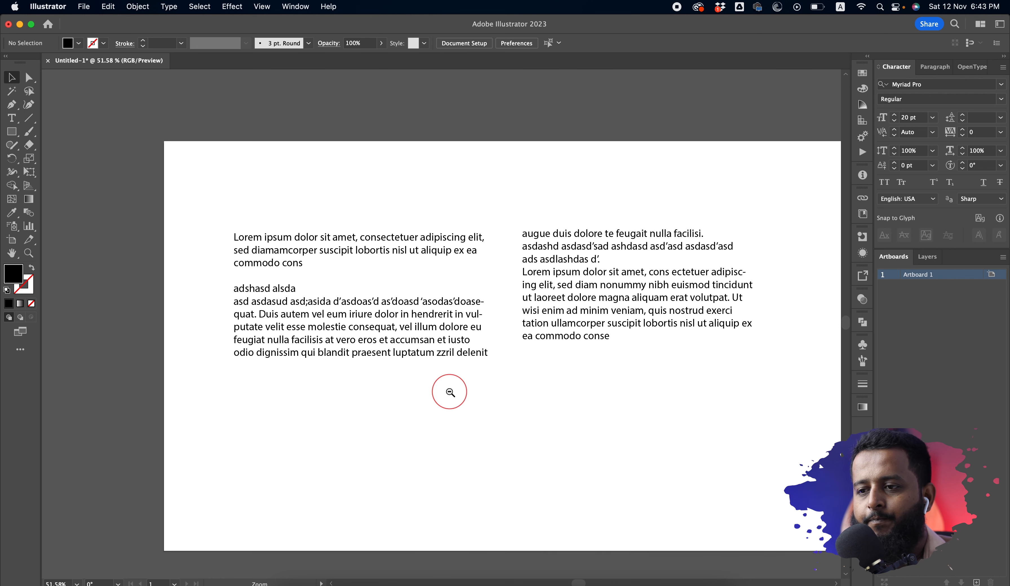
{"action": "scroll", "coordinate": [422, 386], "scroll_direction": "right", "scroll_amount": 3}
Draw a separate Lorem ipsum area text box below the first threaded box, try overwriting its placeholder text, and delete the box
{"action": "left_click_drag", "start_coordinate": [597, 401], "coordinate": [258, 288]}
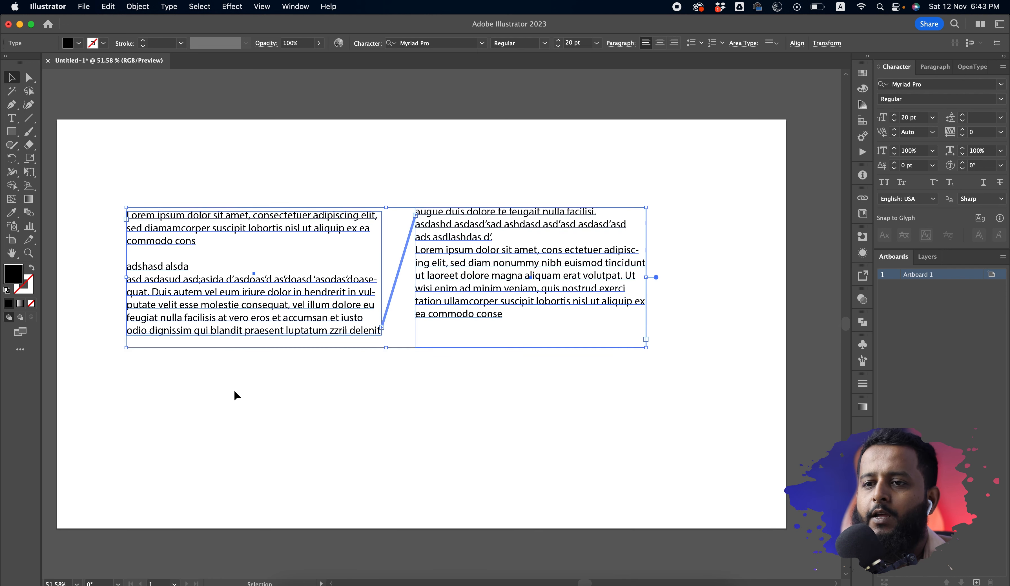
{"action": "left_click", "coordinate": [12, 132]}
{"action": "left_click", "coordinate": [11, 119]}
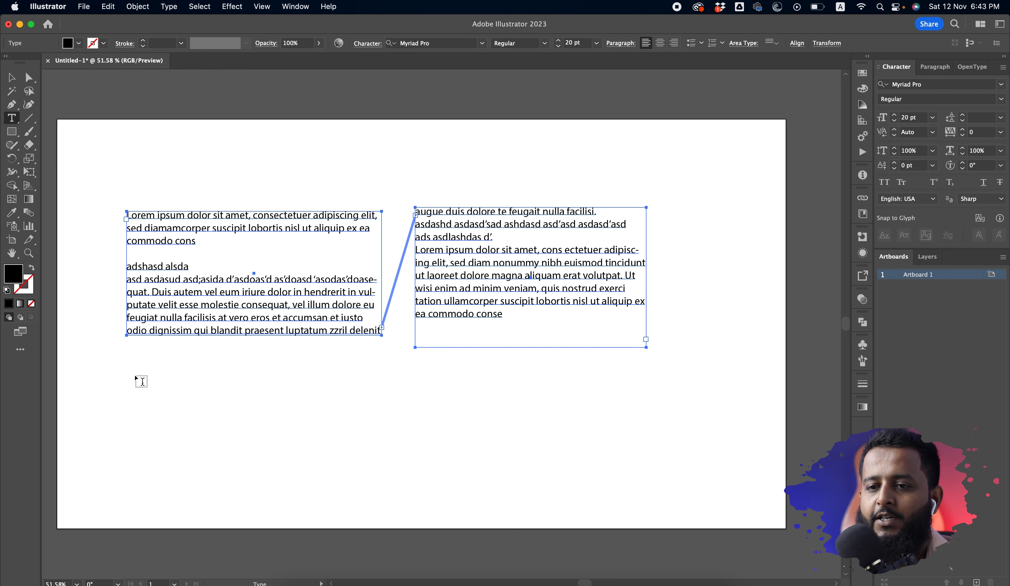
{"action": "left_click_drag", "start_coordinate": [134, 375], "coordinate": [418, 482]}
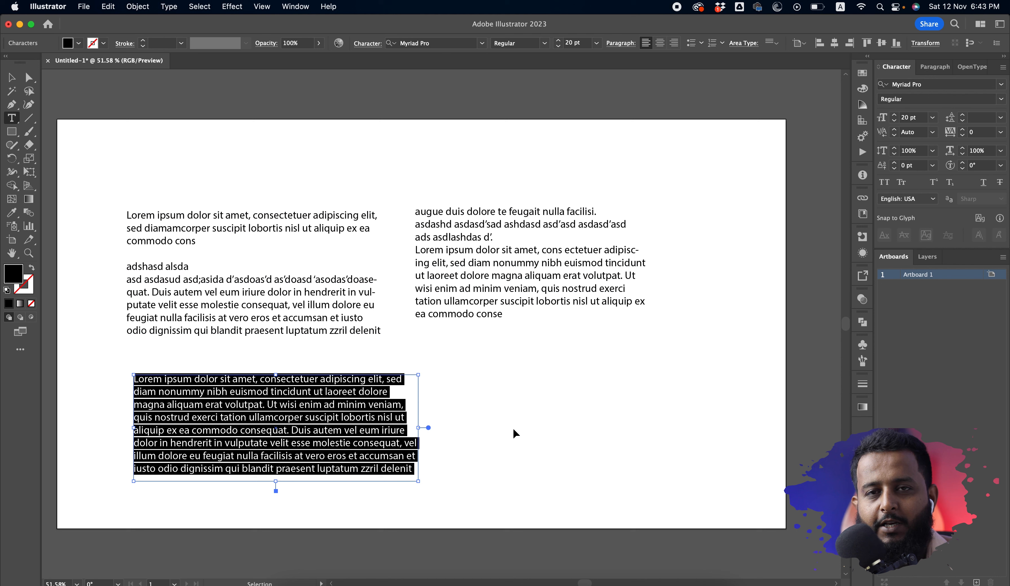
{"action": "type", "text": "asdasdasd"}
{"action": "key", "text": "super+z"}
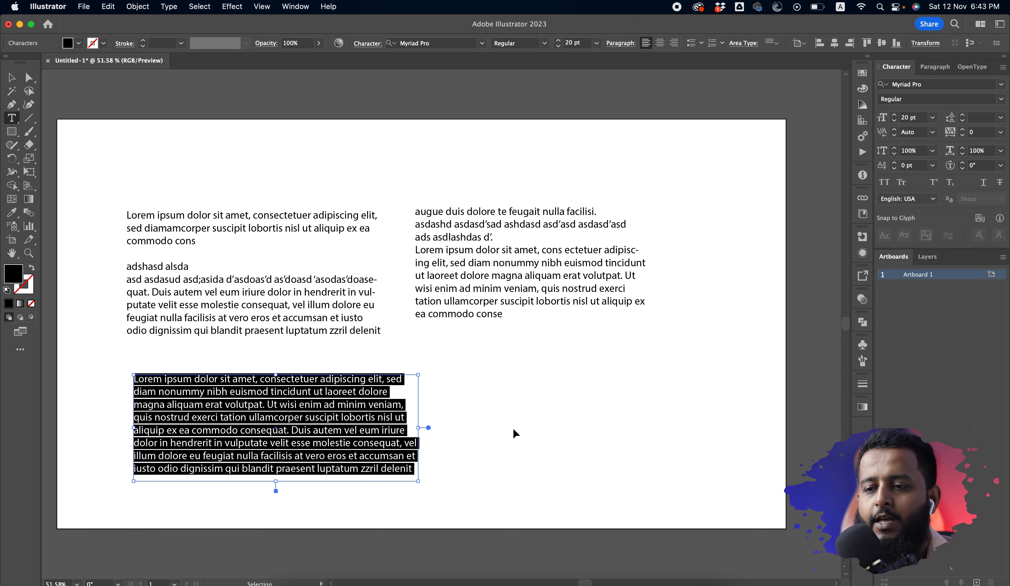
{"action": "left_click", "coordinate": [514, 433], "text": "super"}
{"action": "left_click", "coordinate": [328, 435], "text": "super"}
{"action": "key", "text": "Delete"}
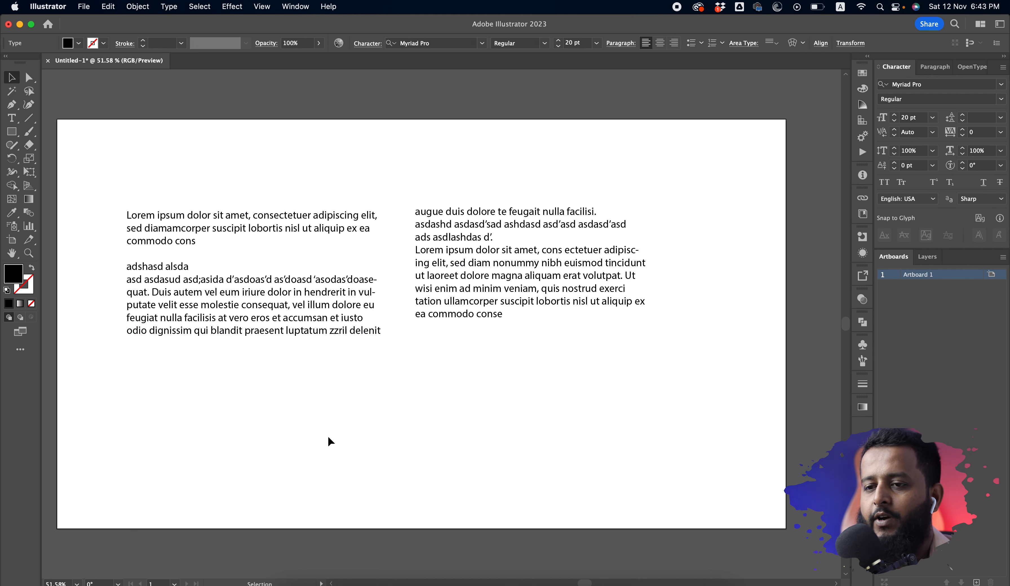
Add the point text "Dummuy Text" below the first threaded text box
{"action": "key", "text": "v"}
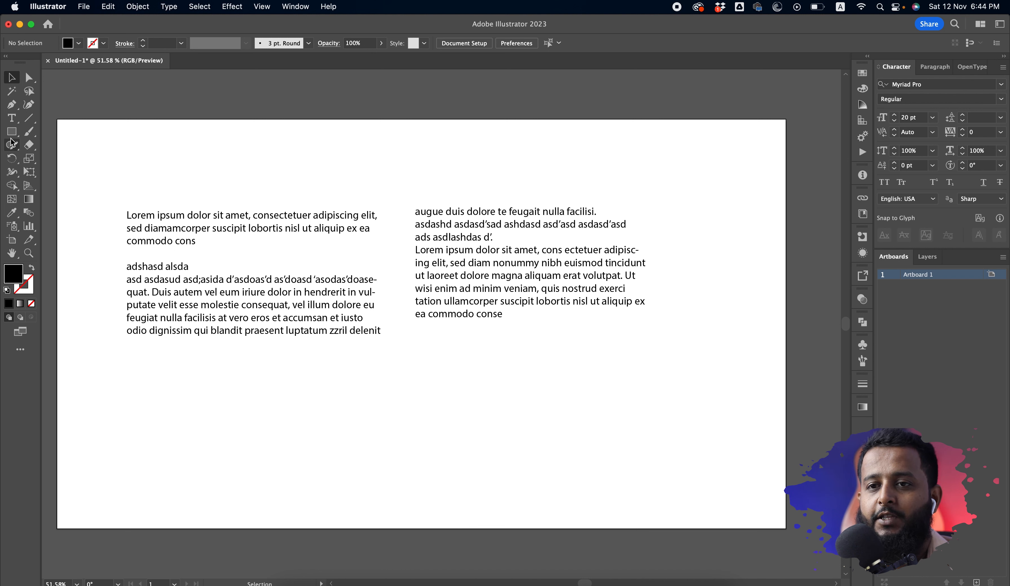
{"action": "left_click", "coordinate": [16, 121]}
{"action": "left_click", "coordinate": [158, 386]}
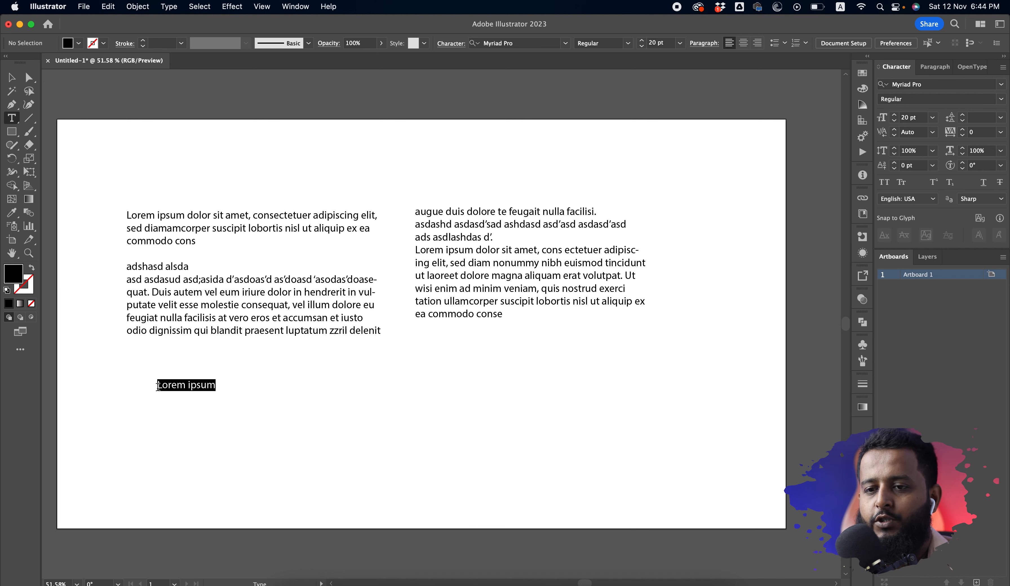
{"action": "type", "text": "asd asdasd"}
{"action": "key", "text": "ctrl+a"}
{"action": "type", "text": "D"}
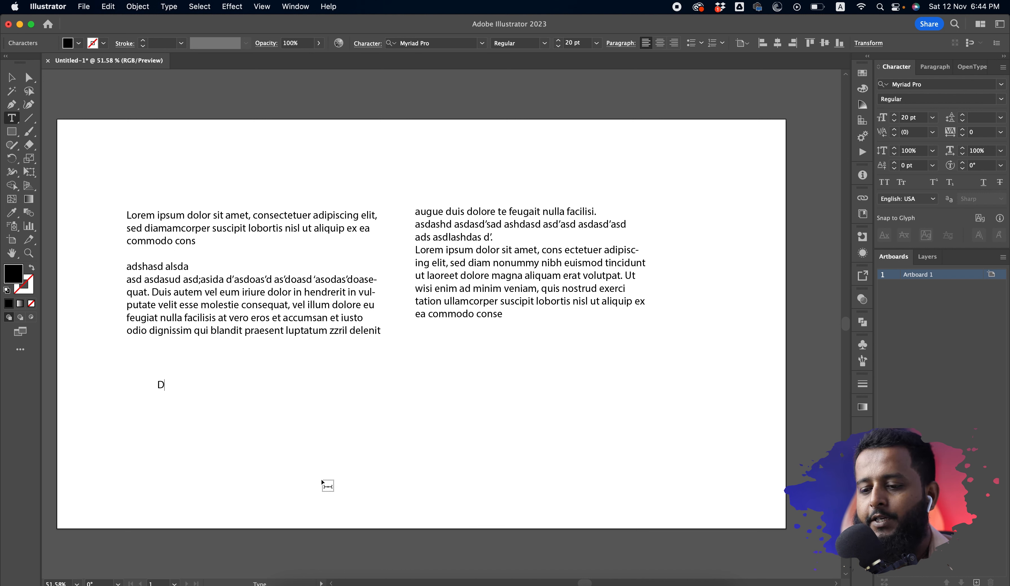
{"action": "type", "text": "ummuy Text"}
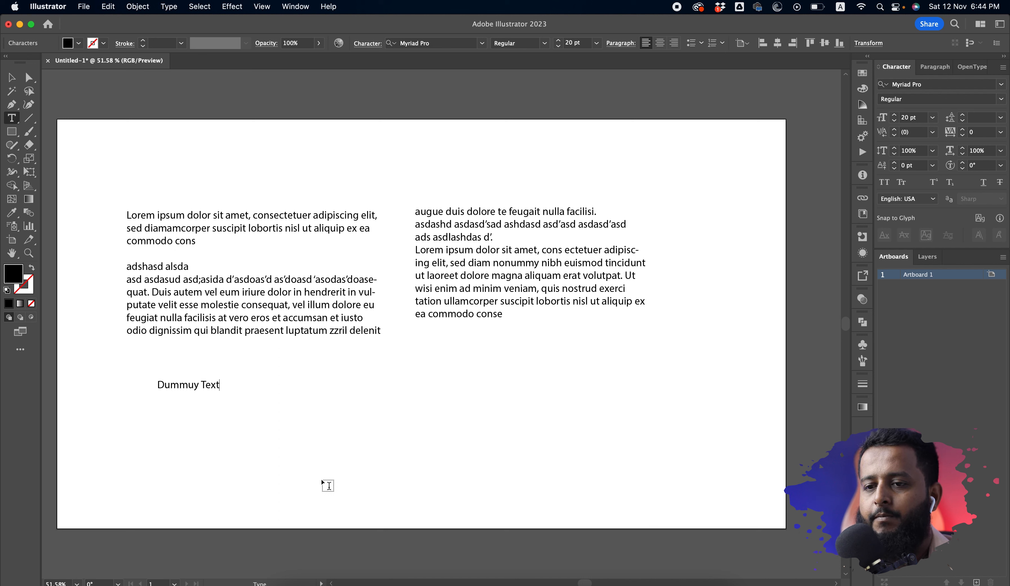
Replace the wording of the new point text with "Extra Test" and finish editing it
{"action": "key", "text": "ctrl+z"}
{"action": "key", "text": "ctrl+z"}
{"action": "type", "text": "Extra Test"}
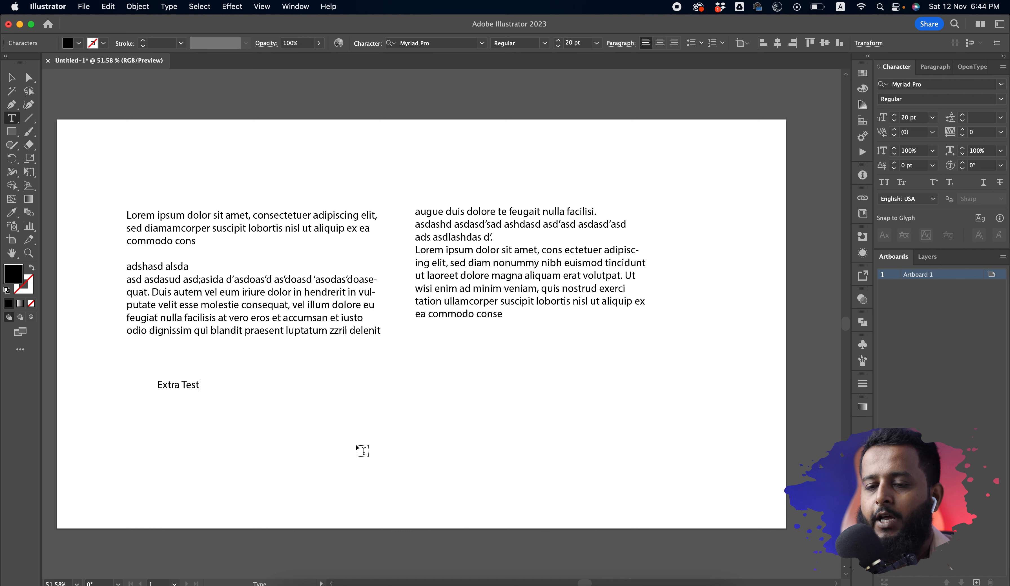
{"action": "key", "text": "Escape"}
{"action": "left_click", "coordinate": [357, 449]}
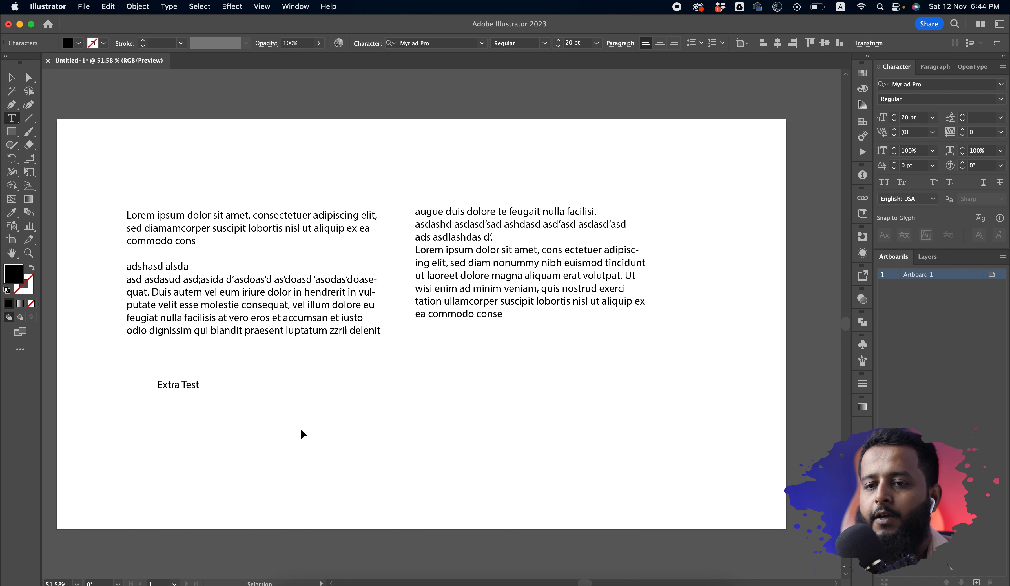
Set the font size of the "Extra Test" point text to 100 pt
{"action": "left_click", "coordinate": [198, 389]}
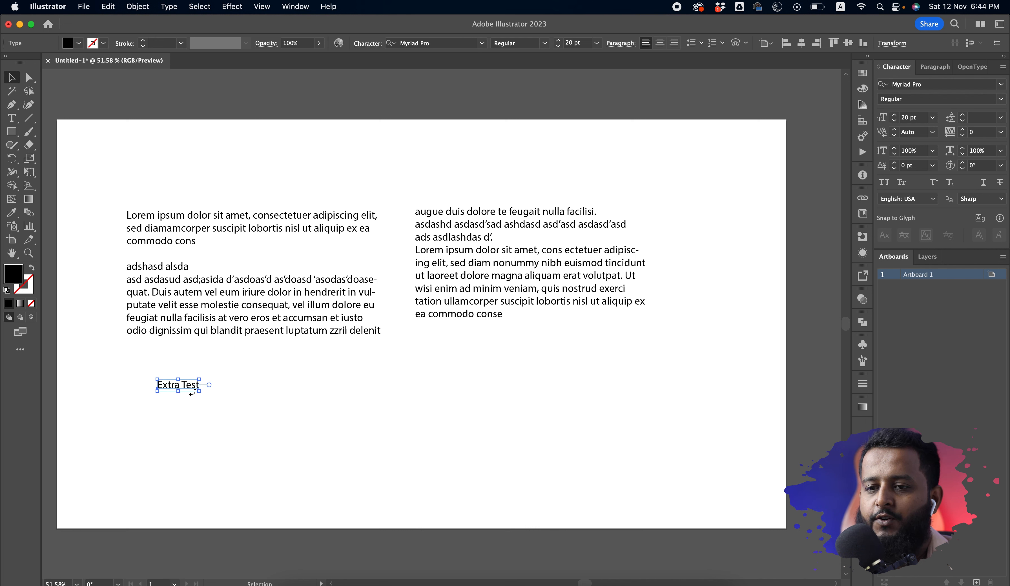
{"action": "left_click", "coordinate": [917, 121]}
{"action": "type", "text": "20"}
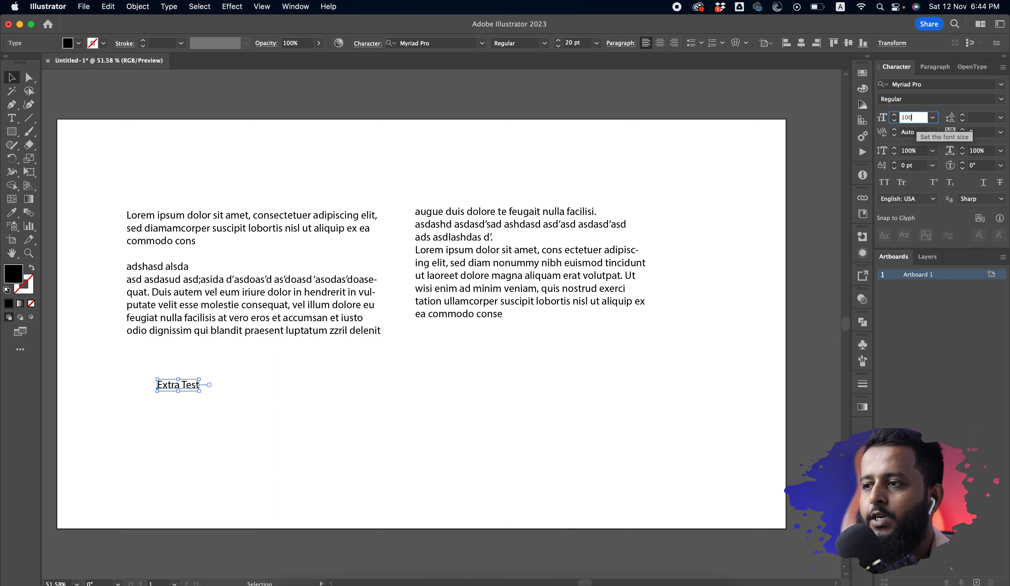
{"action": "key", "text": "Return"}
Place the enlarged "Extra Test" text as a heading above the first text box and shift all the text down slightly
{"action": "left_click", "coordinate": [422, 383]}
{"action": "left_click_drag", "start_coordinate": [284, 374], "coordinate": [280, 163]}
{"action": "key", "text": "super+a"}
{"action": "left_click_drag", "start_coordinate": [205, 181], "coordinate": [204, 234]}
{"action": "left_click", "coordinate": [384, 163]}
{"action": "scroll", "coordinate": [327, 349], "scroll_direction": "up", "scroll_amount": 2}
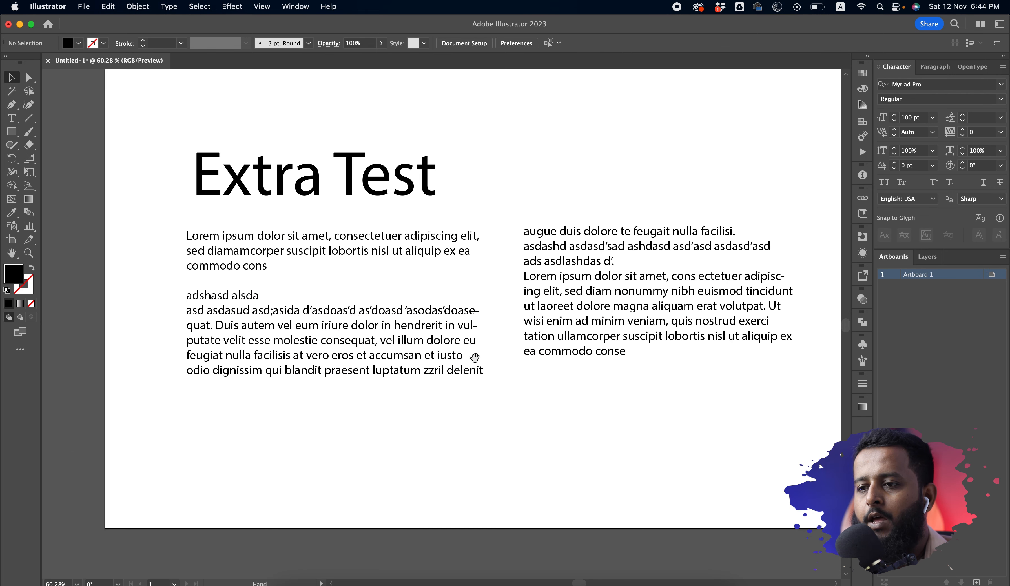
{"action": "left_click_drag", "start_coordinate": [475, 358], "coordinate": [362, 369]}
Set the leading of the first threaded text box to 30 pt
{"action": "left_click", "coordinate": [218, 323]}
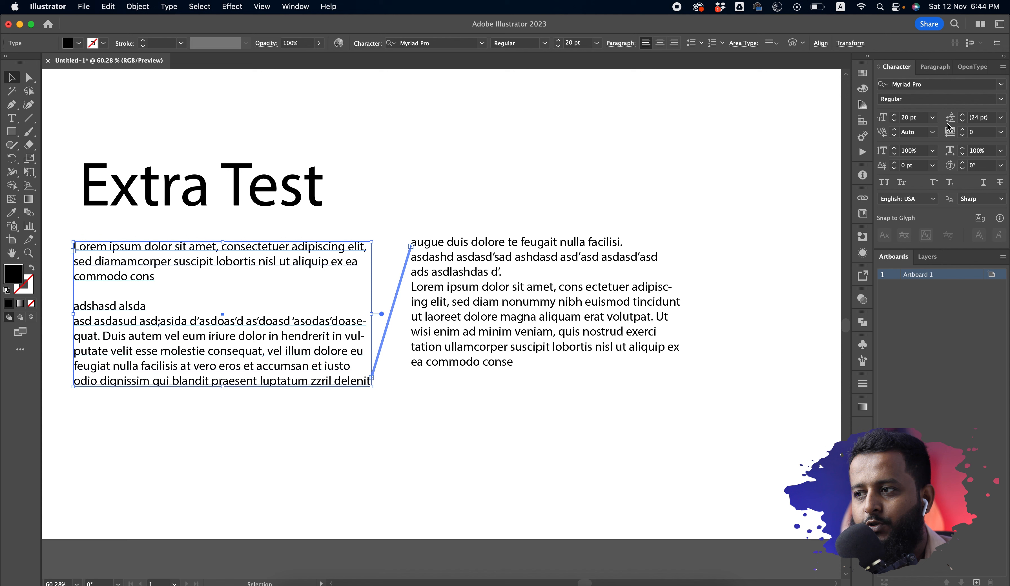
{"action": "left_click", "coordinate": [979, 116]}
{"action": "type", "text": "30"}
{"action": "key", "text": "Return"}
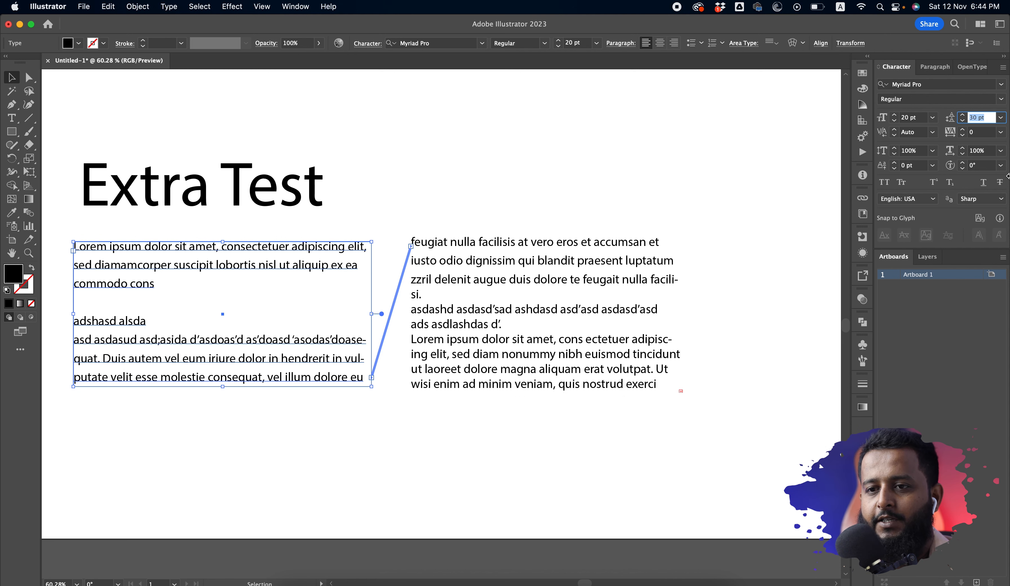
Reduce the first threaded text box's leading step by step to 20 pt
{"action": "key", "text": "Down"}
{"action": "key", "text": "Down"}
{"action": "key", "text": "Down"}
{"action": "key", "text": "Down"}
{"action": "key", "text": "Down"}
{"action": "key", "text": "Down"}
{"action": "key", "text": "Down"}
{"action": "key", "text": "Down"}
{"action": "key", "text": "Down"}
{"action": "key", "text": "Down"}
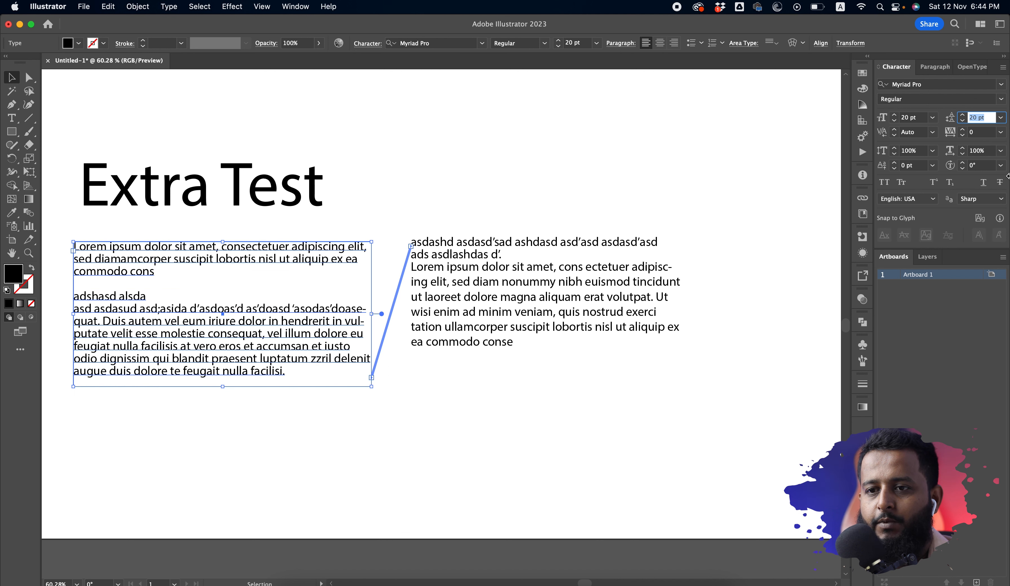
Raise the first threaded text box's leading in larger steps, and bring it to 24 pt
{"action": "key", "text": "shift+Up"}
{"action": "key", "text": "shift+Up"}
{"action": "key", "text": "BackSpace"}
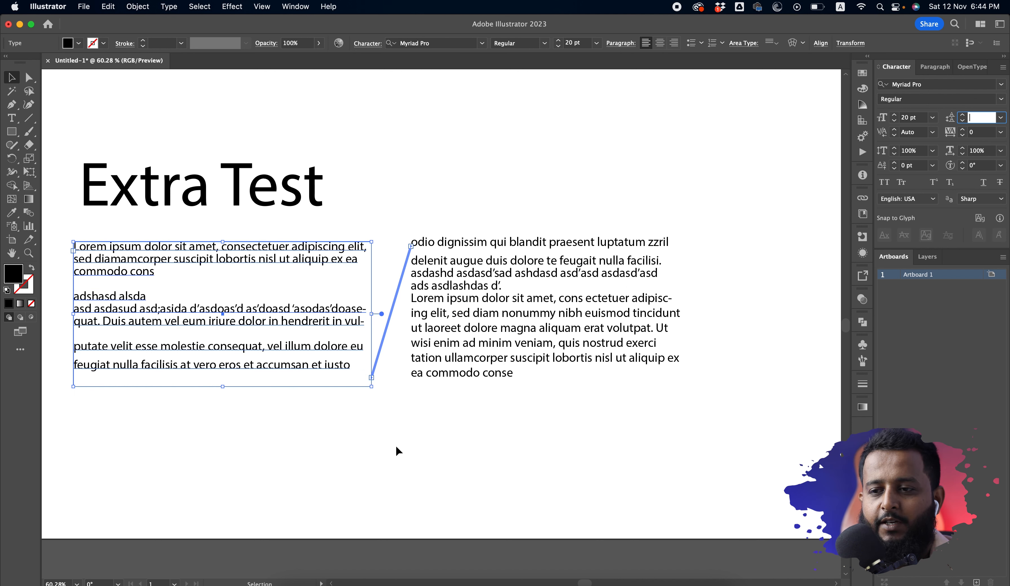
{"action": "key", "text": "Return"}
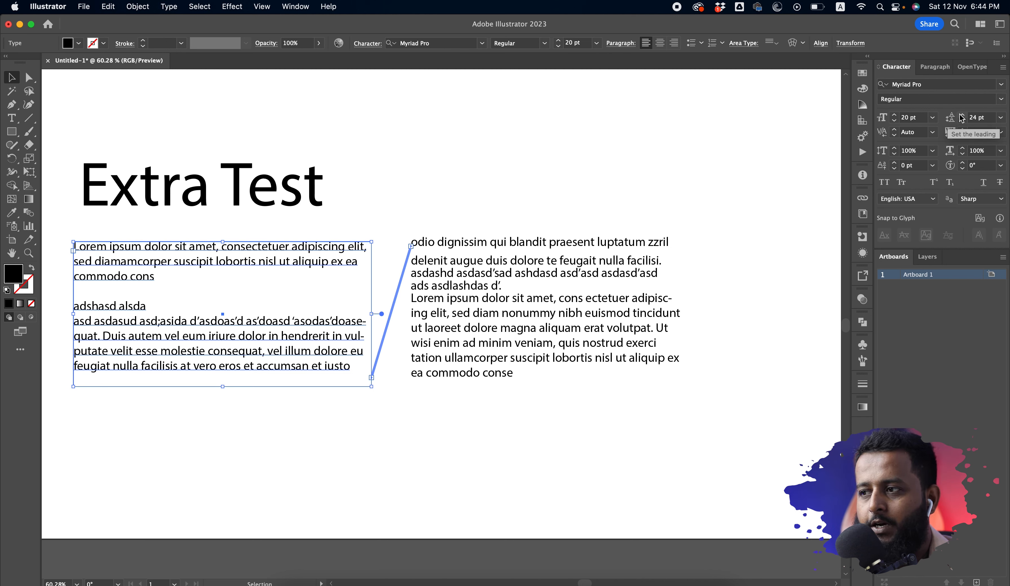
Increase the first threaded text box's leading stepwise, settle it at 28 pt, and deselect the box
{"action": "left_click", "coordinate": [963, 116]}
{"action": "left_click", "coordinate": [963, 116]}
{"action": "left_click", "coordinate": [964, 116]}
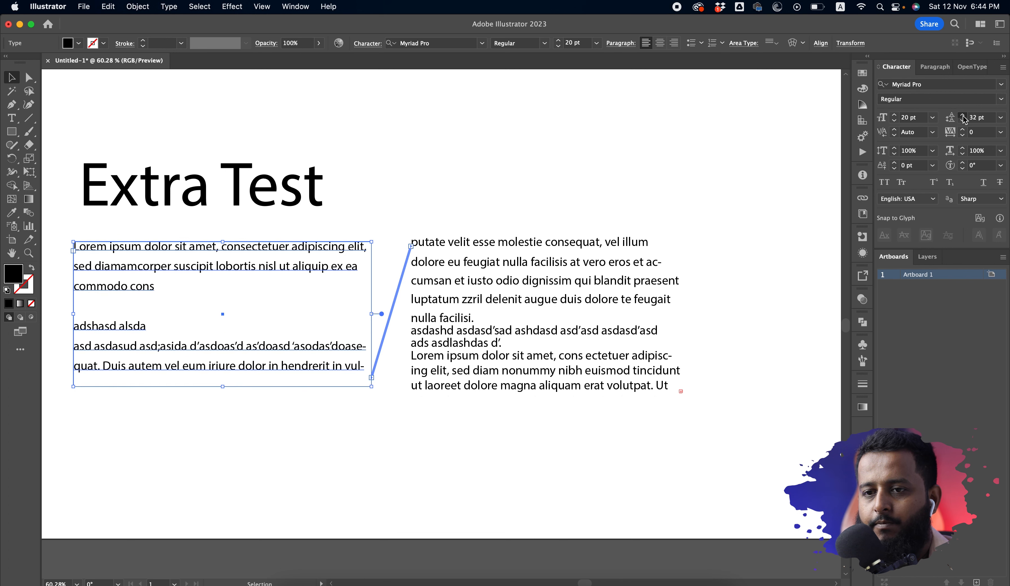
{"action": "left_click", "coordinate": [964, 116]}
{"action": "left_click", "coordinate": [964, 116]}
{"action": "left_click", "coordinate": [963, 116]}
{"action": "left_click", "coordinate": [982, 118]}
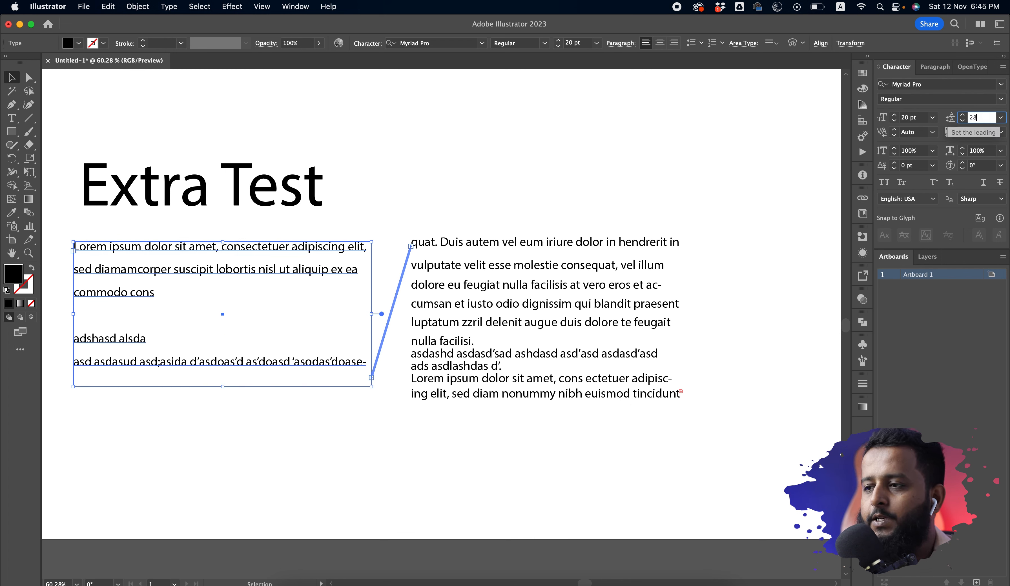
{"action": "key", "text": "Return"}
{"action": "left_click", "coordinate": [397, 471]}
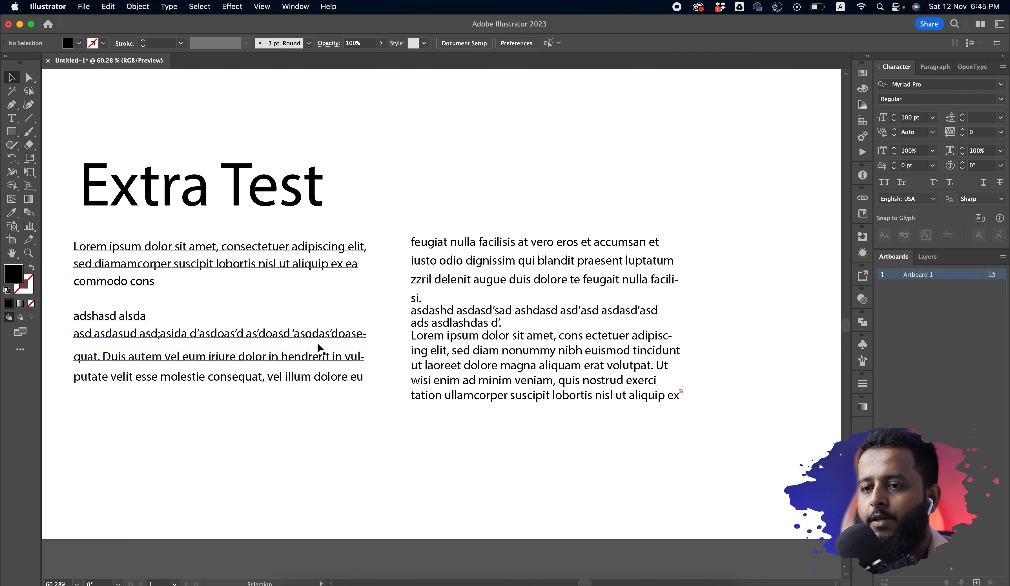
{"action": "left_click", "coordinate": [319, 347]}
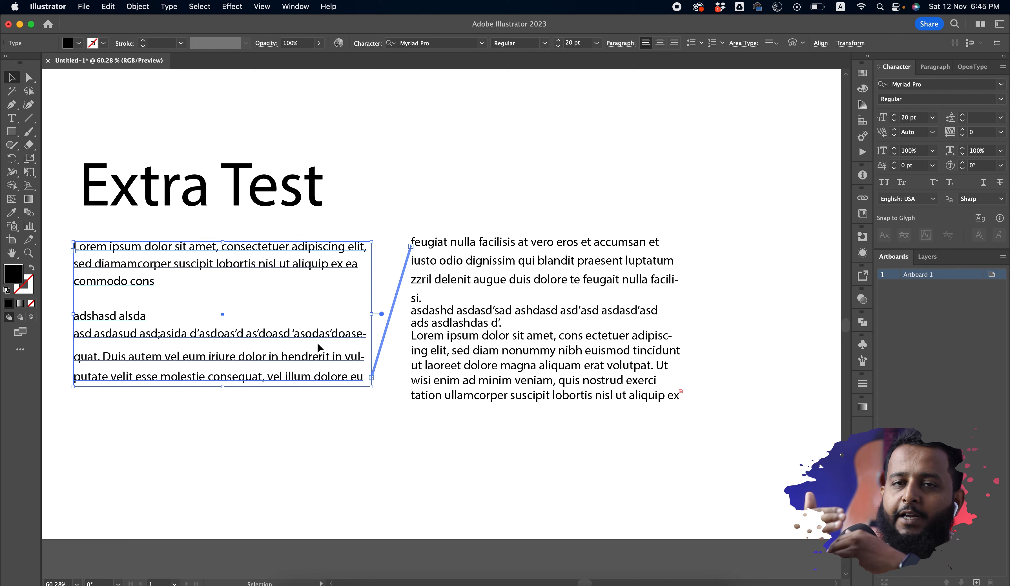
{"action": "left_click", "coordinate": [311, 481]}
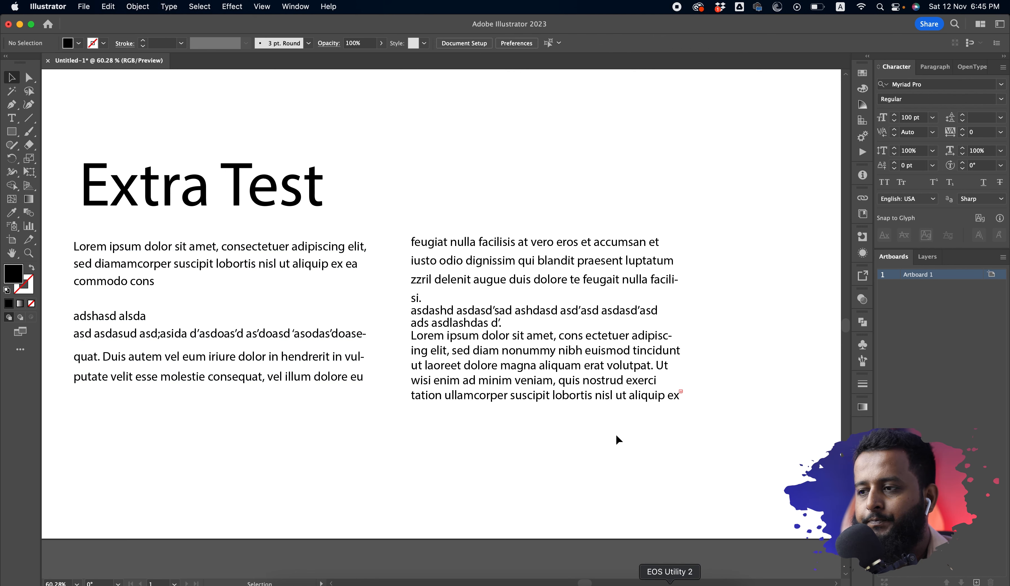
Move the second threaded text box up and slightly right, and increase its tracking to 8
{"action": "left_click_drag", "start_coordinate": [590, 396], "coordinate": [615, 359]}
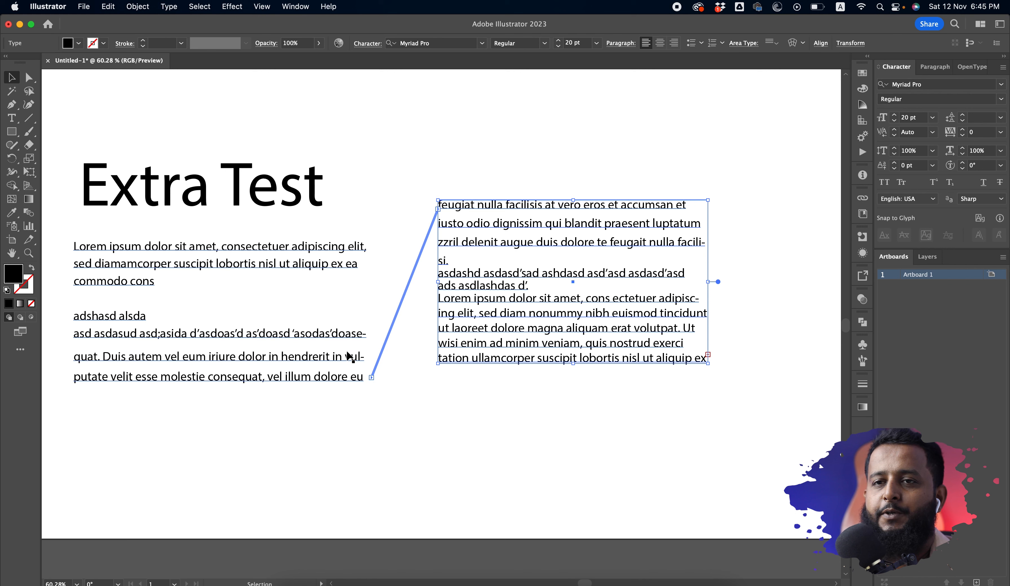
{"action": "left_click", "coordinate": [962, 132]}
{"action": "left_click", "coordinate": [961, 131]}
{"action": "left_click", "coordinate": [961, 132]}
{"action": "left_click", "coordinate": [962, 131]}
{"action": "left_click", "coordinate": [962, 131]}
{"action": "left_click", "coordinate": [962, 132]}
{"action": "left_click", "coordinate": [962, 131]}
{"action": "left_click", "coordinate": [961, 132]}
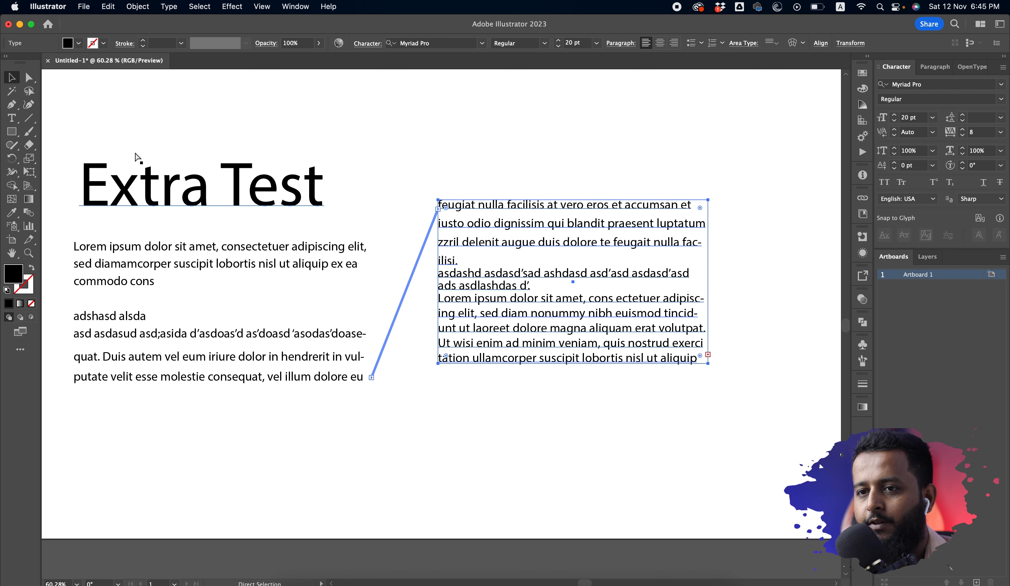
Duplicate the "Extra Test" heading into the empty space below the first threaded text box
{"action": "left_click_drag", "start_coordinate": [155, 177], "coordinate": [144, 431]}
{"action": "left_click_drag", "start_coordinate": [502, 458], "coordinate": [570, 456]}
{"action": "left_click_drag", "start_coordinate": [372, 405], "coordinate": [393, 404]}
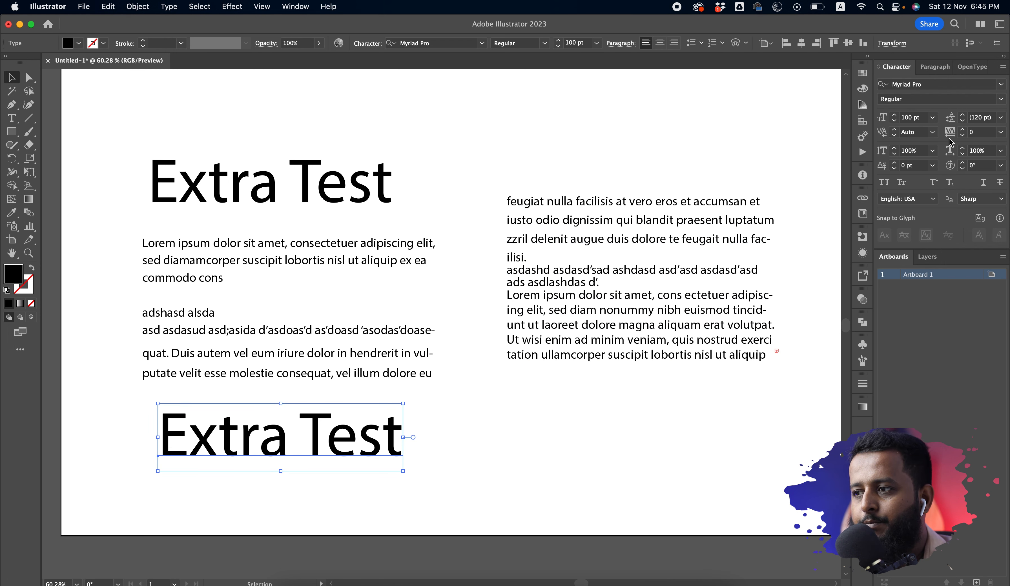
Try different tracking values on the duplicated heading, settle on 200, and move it slightly left and down
{"action": "left_click", "coordinate": [962, 133]}
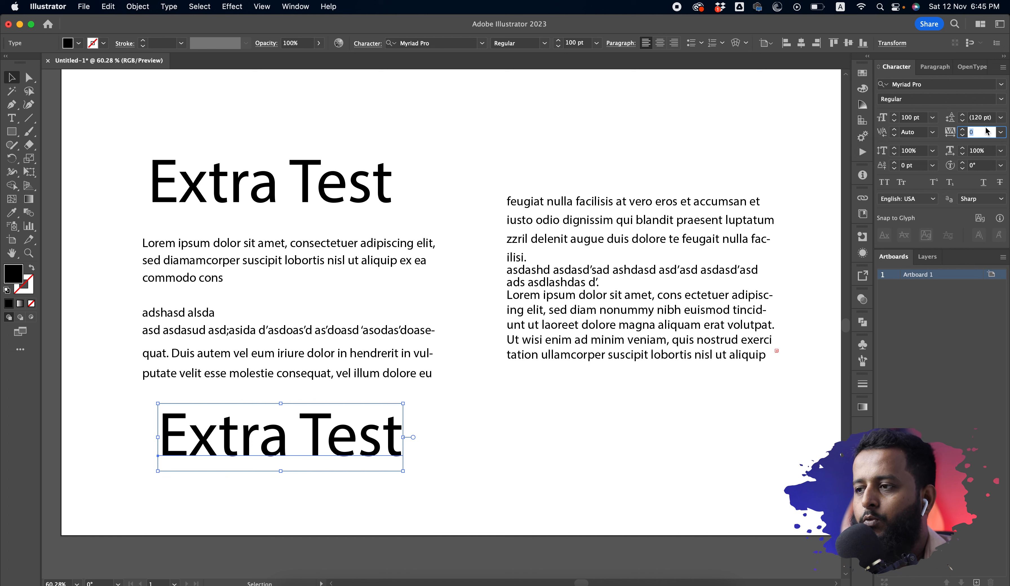
{"action": "key", "text": "Up"}
{"action": "key", "text": "Up"}
{"action": "key", "text": "Up"}
{"action": "key", "text": "Up"}
{"action": "key", "text": "Up"}
{"action": "key", "text": "Up"}
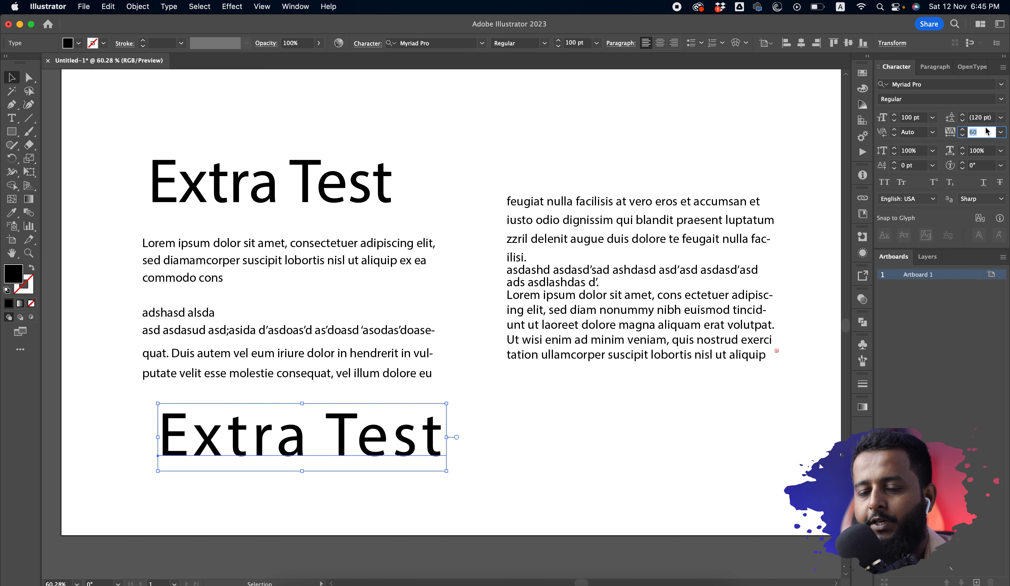
{"action": "key", "text": "Up"}
{"action": "key", "text": "Up"}
{"action": "key", "text": "Up"}
{"action": "key", "text": "Up"}
{"action": "key", "text": "Up"}
{"action": "key", "text": "Up"}
{"action": "key", "text": "Up"}
{"action": "key", "text": "Up"}
{"action": "key", "text": "Up"}
{"action": "key", "text": "Up"}
{"action": "key", "text": "Up"}
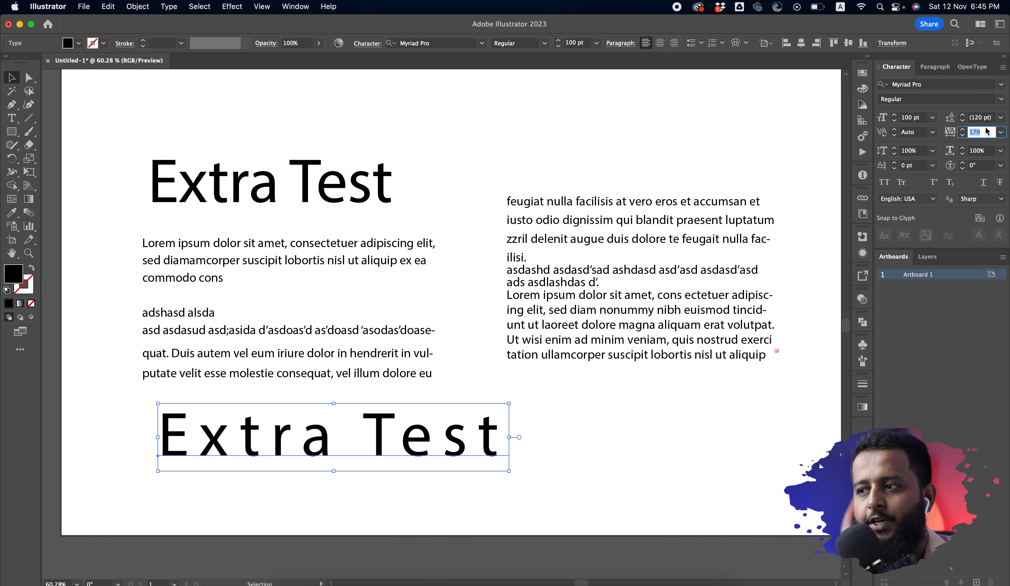
{"action": "key", "text": "Down"}
{"action": "key", "text": "Down"}
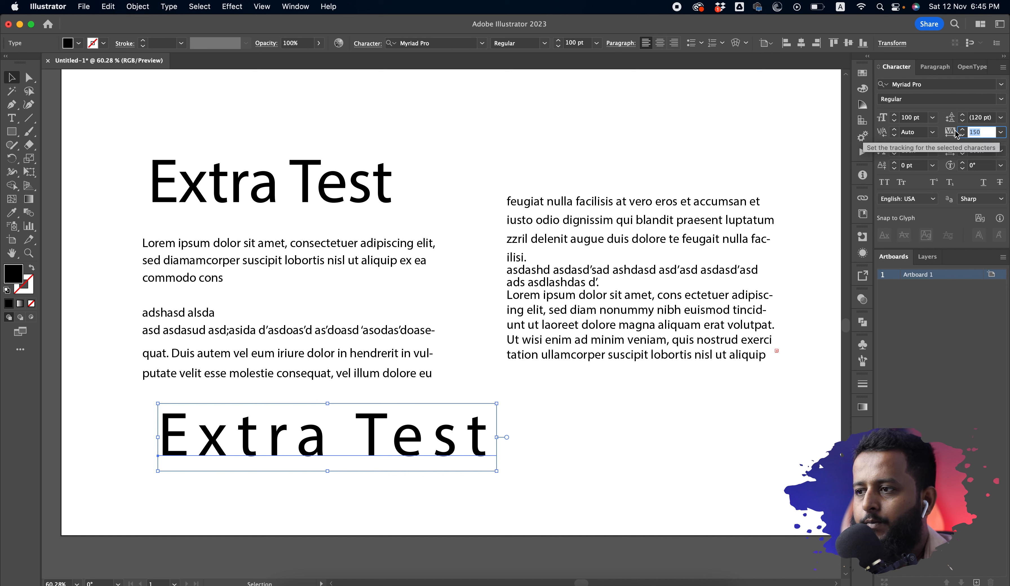
{"action": "key", "text": "Up"}
{"action": "key", "text": "Up"}
{"action": "key", "text": "Up"}
{"action": "key", "text": "Up"}
{"action": "key", "text": "Up"}
{"action": "key", "text": "Up"}
{"action": "key", "text": "Up"}
{"action": "key", "text": "Up"}
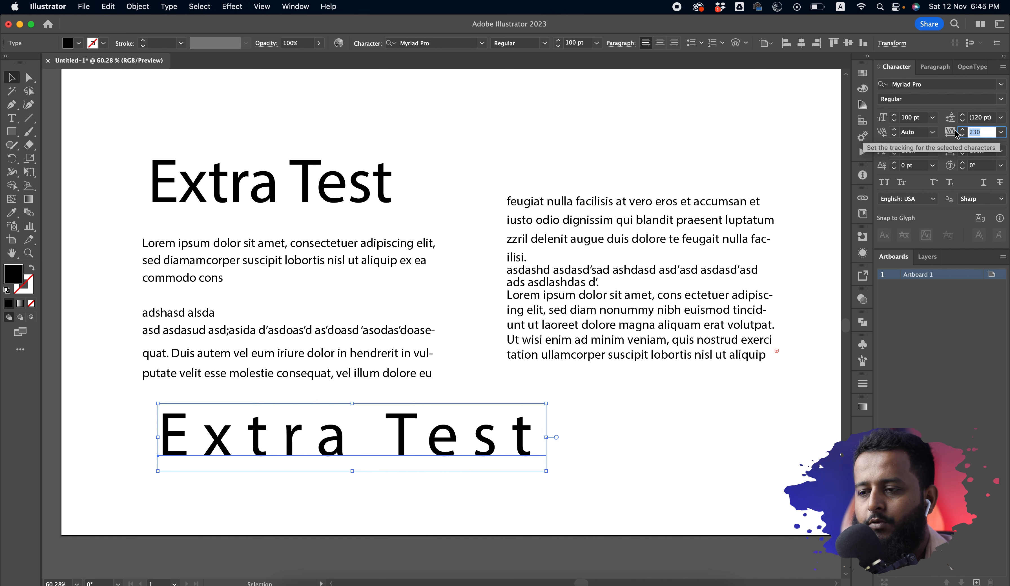
{"action": "key", "text": "Down"}
{"action": "key", "text": "Down"}
{"action": "key", "text": "Down"}
{"action": "key", "text": "Down"}
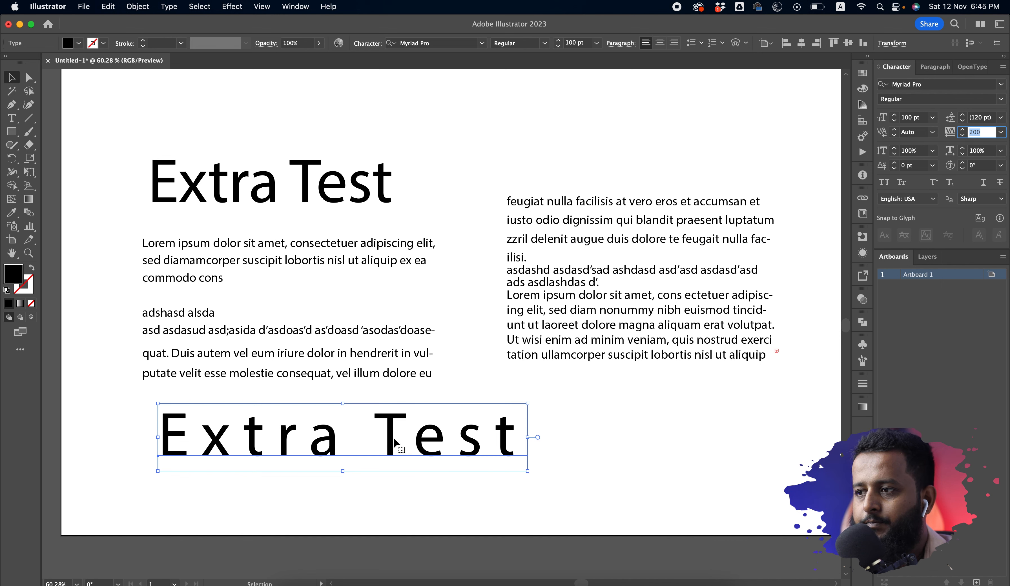
{"action": "left_click_drag", "start_coordinate": [394, 442], "coordinate": [376, 448]}
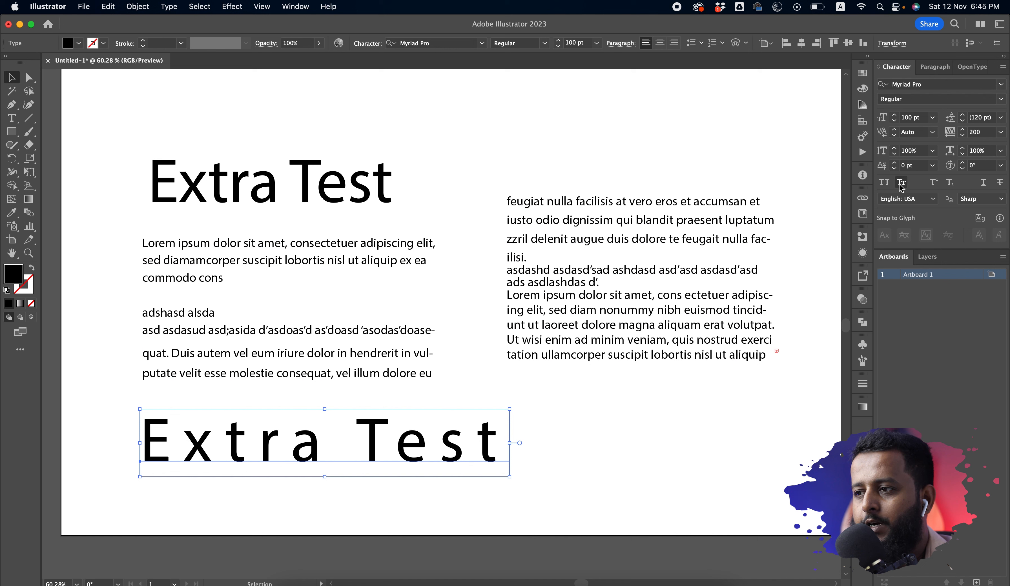
Try All Caps and Small Caps in turn on the duplicated heading, switching each one off again
{"action": "left_click", "coordinate": [889, 184]}
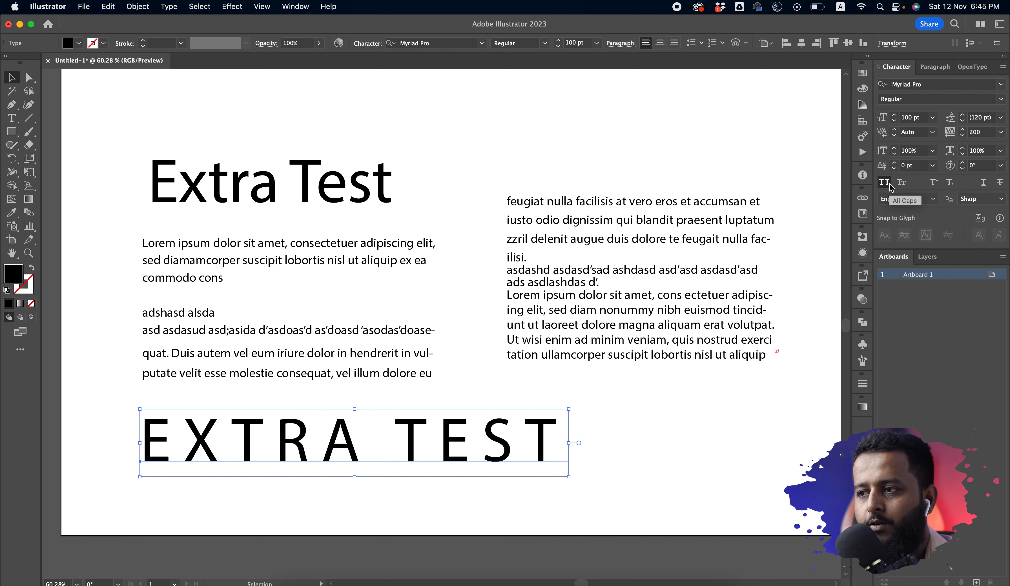
{"action": "left_click", "coordinate": [890, 185]}
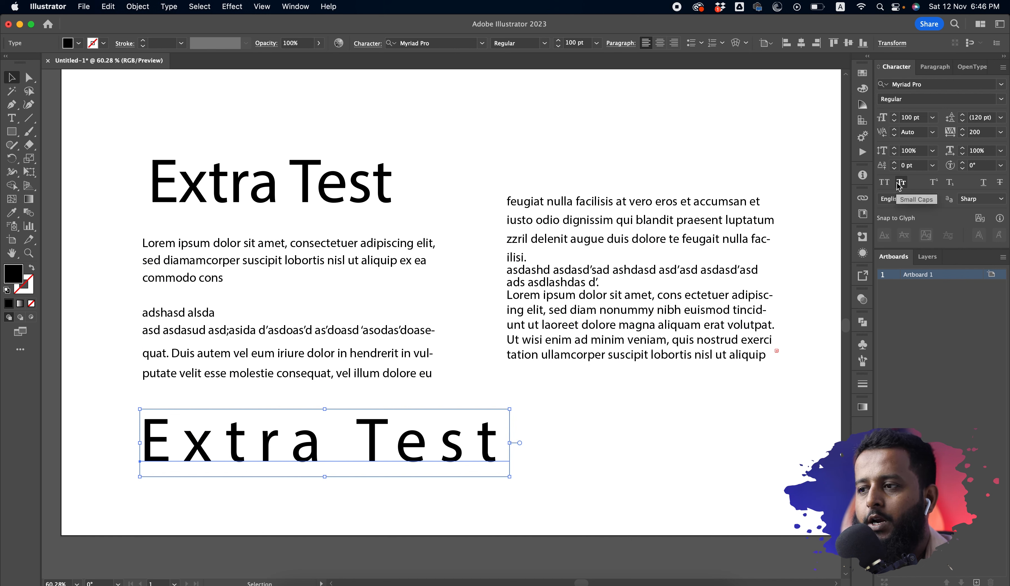
{"action": "left_click", "coordinate": [901, 183]}
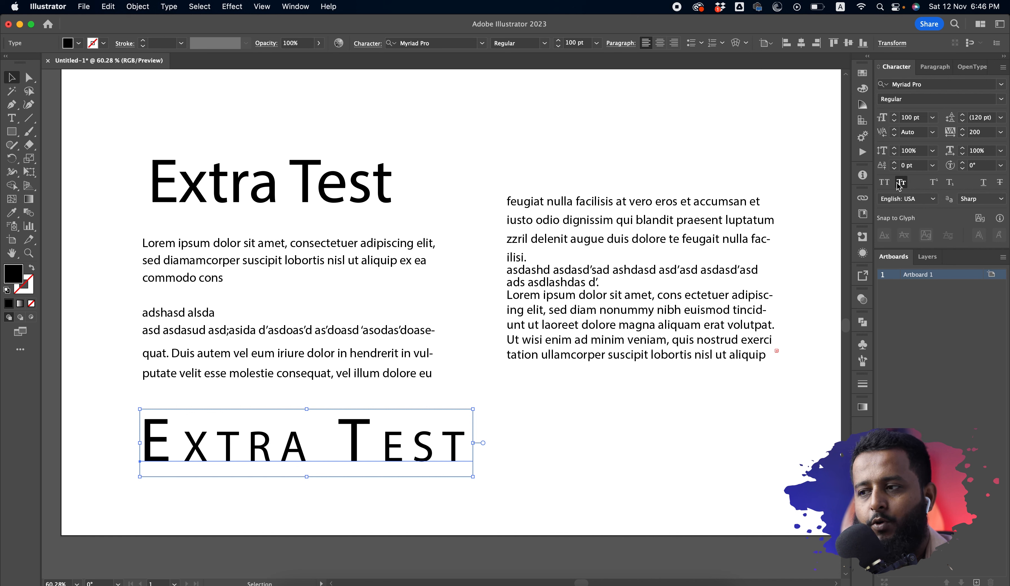
{"action": "left_click", "coordinate": [900, 183]}
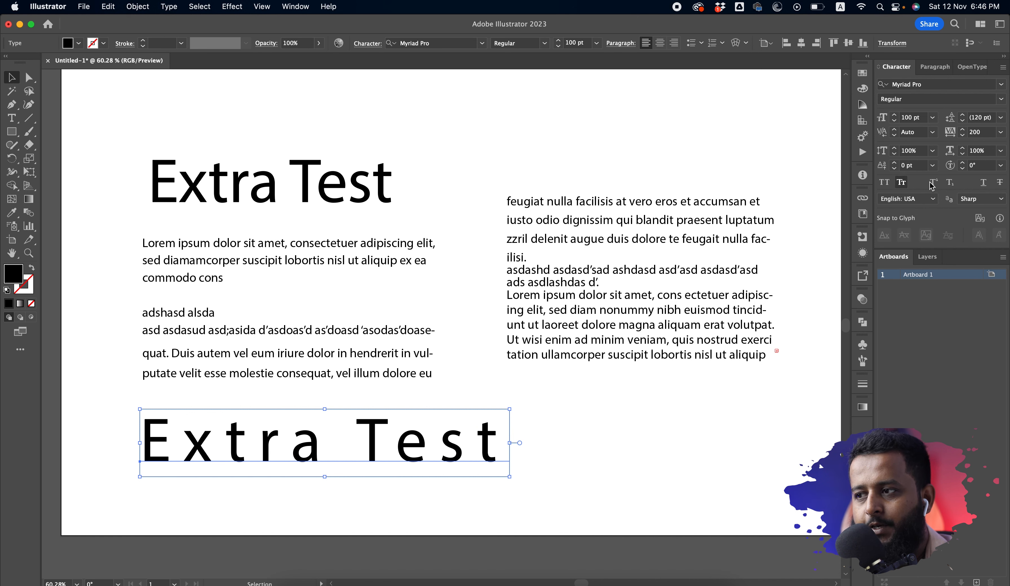
Try Underline and Strikethrough in turn on the duplicated heading, switching each one off again
{"action": "left_click", "coordinate": [985, 184]}
{"action": "left_click", "coordinate": [985, 183]}
{"action": "left_click", "coordinate": [1001, 183]}
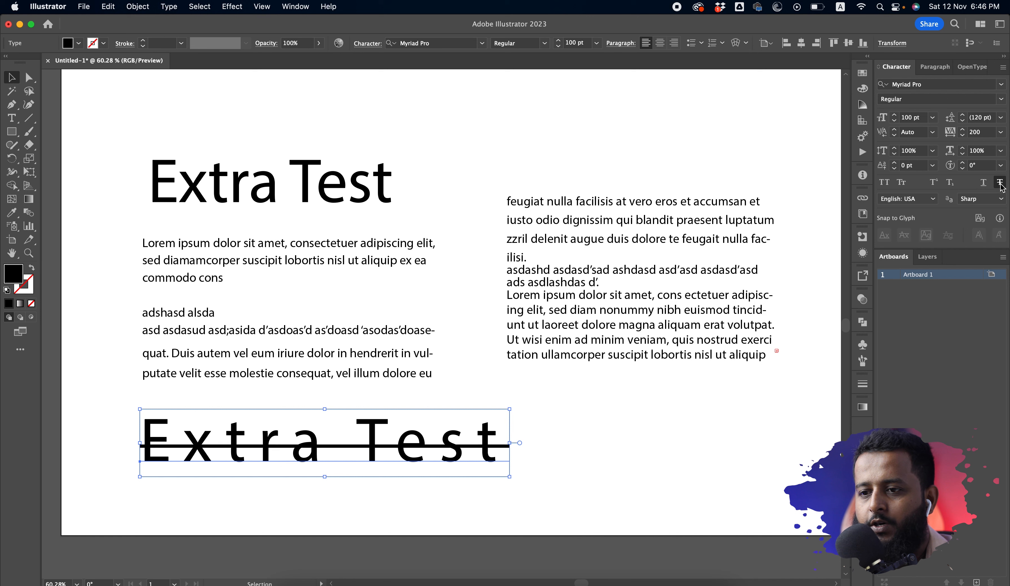
{"action": "left_click", "coordinate": [1000, 184]}
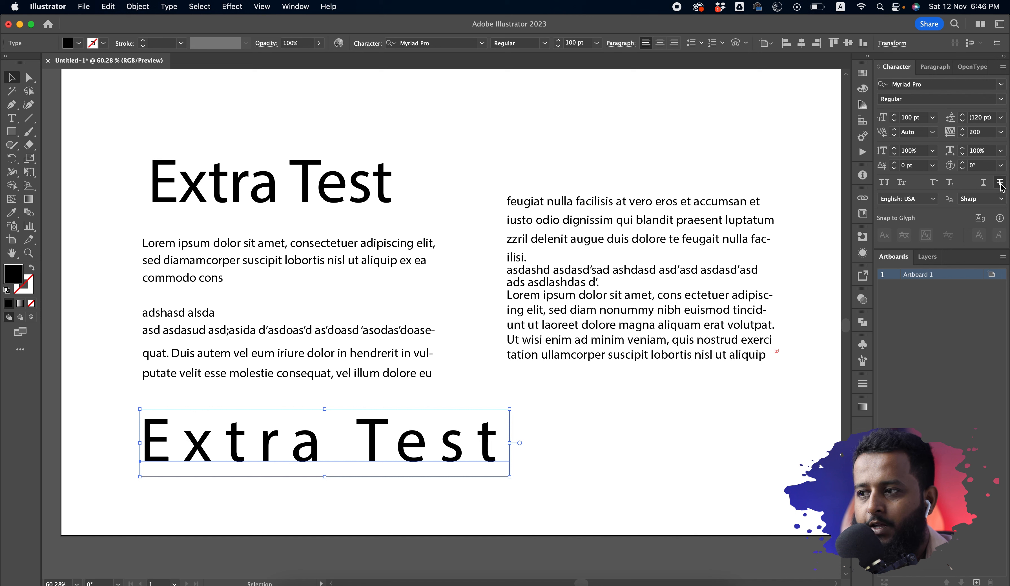
Try Superscript on the whole duplicated heading, switch it off again, and deselect the text
{"action": "left_click", "coordinate": [938, 185]}
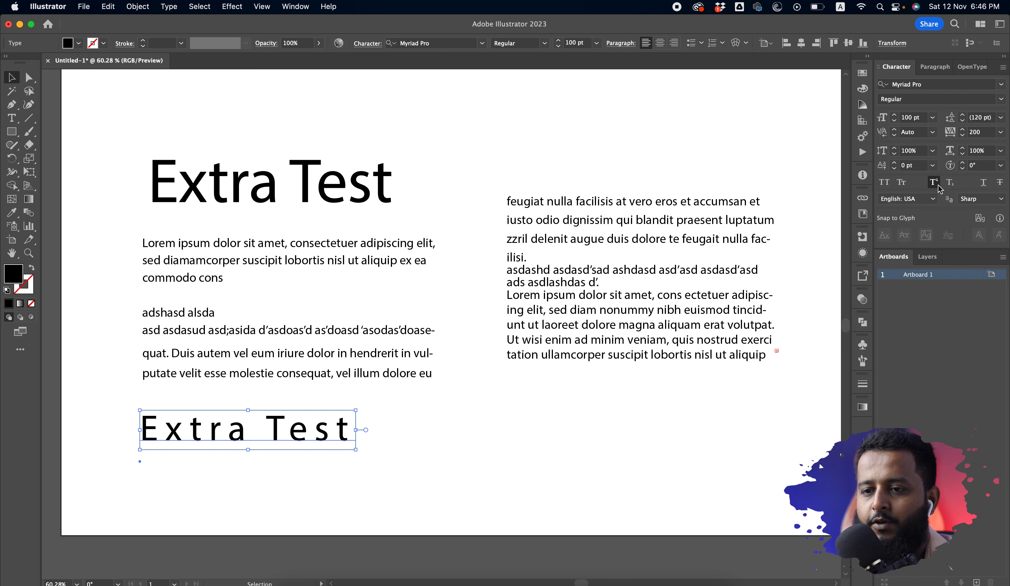
{"action": "left_click", "coordinate": [938, 185]}
{"action": "key", "text": "super+shift+a"}
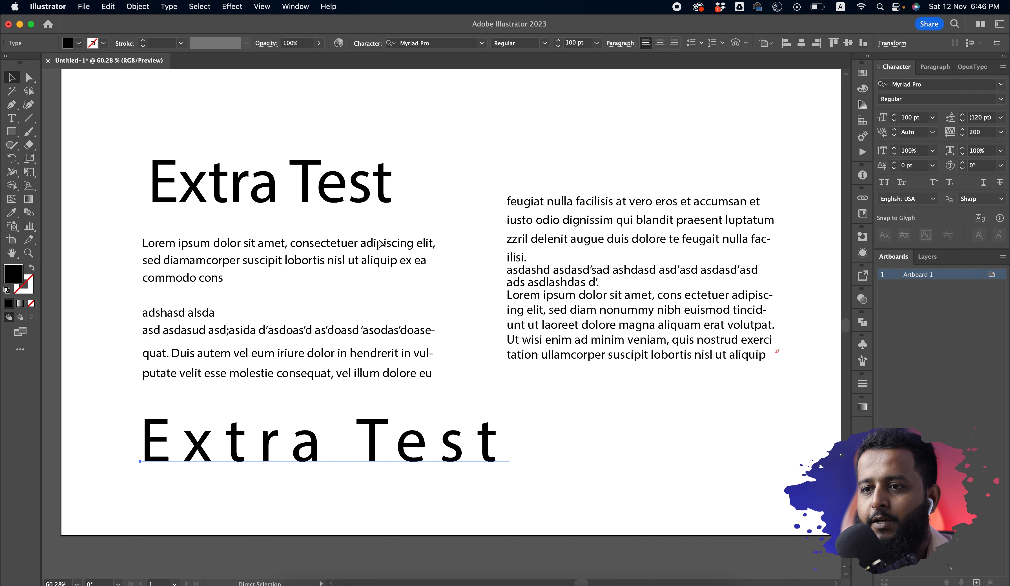
Duplicate the upper "Extra Test" heading above the second threaded text box and replace its wording with "100.00 $"
{"action": "scroll", "coordinate": [482, 144], "scroll_direction": "up", "scroll_amount": 5}
{"action": "left_click_drag", "start_coordinate": [184, 350], "coordinate": [514, 296]}
{"action": "double_click", "coordinate": [513, 296]}
{"action": "key", "text": "super+a"}
{"action": "type", "text": "1"}
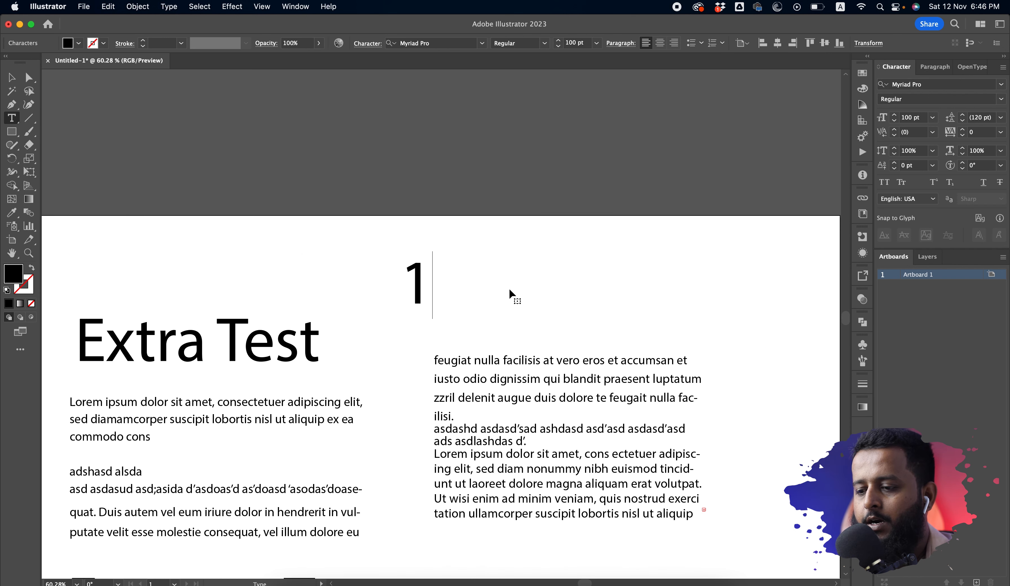
{"action": "type", "text": "00.00 $"}
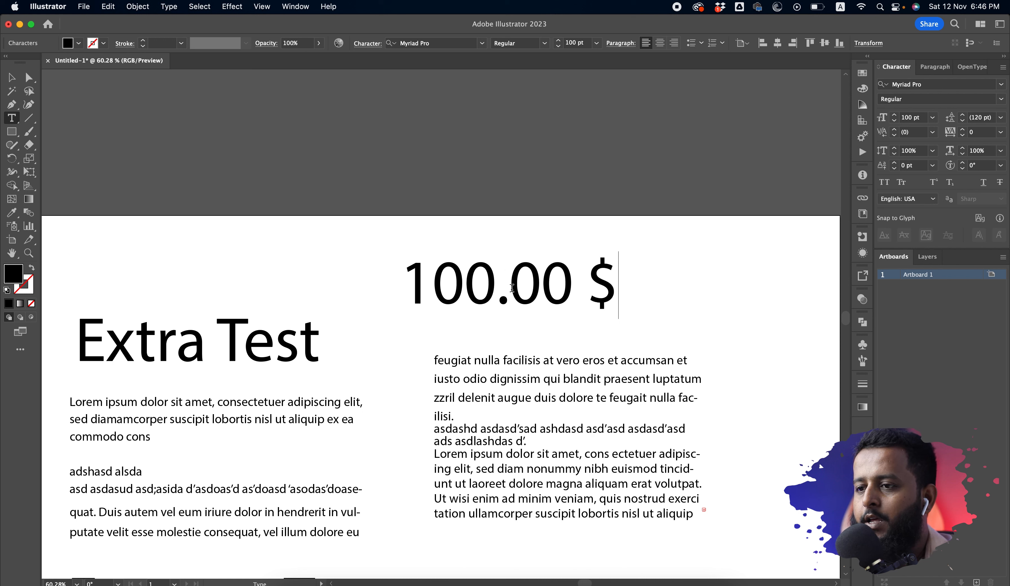
Make the dollar sign in the "100.00 $" text superscript and finish editing the text
{"action": "key", "text": "shift+Left"}
{"action": "key", "text": "shift+Left"}
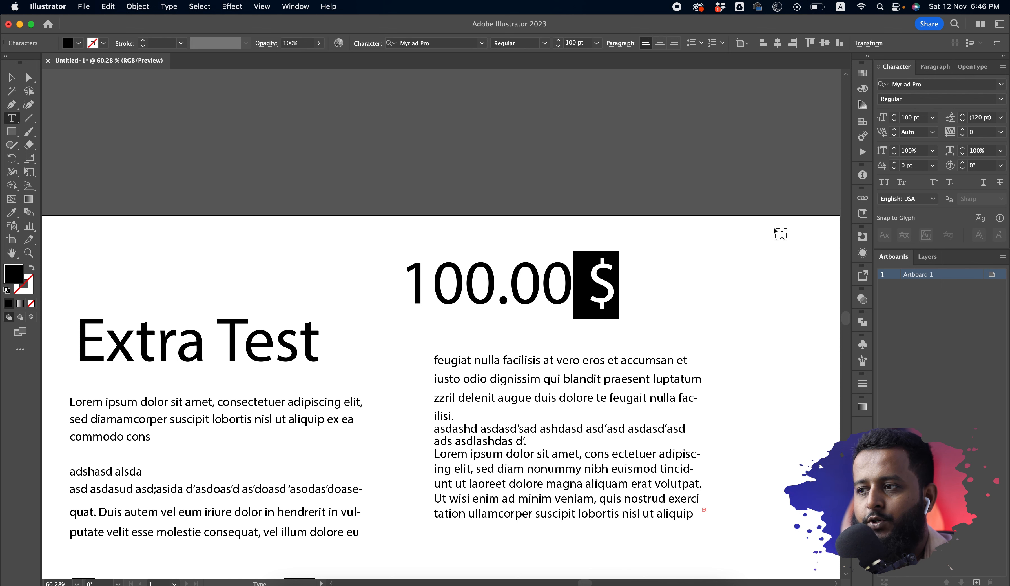
{"action": "left_click", "coordinate": [934, 182]}
{"action": "key", "text": "Escape"}
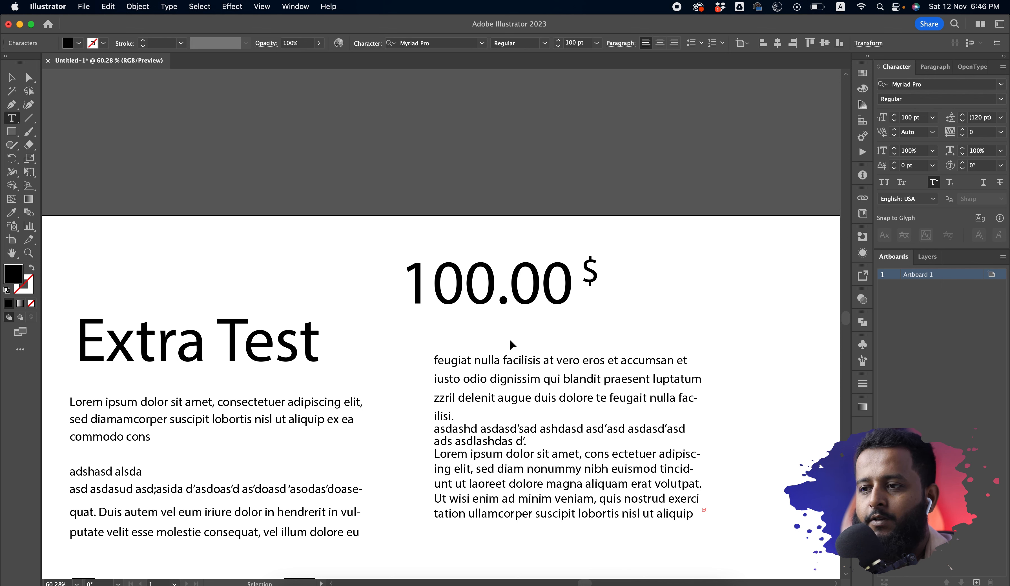
Change the dollar sign in the "100.00 $" text from superscript to subscript and finish editing the text
{"action": "left_click", "coordinate": [612, 269]}
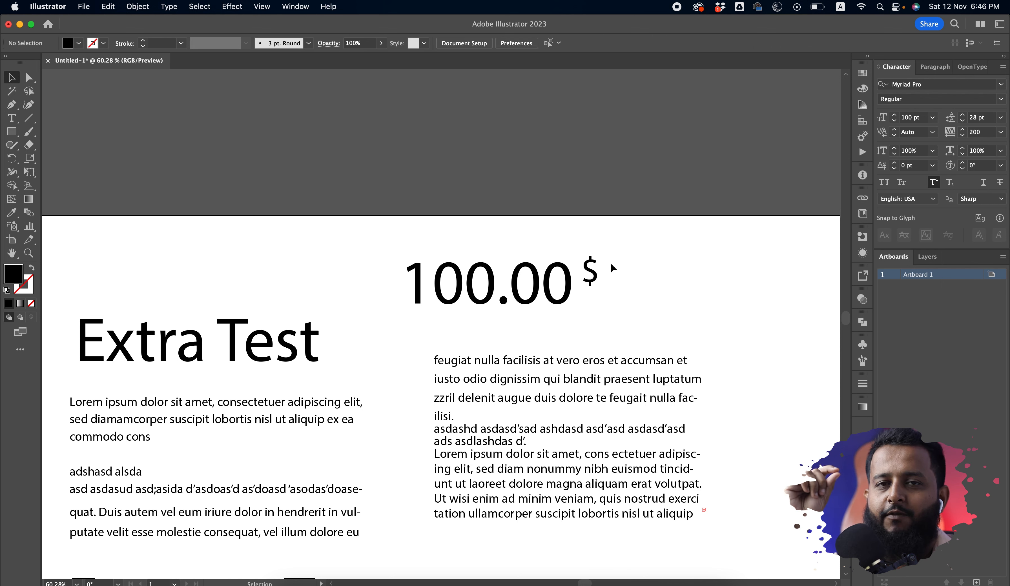
{"action": "key", "text": "z"}
{"action": "left_click", "coordinate": [307, 338], "text": "alt"}
{"action": "left_click", "coordinate": [401, 250]}
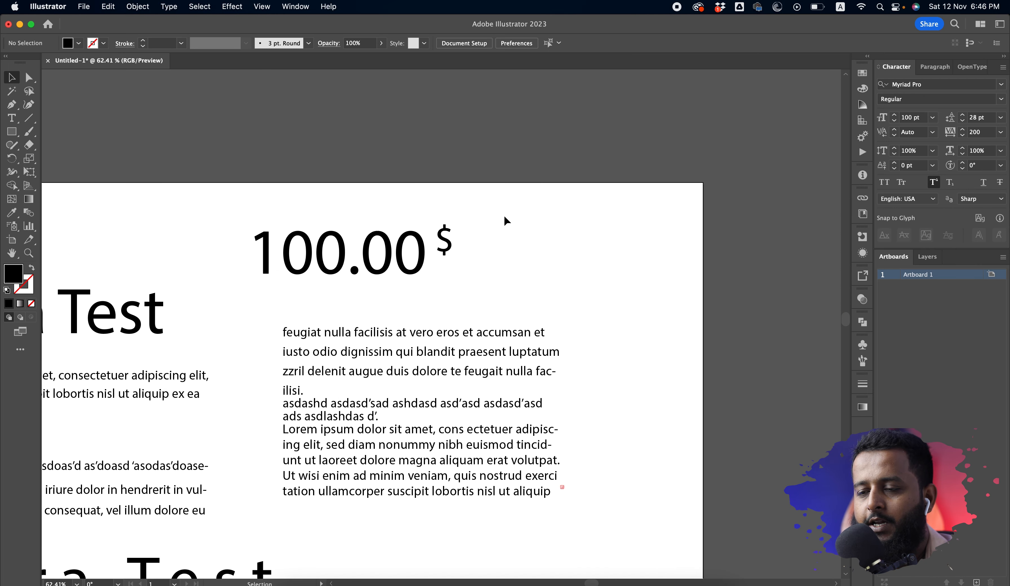
{"action": "left_click", "coordinate": [445, 239]}
{"action": "double_click", "coordinate": [444, 240]}
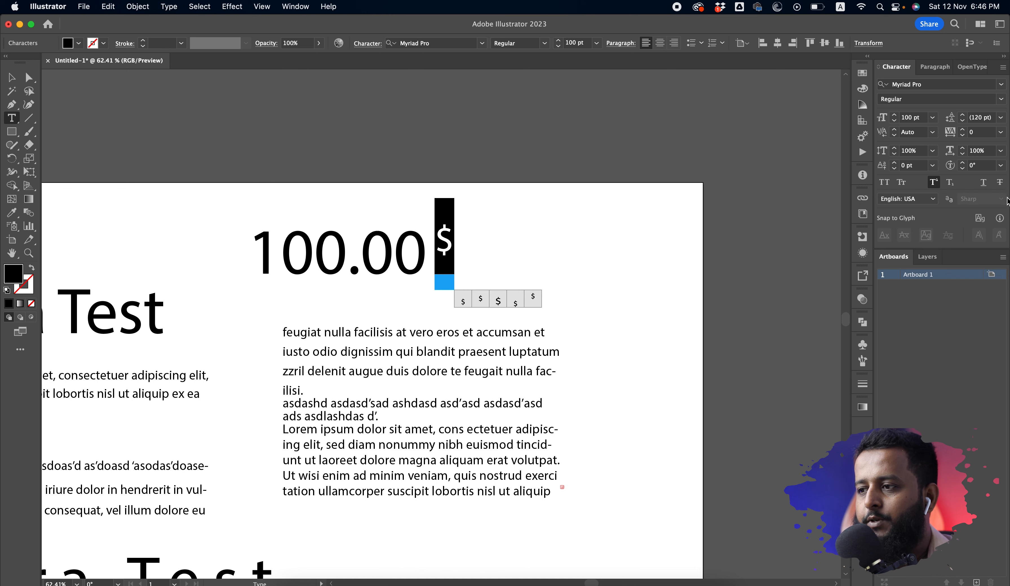
{"action": "left_click", "coordinate": [949, 186]}
{"action": "left_click", "coordinate": [656, 415], "text": "super"}
{"action": "left_click_drag", "start_coordinate": [656, 415], "coordinate": [424, 419]}
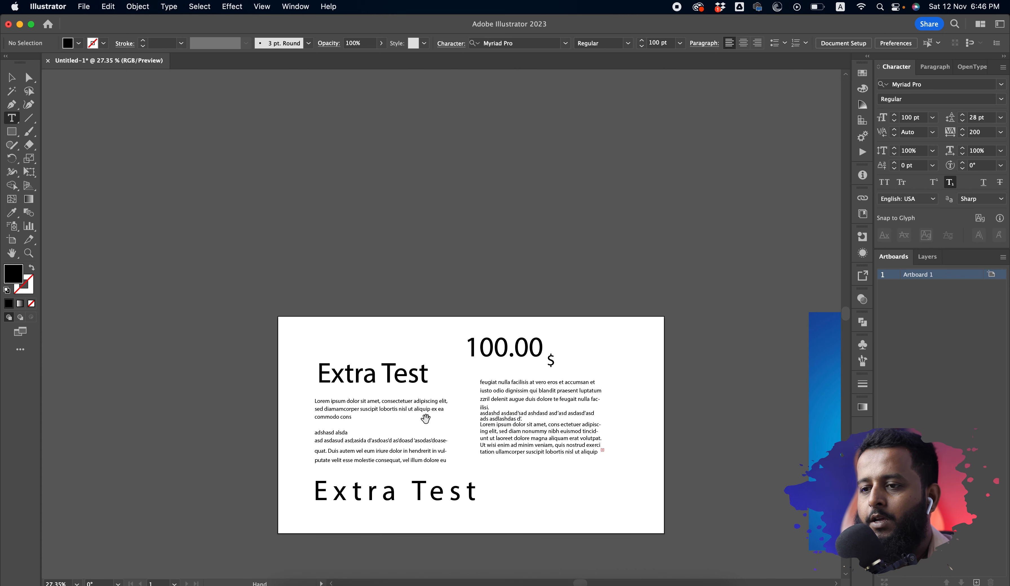
{"action": "scroll", "coordinate": [462, 337], "scroll_direction": "up", "scroll_amount": 2}
{"action": "key", "text": "v"}
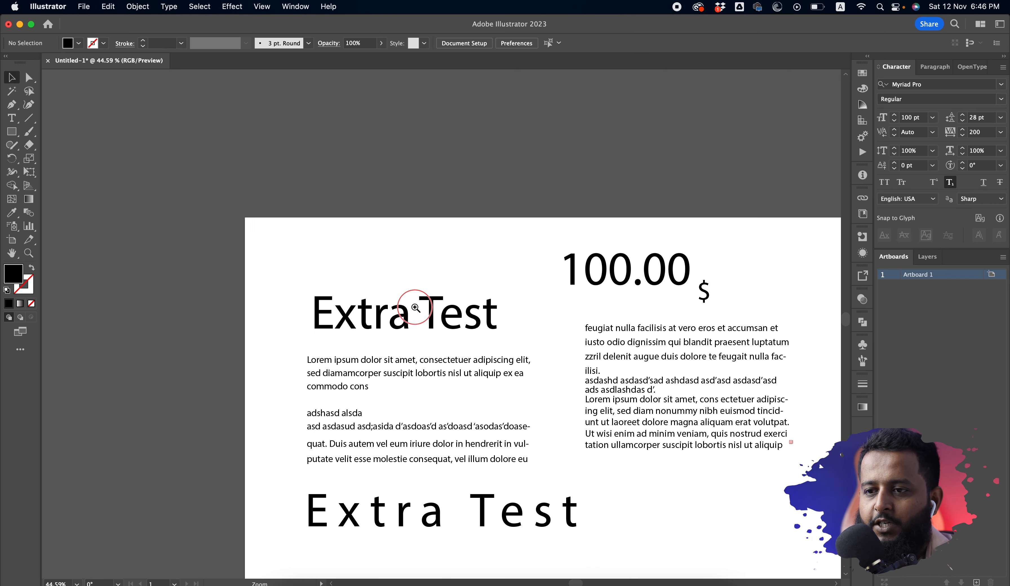
Set the word "Extra" in the upper "Extra Test" heading to Poppins Bold Italic, leaving "Test" in its own font
{"action": "scroll", "coordinate": [414, 328], "scroll_direction": "up", "scroll_amount": 3}
{"action": "key", "text": "t"}
{"action": "double_click", "coordinate": [416, 319]}
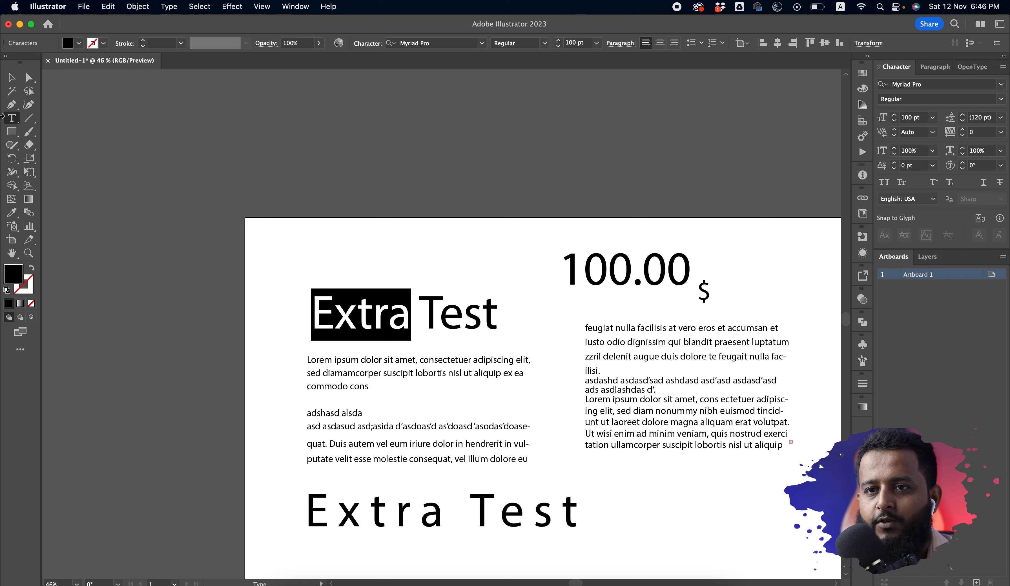
{"action": "left_click_drag", "start_coordinate": [412, 318], "coordinate": [310, 316]}
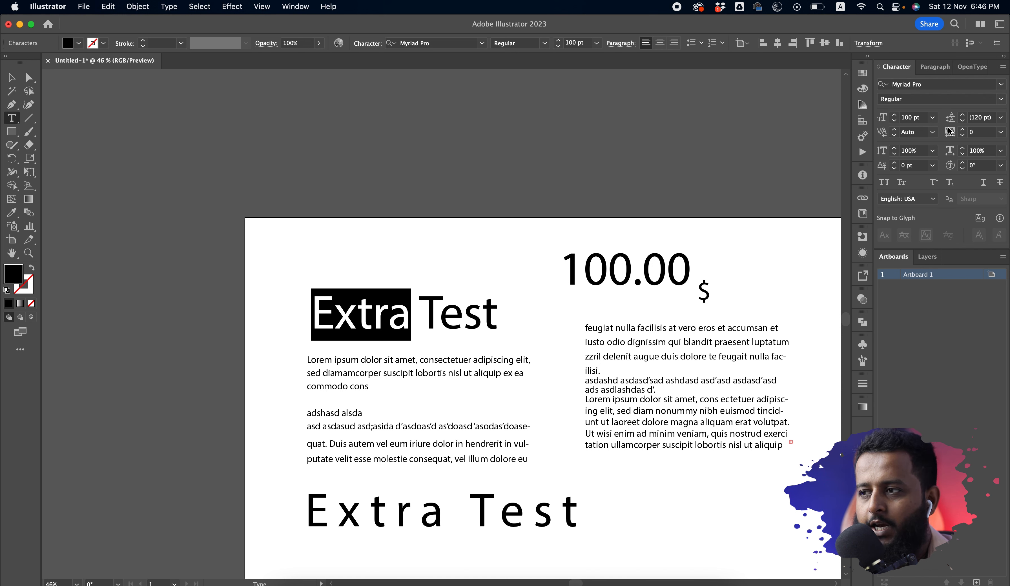
{"action": "left_click", "coordinate": [1001, 100]}
{"action": "left_click", "coordinate": [967, 84]}
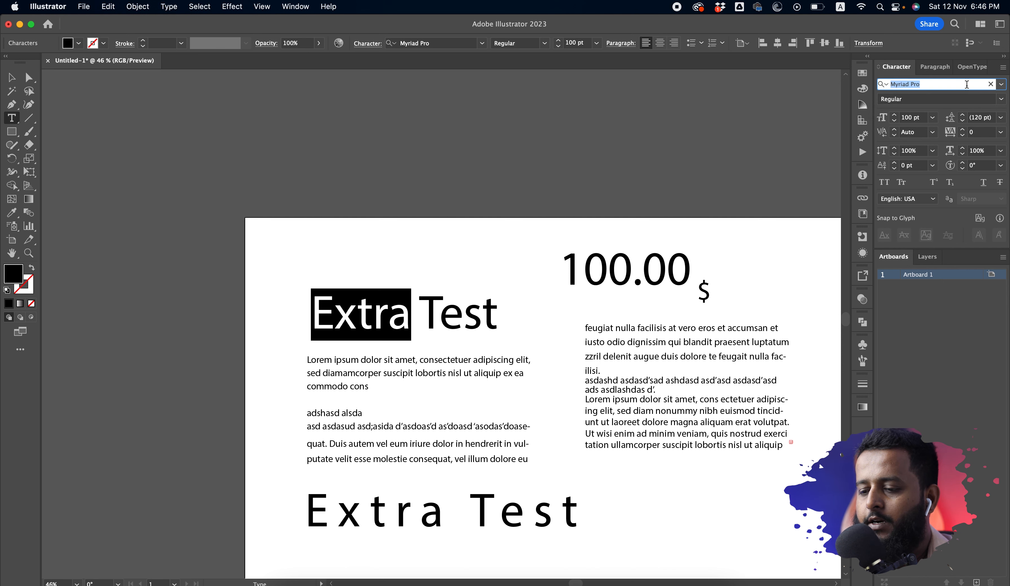
{"action": "type", "text": "popp"}
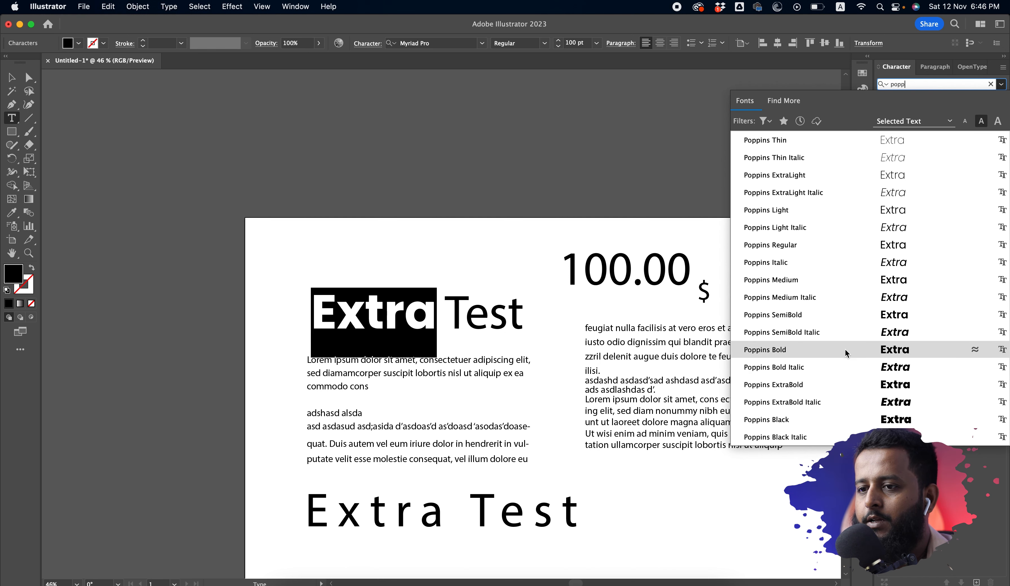
{"action": "left_click", "coordinate": [846, 365]}
{"action": "left_click", "coordinate": [477, 238], "text": "super"}
{"action": "key", "text": "v"}
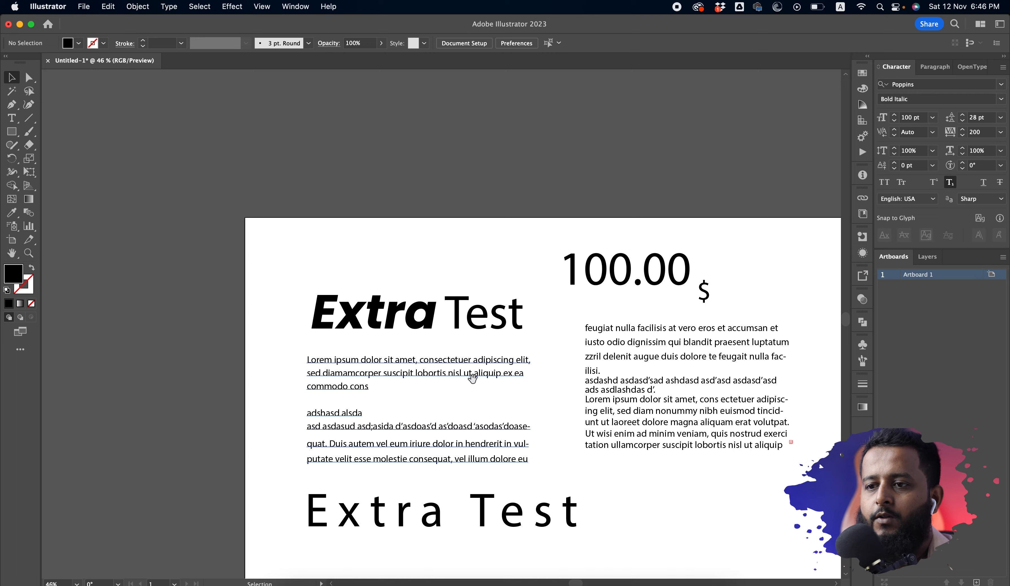
Move the second threaded text box slightly down
{"action": "left_click_drag", "start_coordinate": [435, 386], "coordinate": [326, 262]}
{"action": "left_click", "coordinate": [271, 264]}
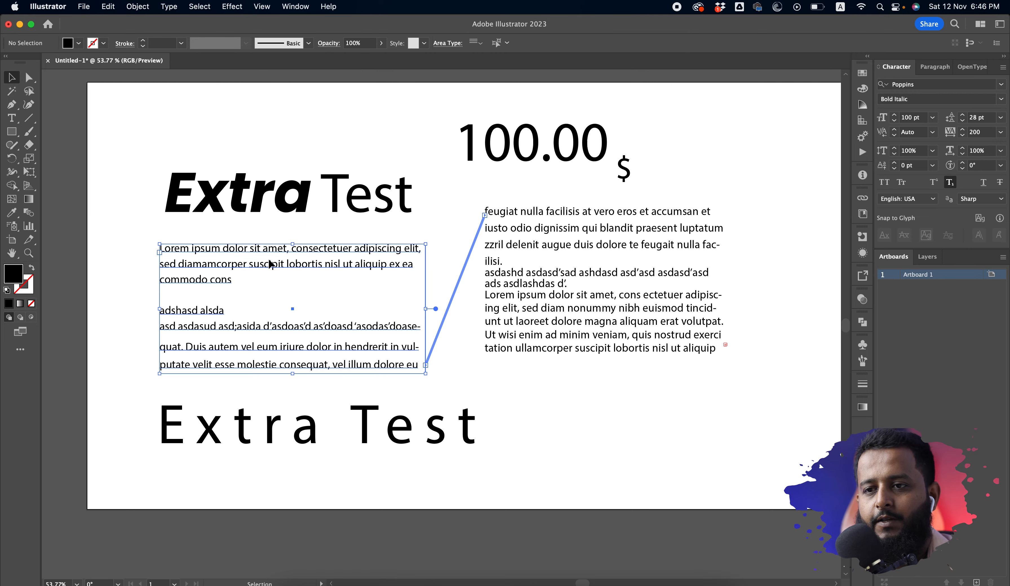
{"action": "left_click_drag", "start_coordinate": [546, 257], "coordinate": [548, 286]}
Preview various fonts from the full font list on the first threaded text box, then close the list without choosing one
{"action": "left_click", "coordinate": [237, 242]}
{"action": "left_click", "coordinate": [255, 264]}
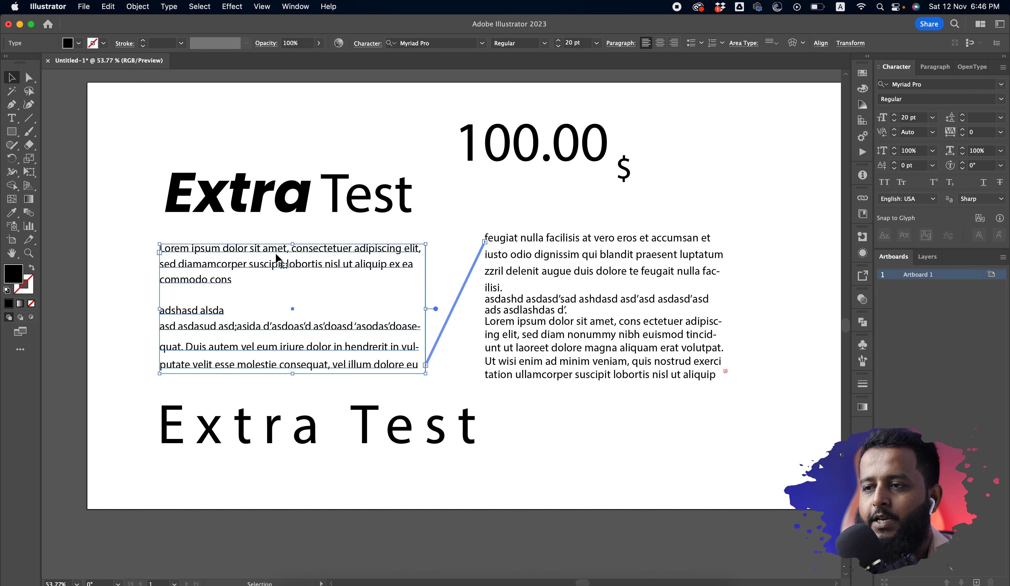
{"action": "left_click", "coordinate": [1001, 86]}
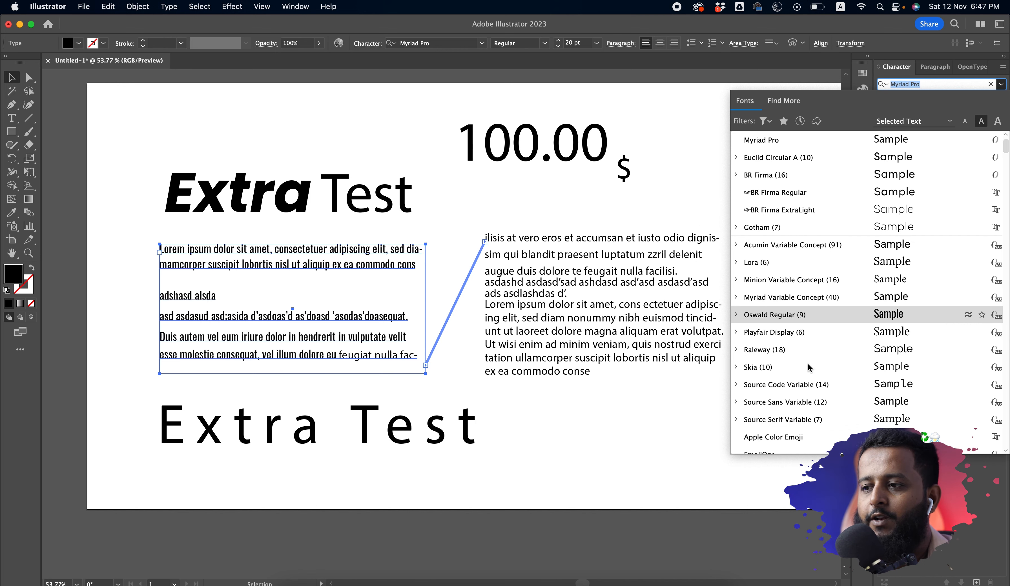
{"action": "scroll", "coordinate": [831, 331], "scroll_direction": "down", "scroll_amount": 6}
{"action": "scroll", "coordinate": [832, 339], "scroll_direction": "down", "scroll_amount": 10}
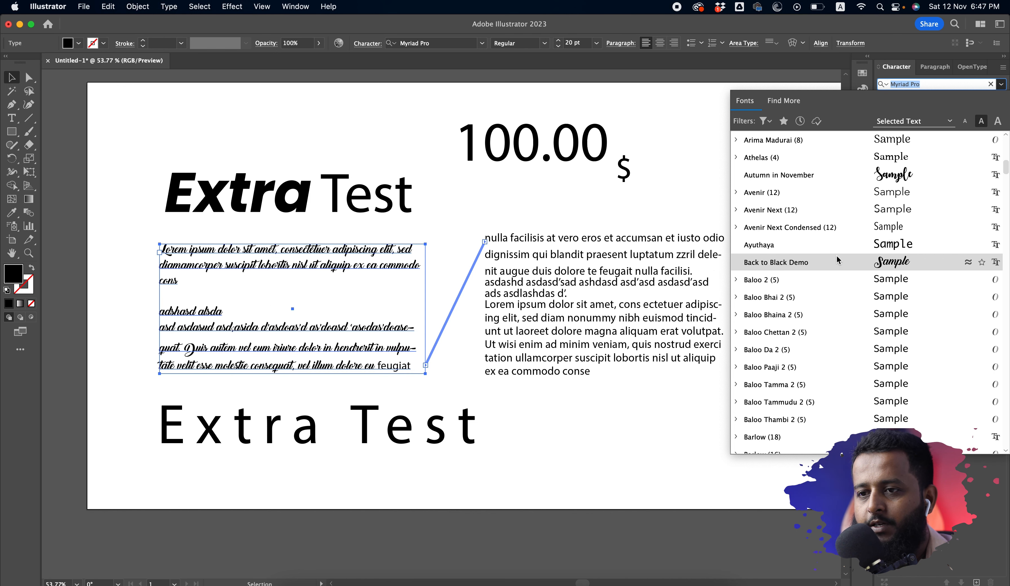
{"action": "scroll", "coordinate": [818, 389], "scroll_direction": "down", "scroll_amount": 15}
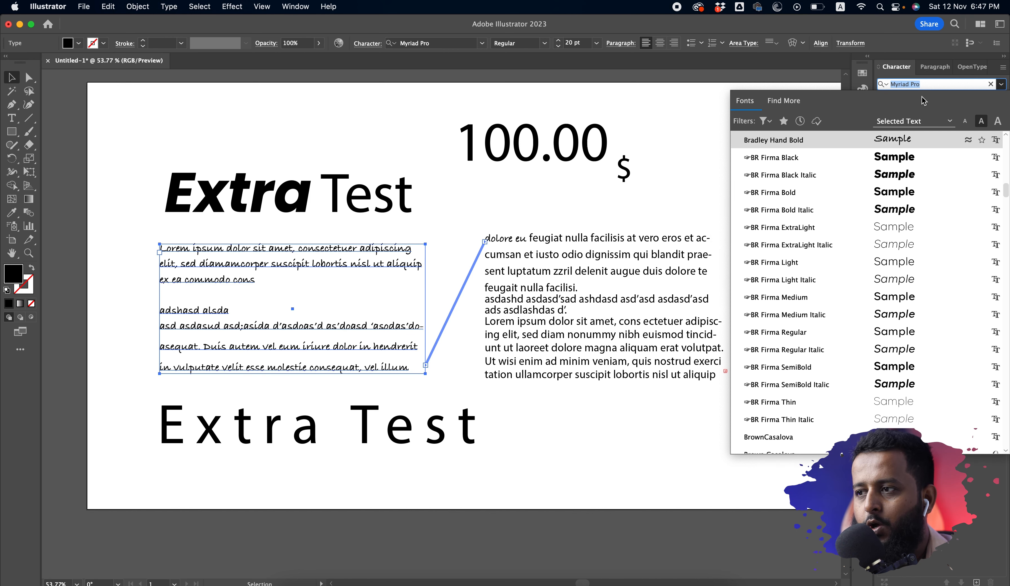
{"action": "key", "text": "Escape"}
Set the first threaded text box's font to Poppins Italic and deselect it
{"action": "type", "text": "popp"}
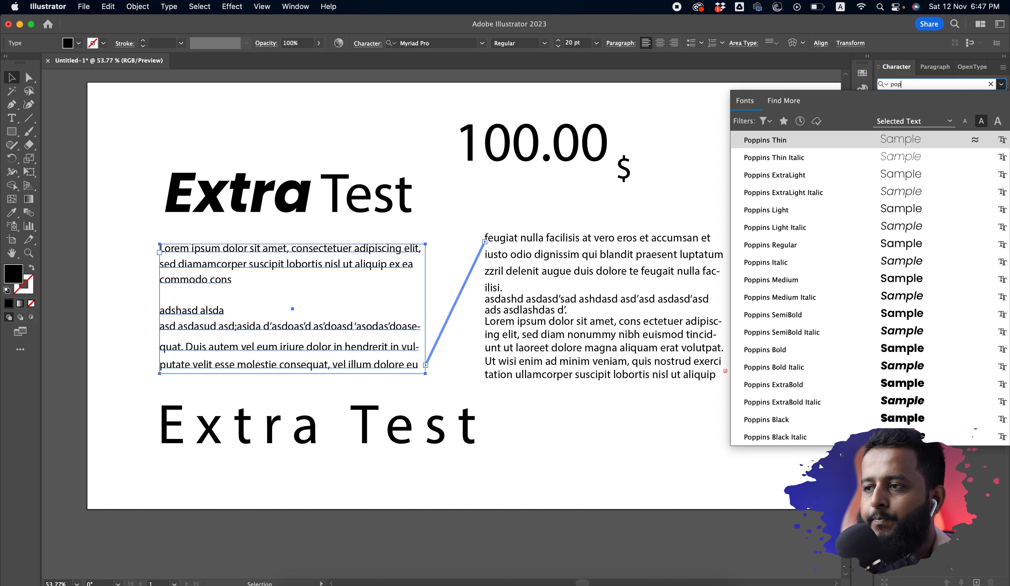
{"action": "left_click", "coordinate": [828, 270]}
{"action": "left_click", "coordinate": [750, 455]}
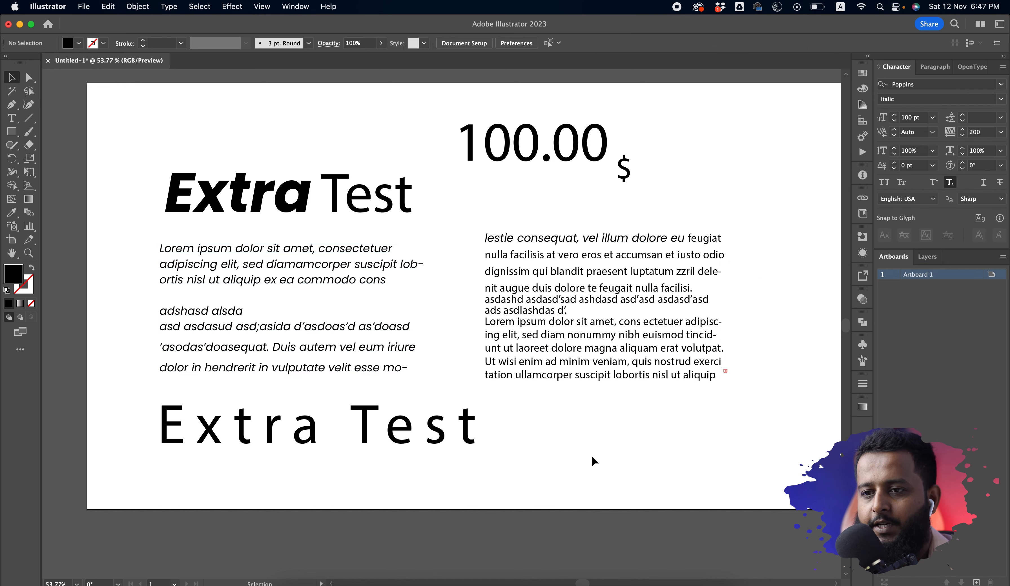
Delete the widely spaced lower "Extra Test" heading and move the "100.00 $" text slightly down and to the right
{"action": "left_click", "coordinate": [212, 270]}
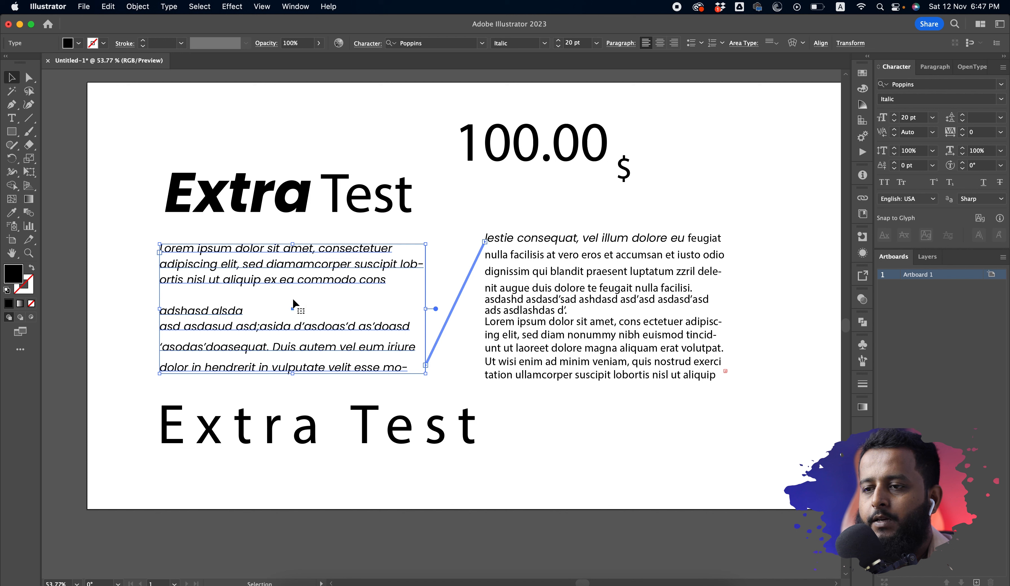
{"action": "left_click", "coordinate": [373, 430]}
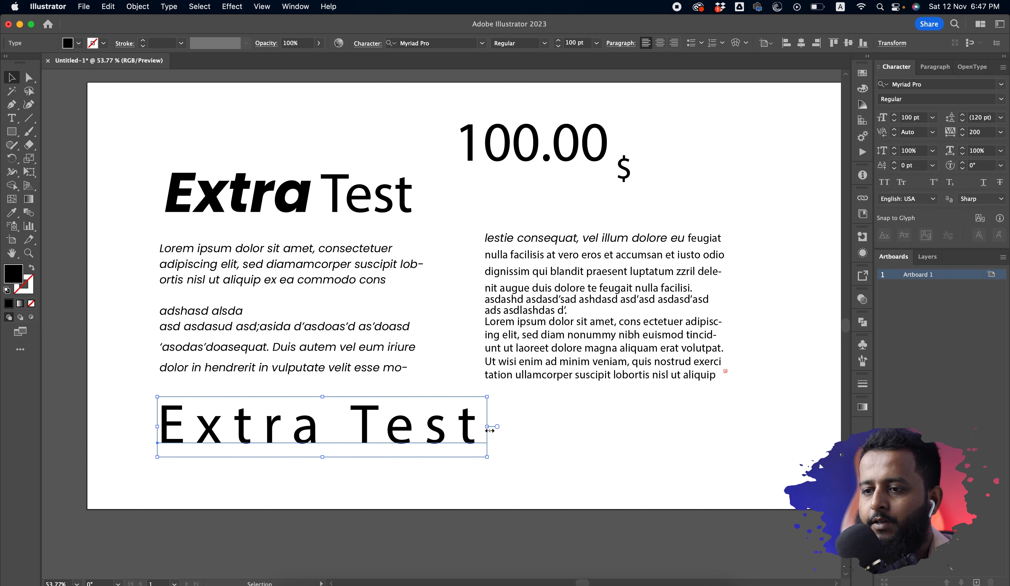
{"action": "key", "text": "Delete"}
{"action": "left_click_drag", "start_coordinate": [508, 161], "coordinate": [546, 189]}
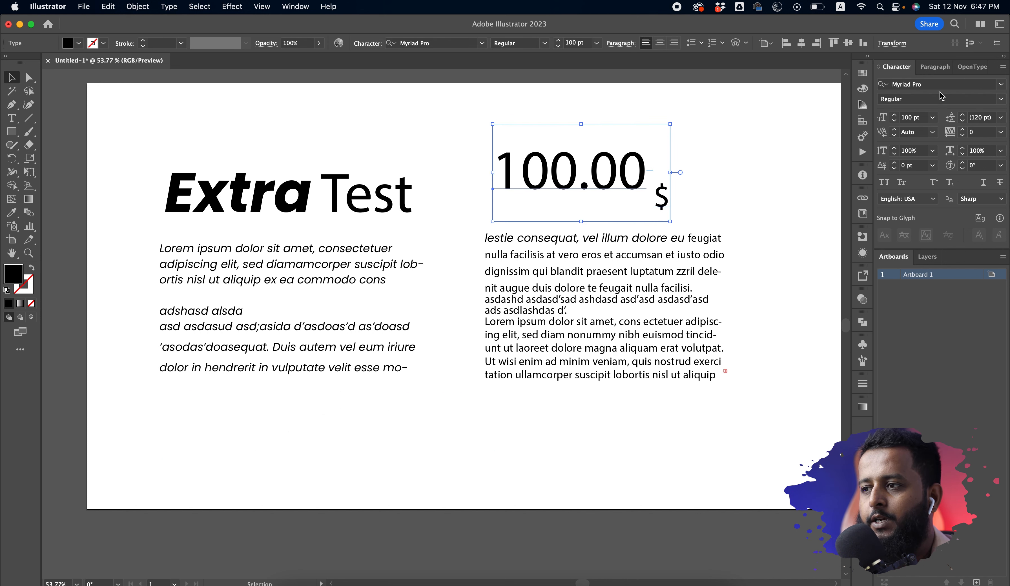
Set the "100.00 $" text to Cabin Bold, then change its font style to Medium Italic
{"action": "left_click", "coordinate": [951, 84]}
{"action": "type", "text": "cabin"}
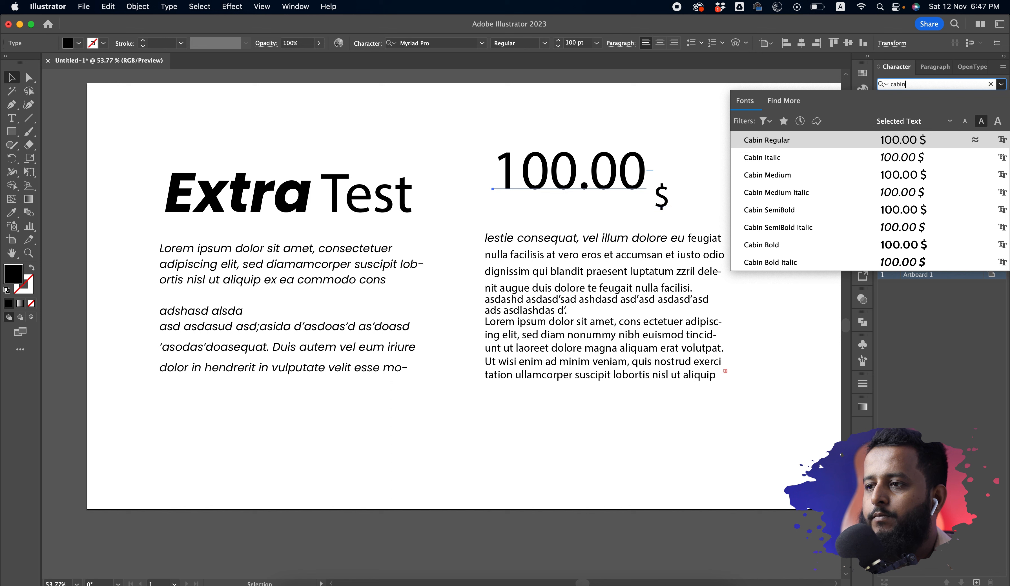
{"action": "left_click", "coordinate": [756, 245]}
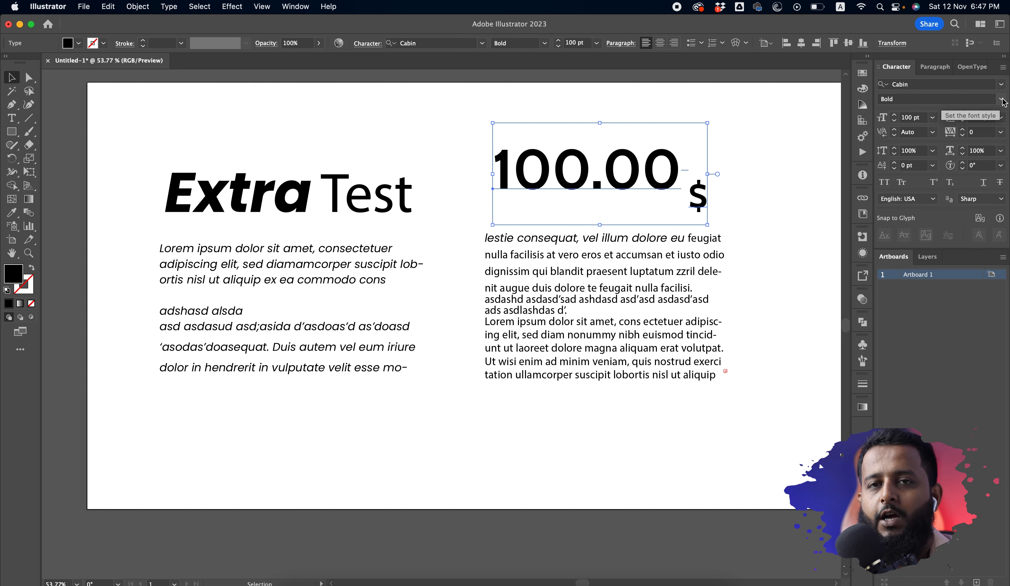
{"action": "left_click", "coordinate": [1002, 100]}
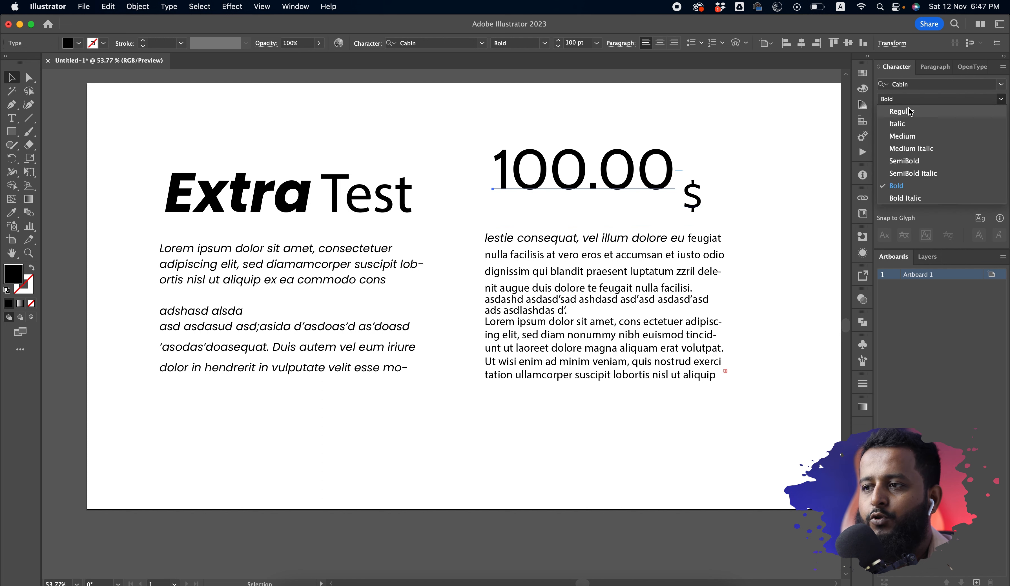
{"action": "left_click", "coordinate": [911, 148]}
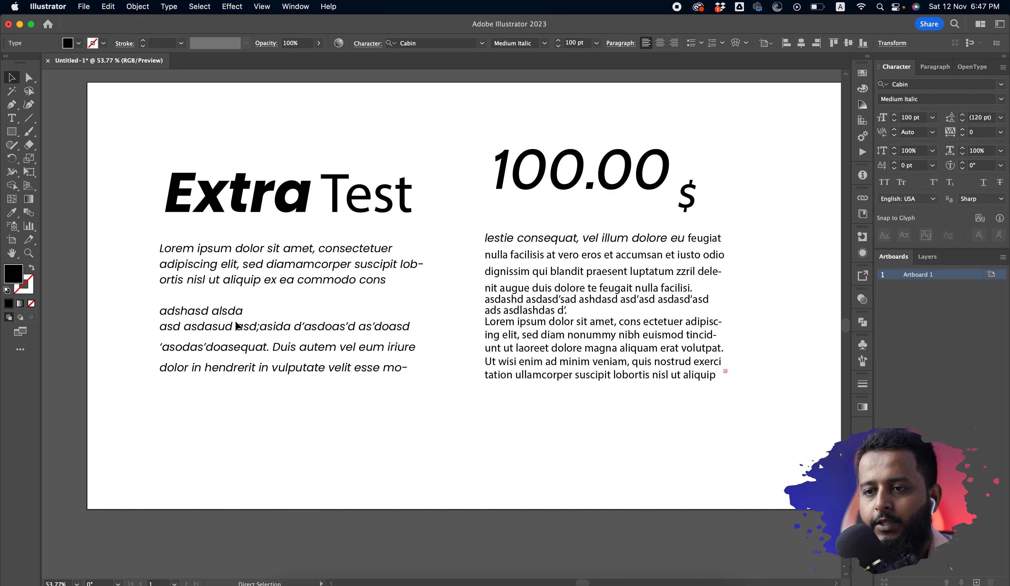
Change the first threaded text box's Poppins font style to Medium and deselect it
{"action": "scroll", "coordinate": [237, 326], "scroll_direction": "up", "scroll_amount": 3}
{"action": "left_click", "coordinate": [307, 377]}
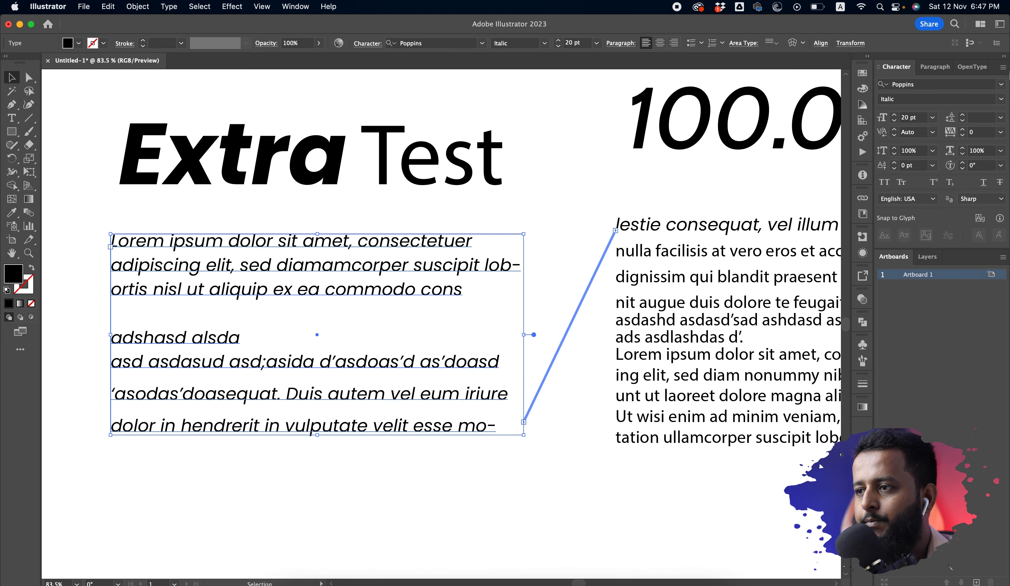
{"action": "left_click", "coordinate": [1004, 104]}
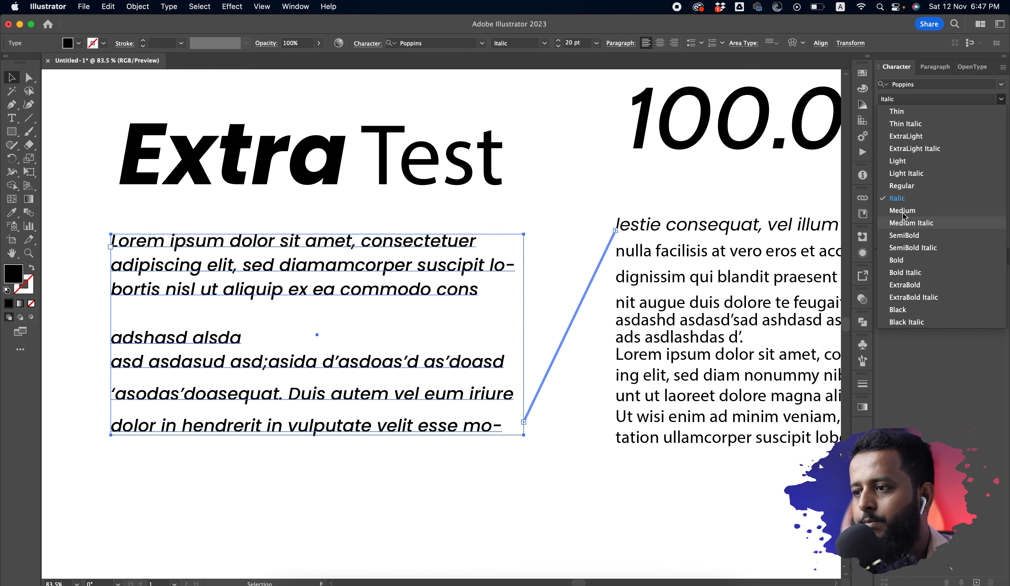
{"action": "key", "text": "Return"}
{"action": "left_click", "coordinate": [435, 480]}
{"action": "scroll", "coordinate": [420, 372], "scroll_direction": "down", "scroll_amount": 2}
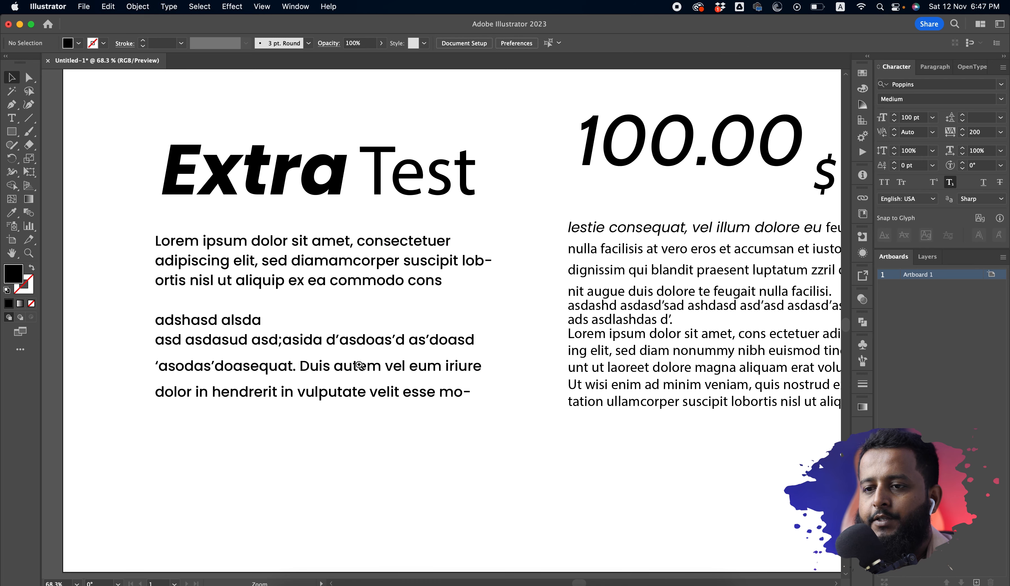
{"action": "left_click_drag", "start_coordinate": [322, 363], "coordinate": [284, 380]}
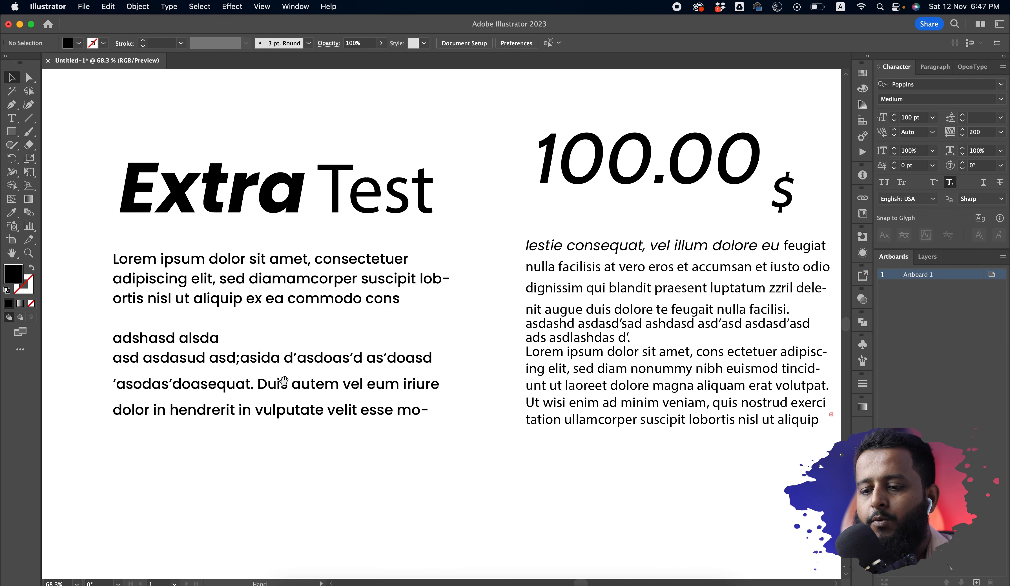
Set only the words "aliquip ex ea commodo" in the first text box to the Bold font style and deselect
{"action": "left_click", "coordinate": [12, 119]}
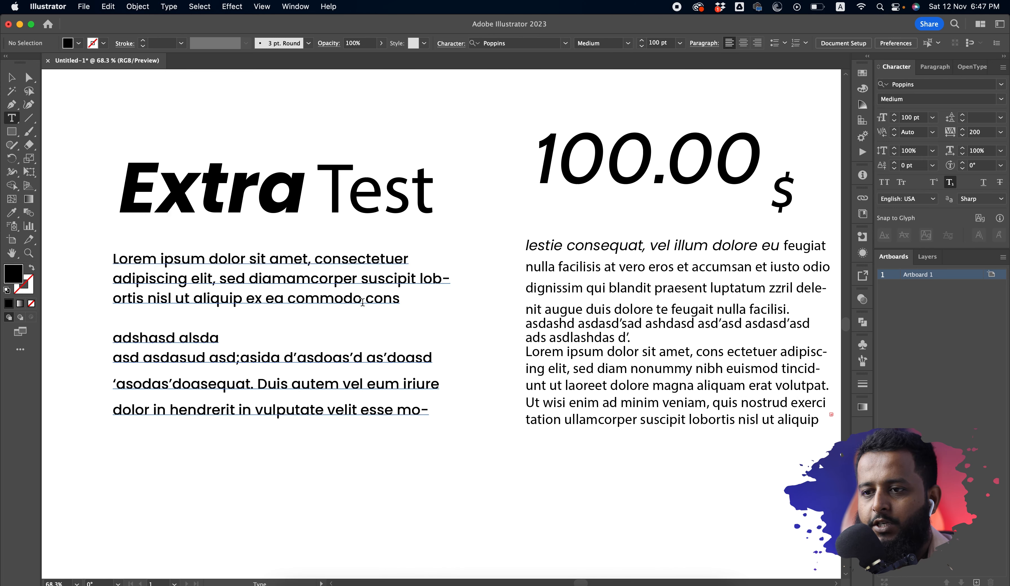
{"action": "left_click_drag", "start_coordinate": [363, 302], "coordinate": [193, 293]}
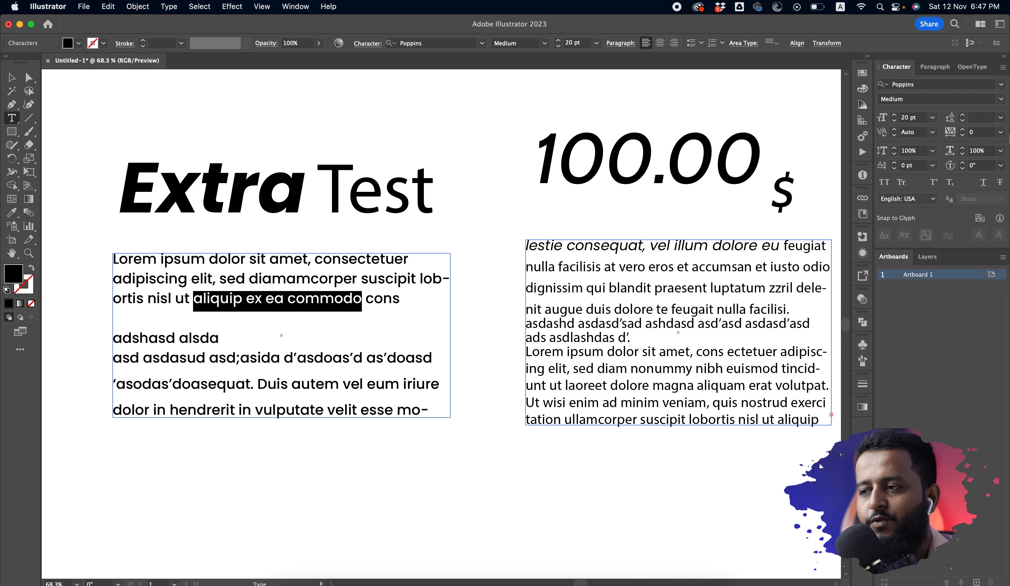
{"action": "left_click", "coordinate": [1002, 100]}
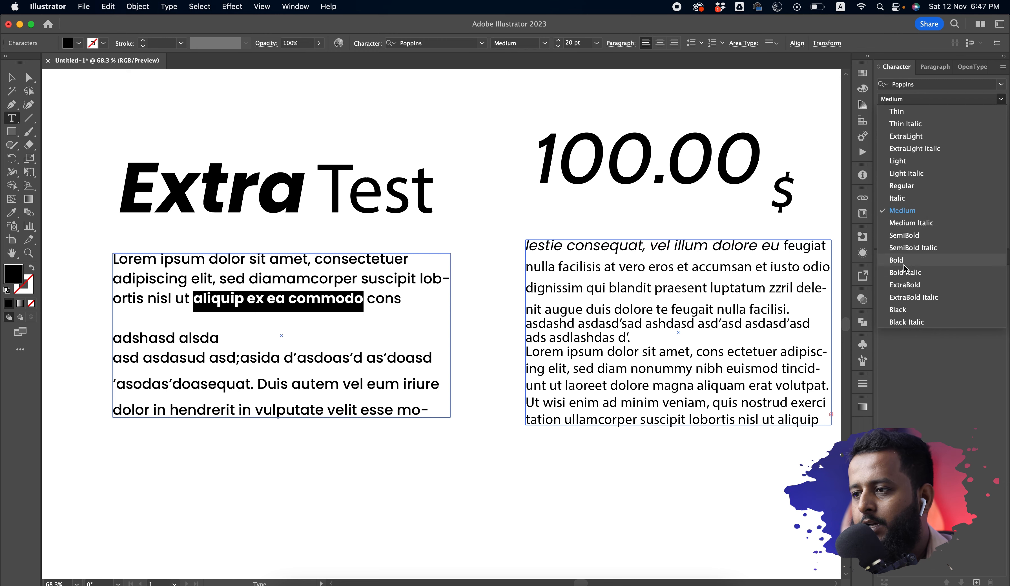
{"action": "left_click", "coordinate": [904, 266]}
{"action": "key", "text": "super+shift+a"}
{"action": "scroll", "coordinate": [334, 360], "scroll_direction": "down", "scroll_amount": 3}
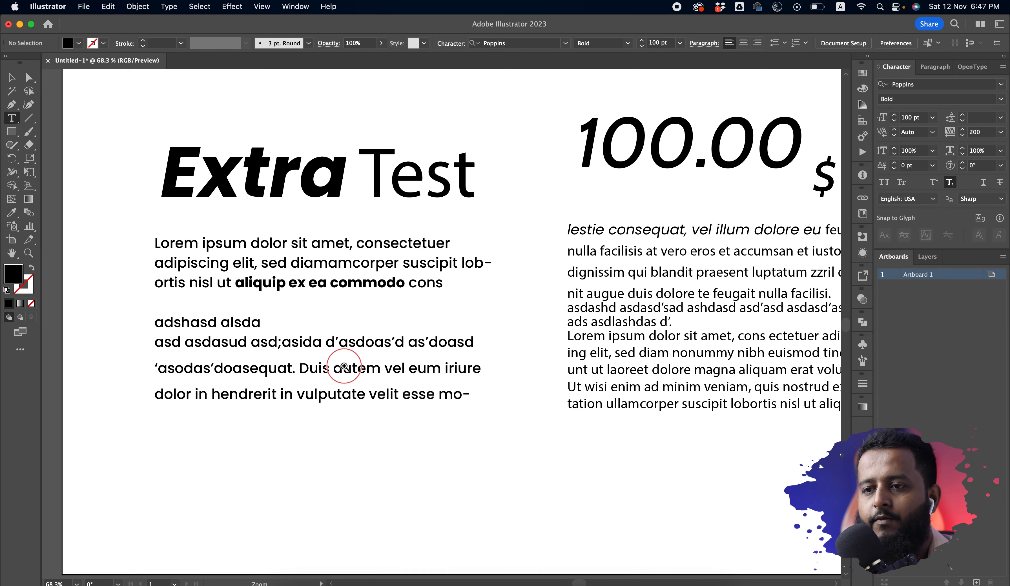
Fill the words "aliquip ex ea commodo" with red f92626 and finish editing the text
{"action": "scroll", "coordinate": [286, 346], "scroll_direction": "up", "scroll_amount": 5}
{"action": "left_click_drag", "start_coordinate": [186, 315], "coordinate": [379, 315]}
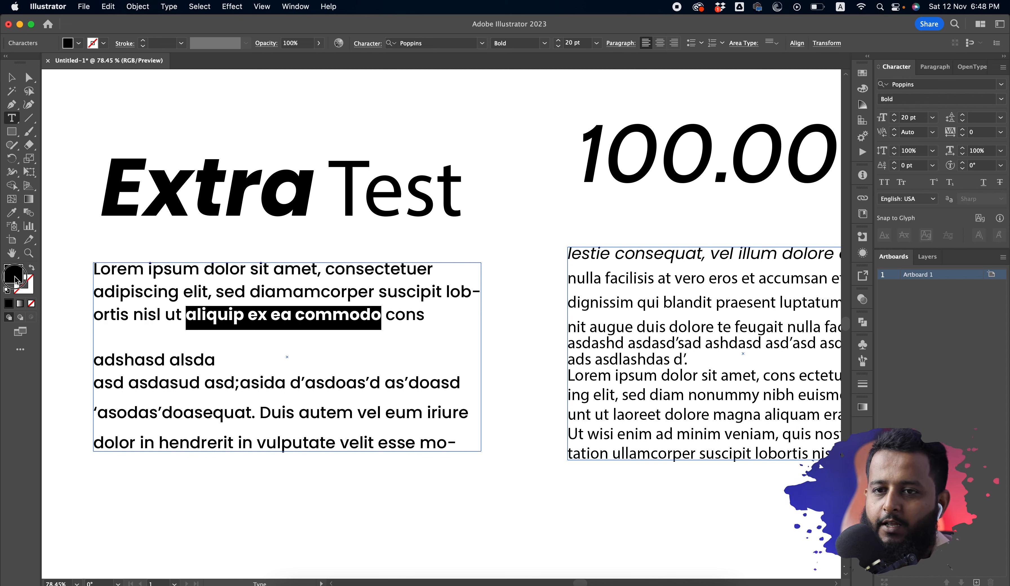
{"action": "double_click", "coordinate": [15, 281]}
{"action": "left_click_drag", "start_coordinate": [606, 182], "coordinate": [614, 175]}
{"action": "left_click", "coordinate": [772, 176]}
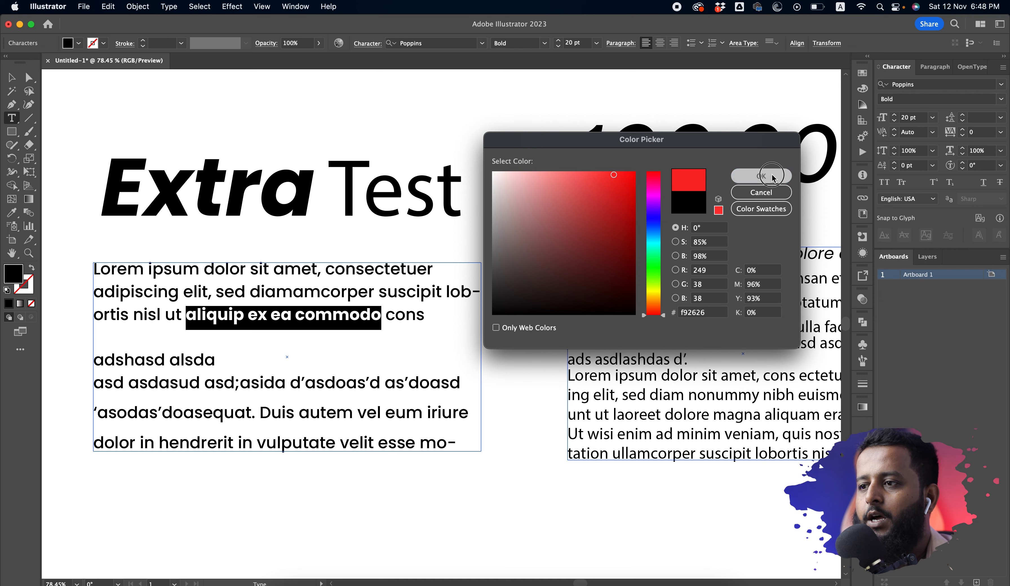
{"action": "key", "text": "Escape"}
{"action": "scroll", "coordinate": [514, 545], "scroll_direction": "down", "scroll_amount": 5}
{"action": "scroll", "coordinate": [379, 248], "scroll_direction": "up", "scroll_amount": 1}
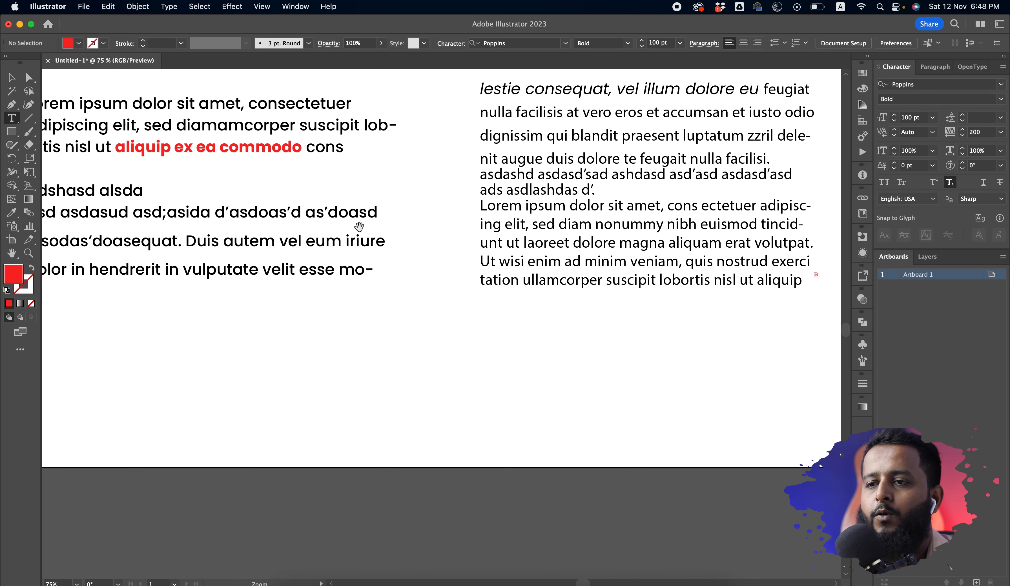
Fill the entire first threaded text box with blue 104fff, including the red bold words, and deselect it
{"action": "key", "text": "v"}
{"action": "scroll", "coordinate": [359, 226], "scroll_direction": "down", "scroll_amount": 3}
{"action": "scroll", "coordinate": [475, 257], "scroll_direction": "up", "scroll_amount": 2}
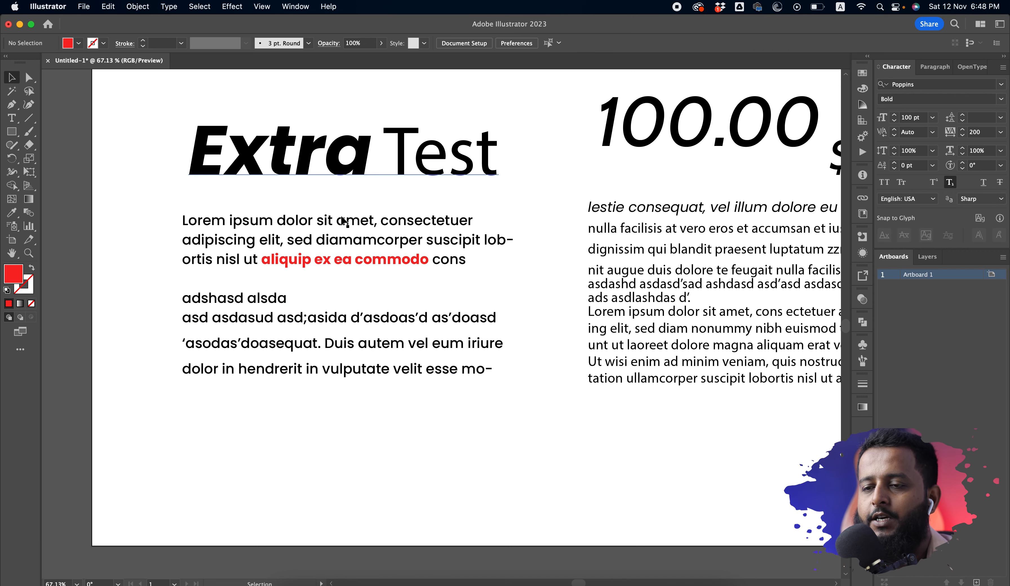
{"action": "scroll", "coordinate": [289, 217], "scroll_direction": "up", "scroll_amount": 2}
{"action": "left_click", "coordinate": [307, 252]}
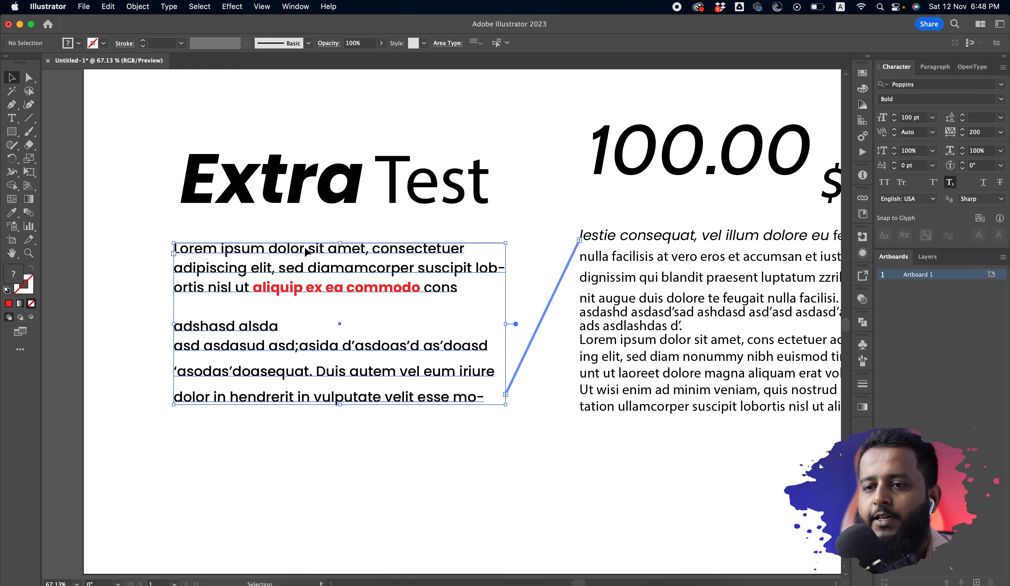
{"action": "double_click", "coordinate": [13, 281]}
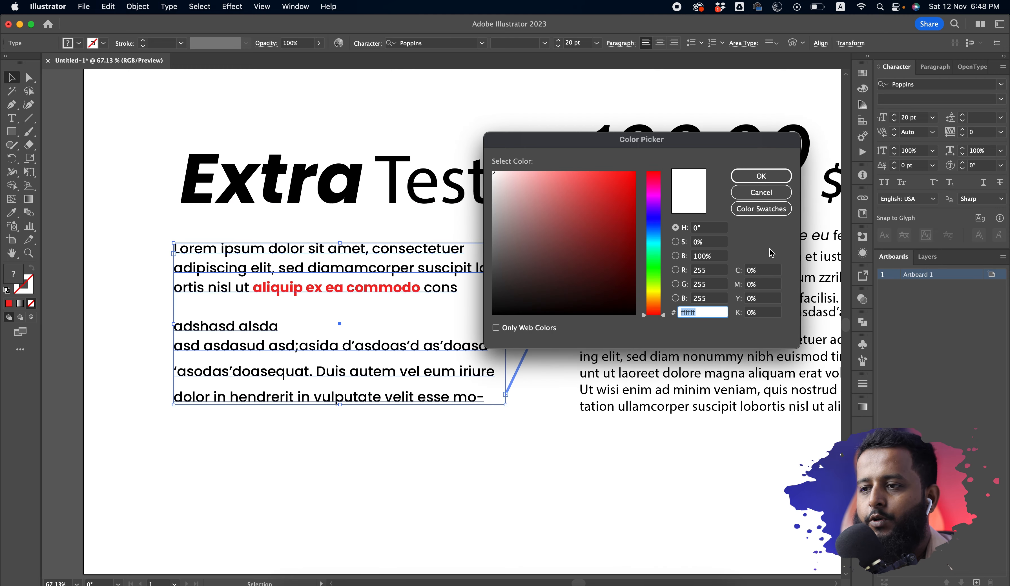
{"action": "left_click", "coordinate": [656, 226]}
{"action": "left_click_drag", "start_coordinate": [626, 187], "coordinate": [626, 172]}
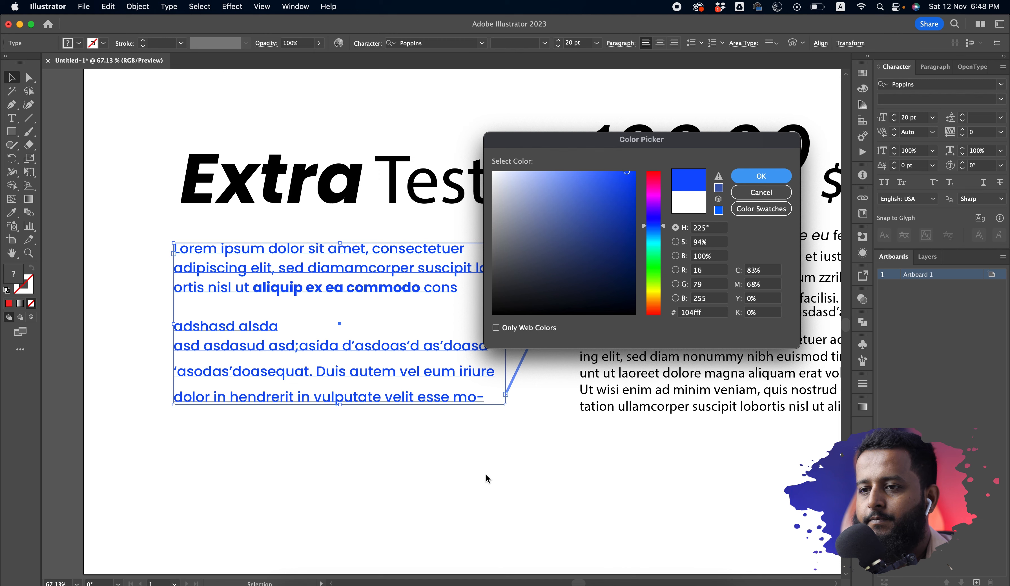
{"action": "key", "text": "Return"}
{"action": "left_click_drag", "start_coordinate": [480, 562], "coordinate": [498, 333]}
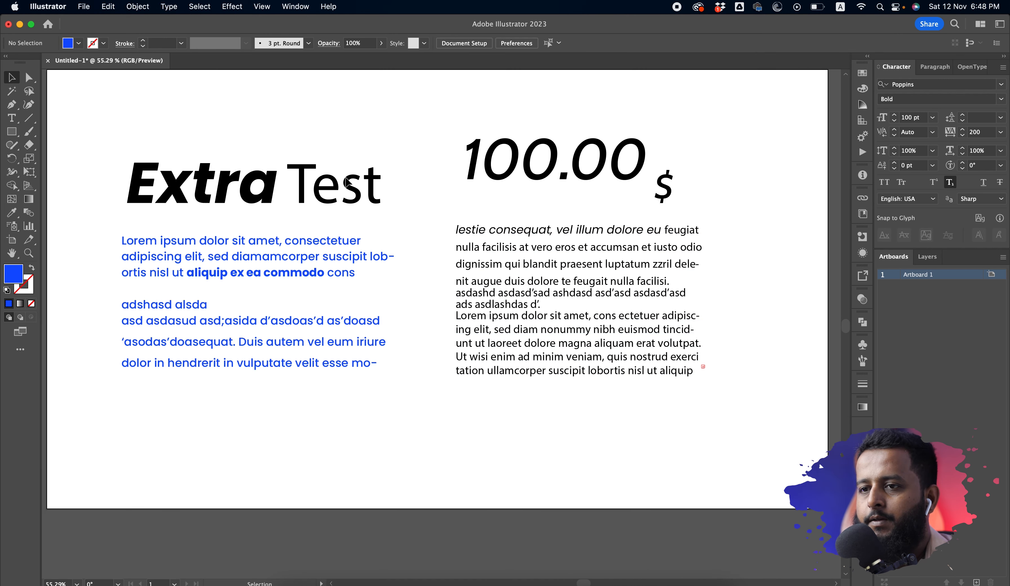
{"action": "left_click_drag", "start_coordinate": [256, 155], "coordinate": [669, 420]}
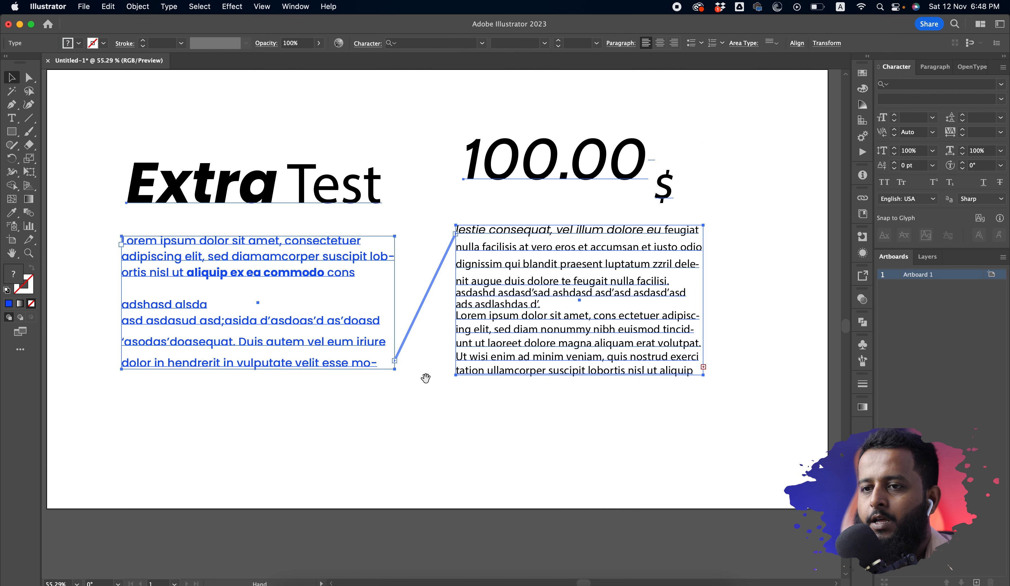
{"action": "mouse_move", "coordinate": [380, 312]}
{"action": "left_mouse_down"}
{"action": "mouse_move", "coordinate": [338, 359]}
{"action": "mouse_move", "coordinate": [380, 318]}
{"action": "left_mouse_up"}
{"action": "left_click", "coordinate": [445, 477]}
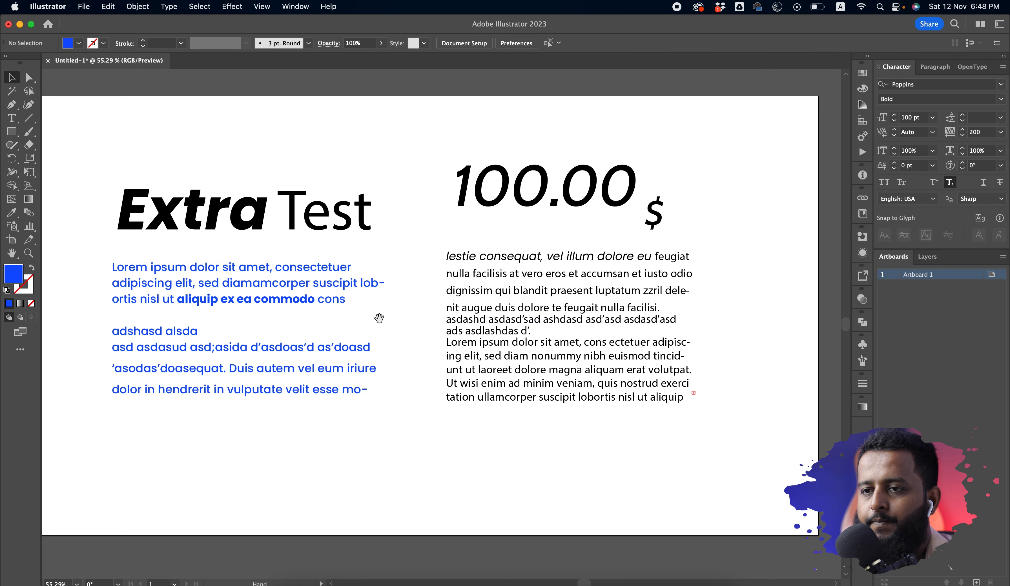
Add point text "DUNK" on the blue cookie poster and place it centered above the cookie
{"action": "left_click_drag", "start_coordinate": [582, 326], "coordinate": [284, 335]}
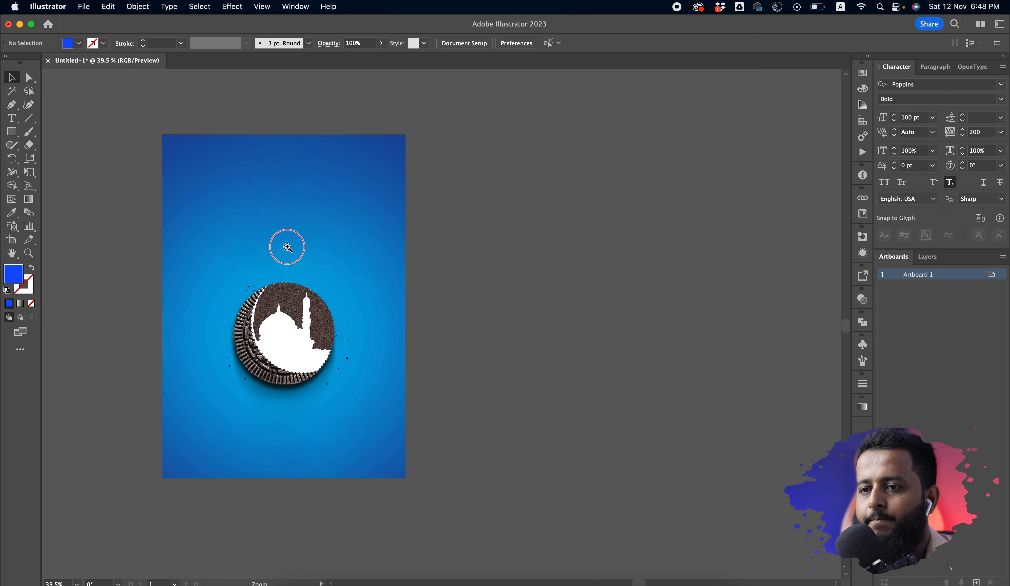
{"action": "left_click_drag", "start_coordinate": [288, 247], "coordinate": [378, 331]}
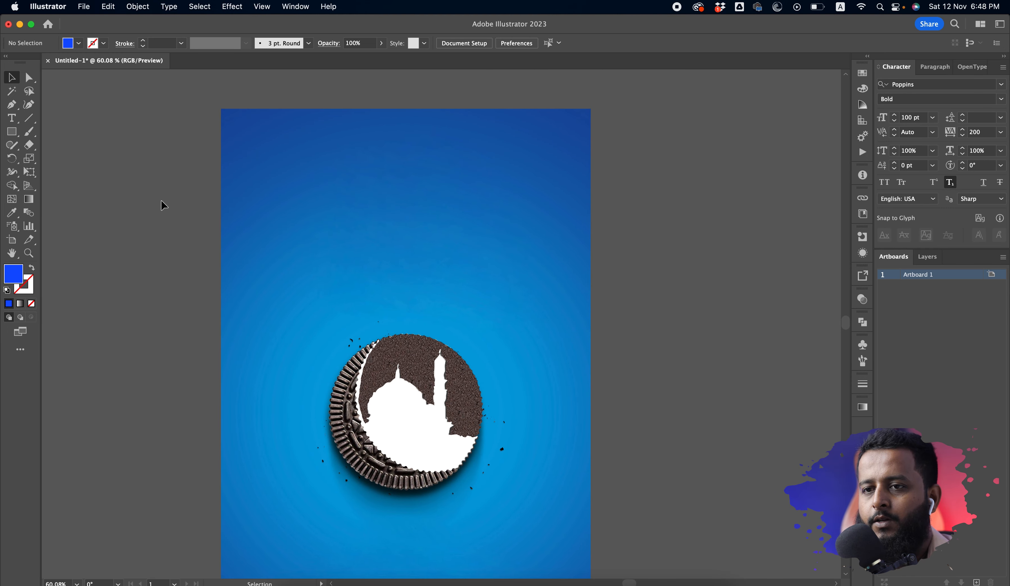
{"action": "left_click", "coordinate": [14, 120]}
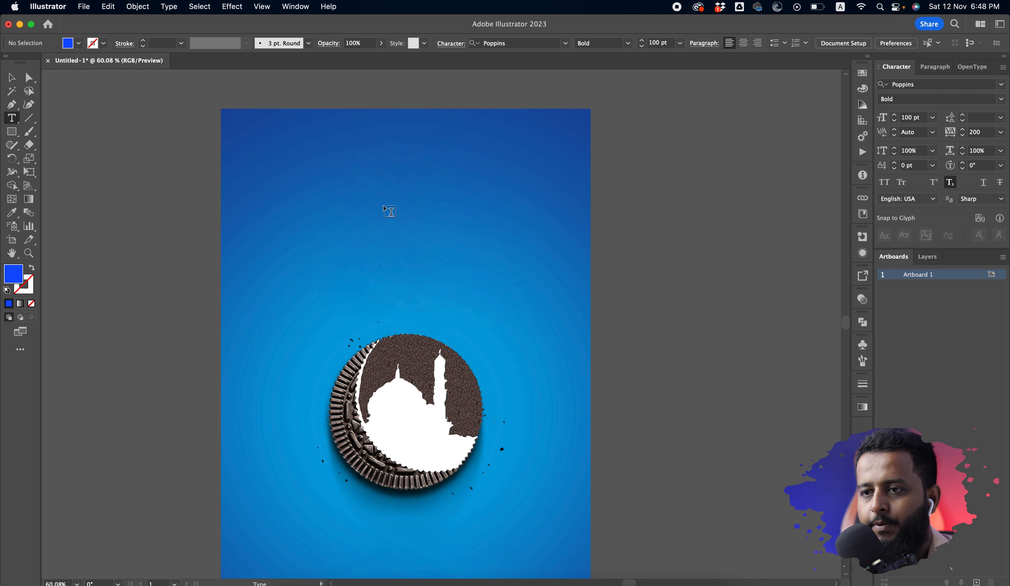
{"action": "left_click", "coordinate": [357, 212]}
{"action": "type", "text": "DUNK"}
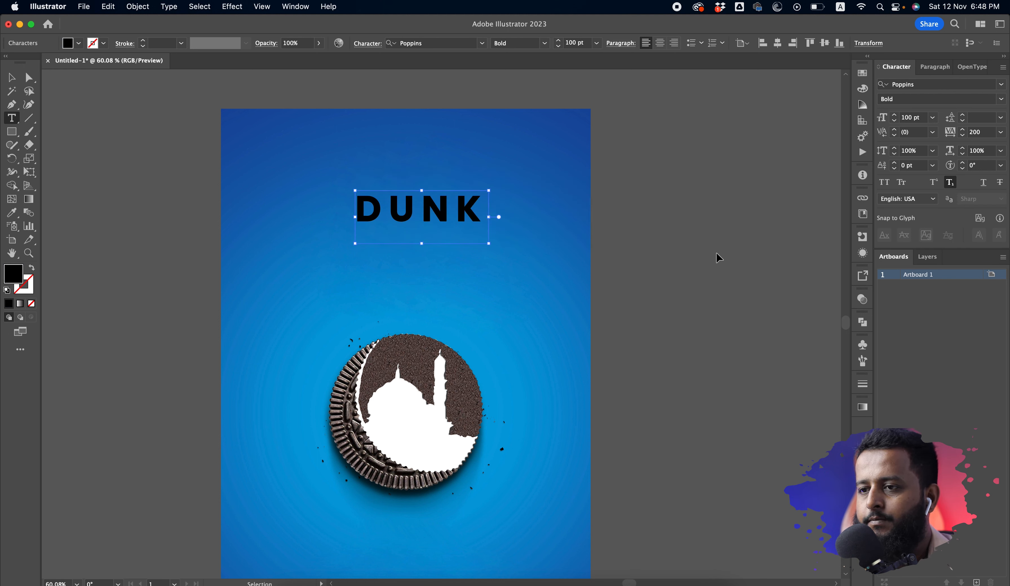
{"action": "key", "text": "Escape"}
{"action": "left_click_drag", "start_coordinate": [462, 201], "coordinate": [442, 200]}
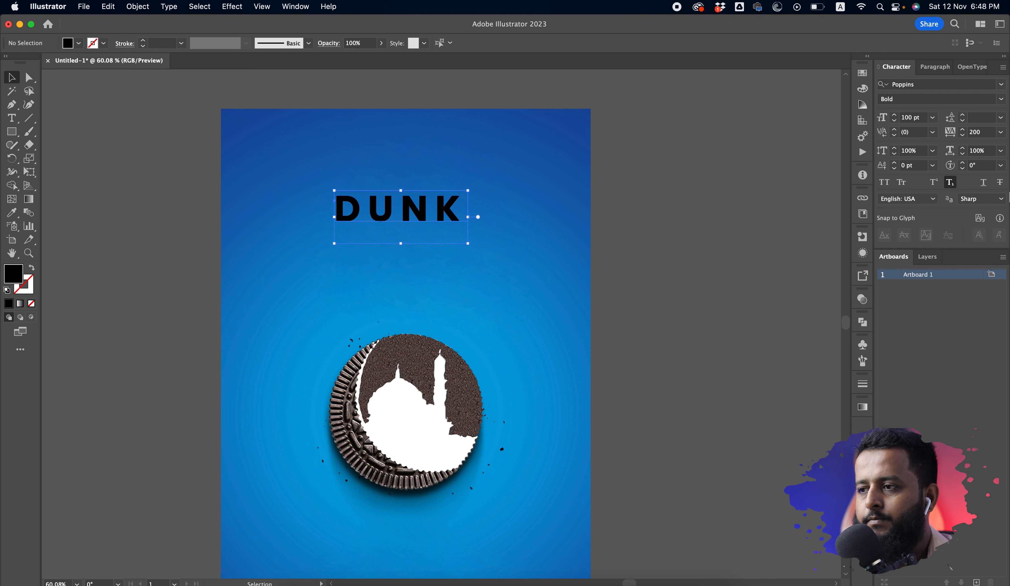
Set the "DUNK" text's Poppins font style to Medium and turn on All Caps
{"action": "left_click", "coordinate": [942, 87]}
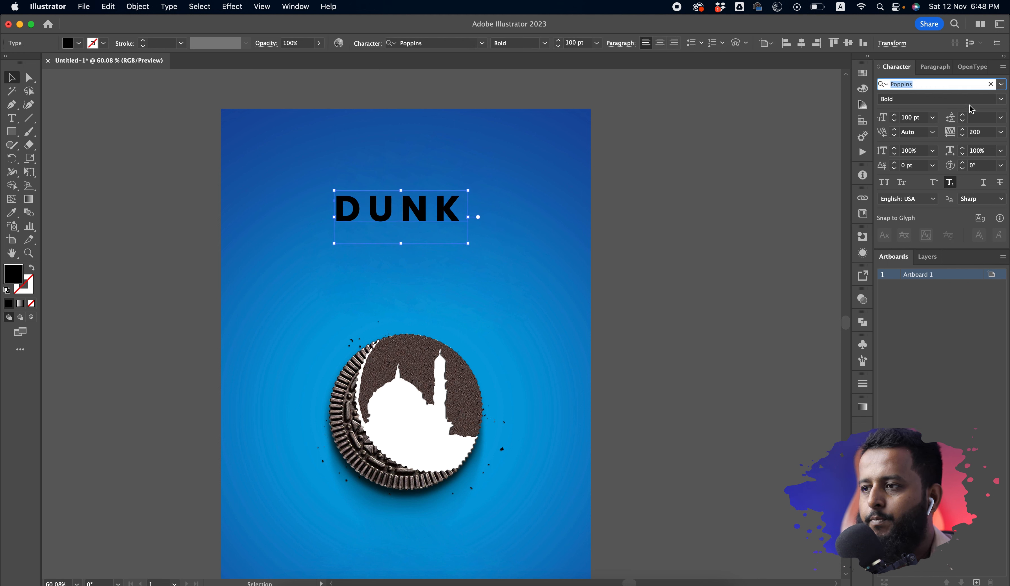
{"action": "left_click", "coordinate": [997, 101]}
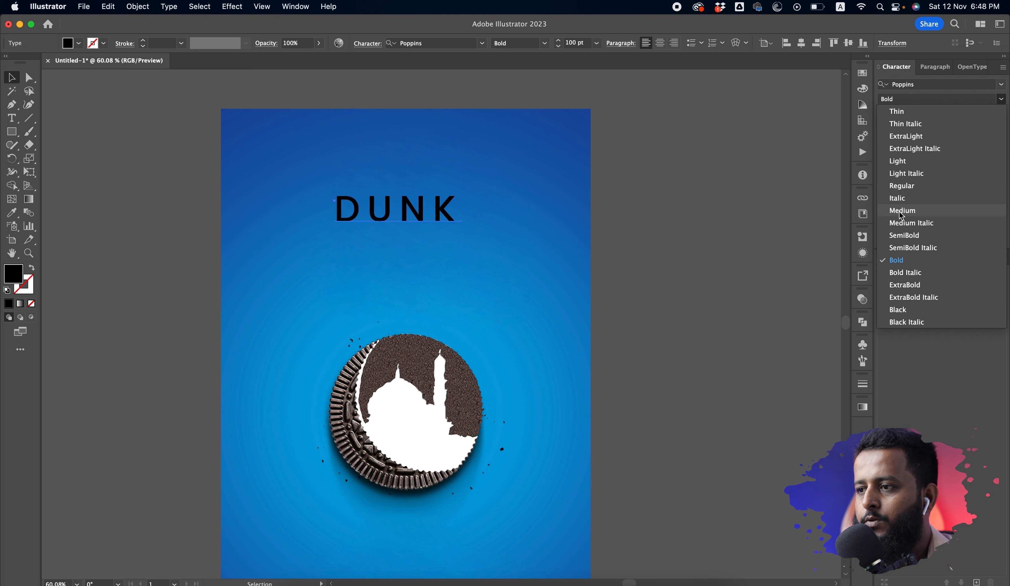
{"action": "left_click", "coordinate": [902, 211]}
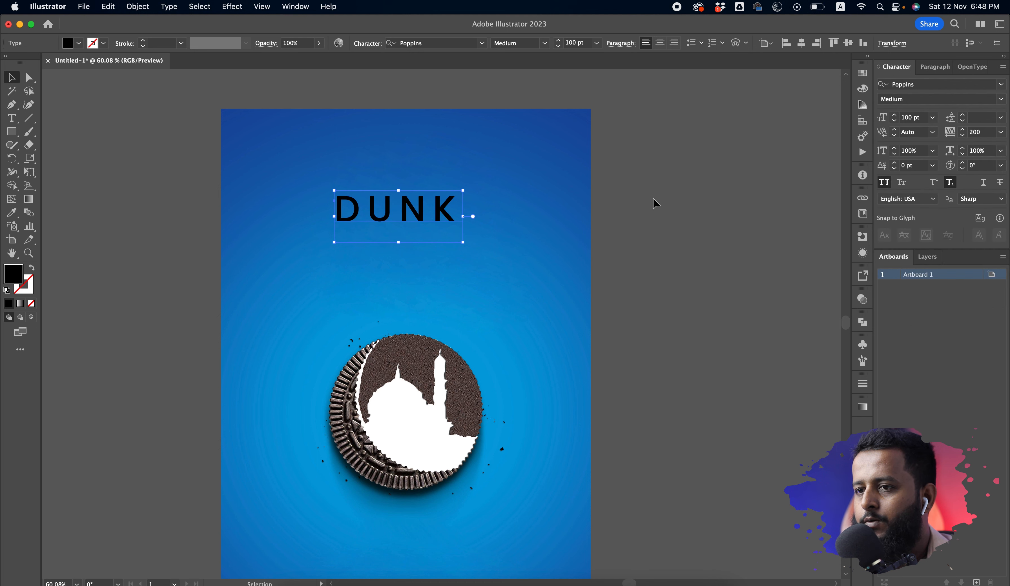
Retype the letters after the "D" as "Unk" with All Caps active and finish editing the text
{"action": "double_click", "coordinate": [353, 207]}
{"action": "left_click_drag", "start_coordinate": [365, 209], "coordinate": [638, 237]}
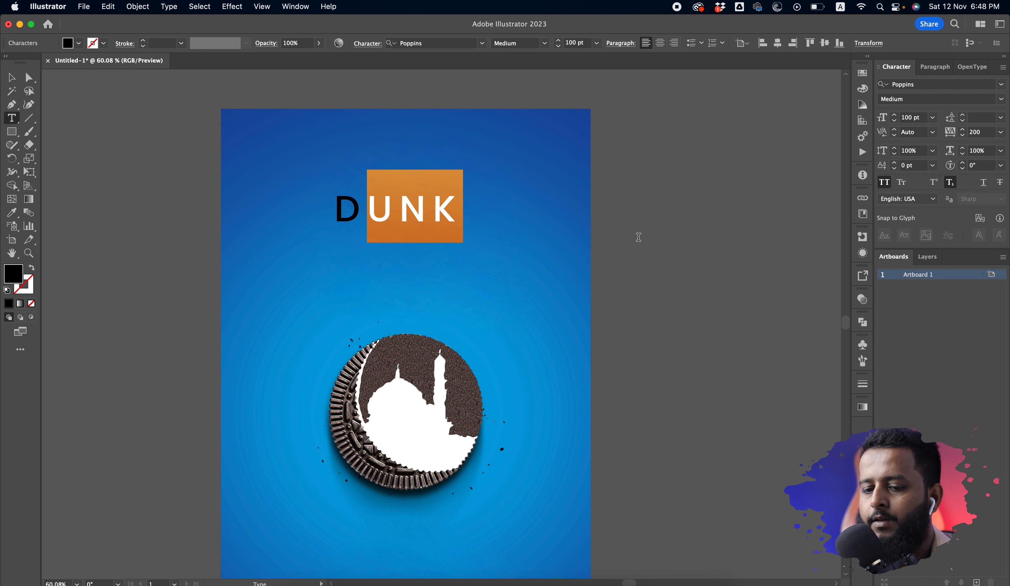
{"action": "type", "text": "UN"}
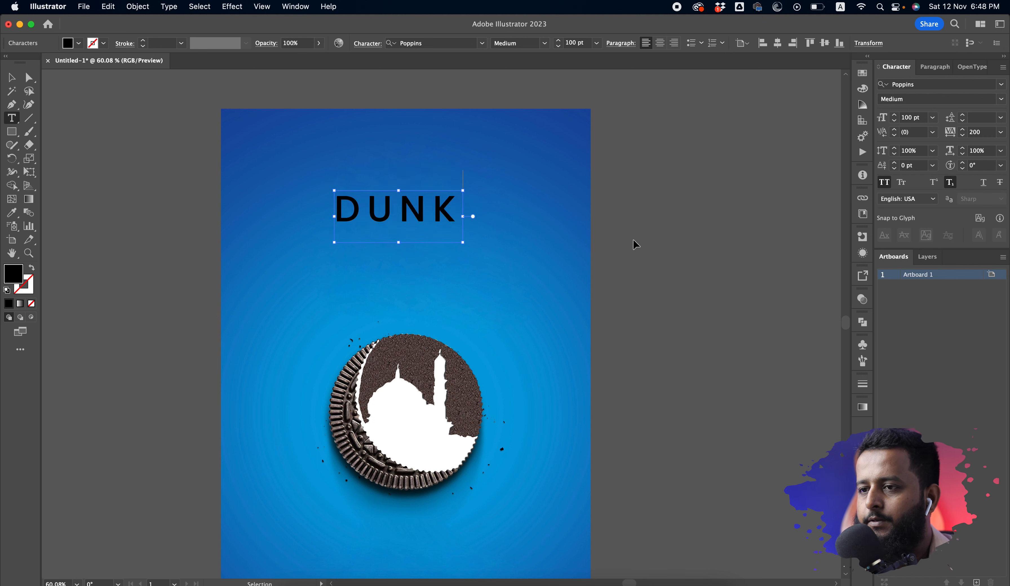
{"action": "key", "text": "Escape"}
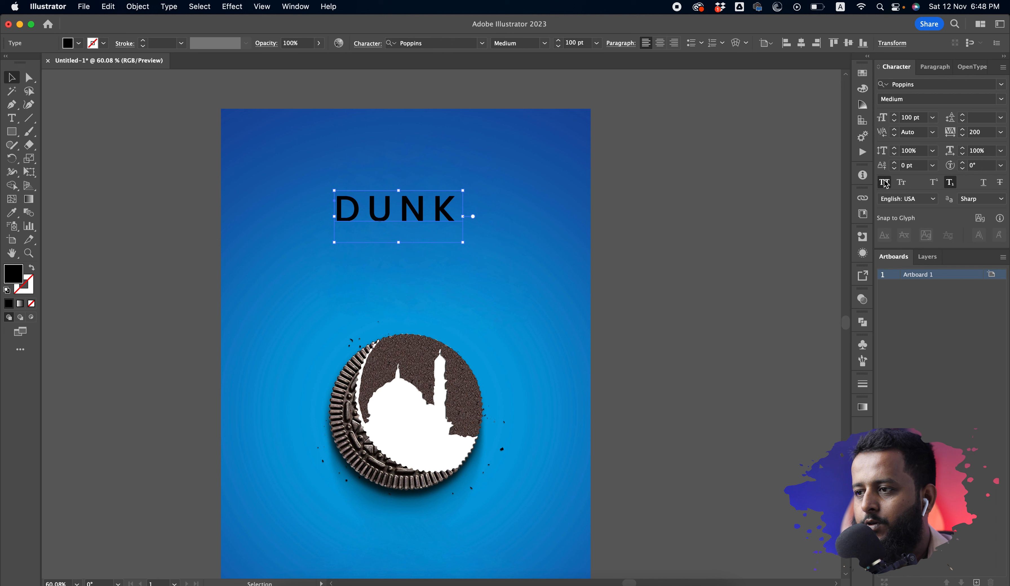
Turn off All Caps and replace the capital "U" with a lowercase "u" so the word reads "Dunk"
{"action": "left_click", "coordinate": [884, 182]}
{"action": "double_click", "coordinate": [387, 206]}
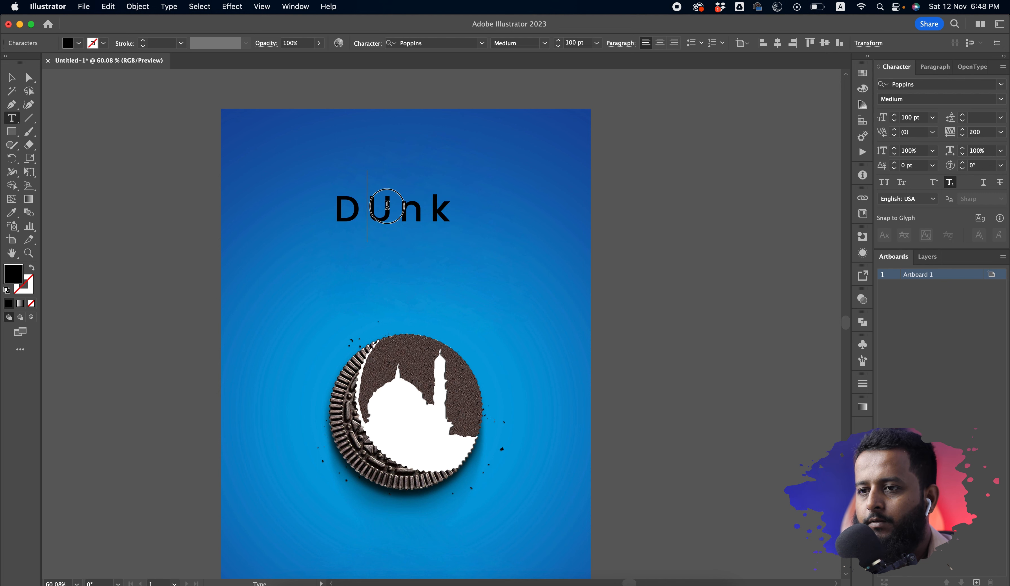
{"action": "double_click", "coordinate": [388, 205]}
{"action": "left_click_drag", "start_coordinate": [390, 210], "coordinate": [388, 211]}
{"action": "type", "text": "u"}
{"action": "key", "text": "Escape"}
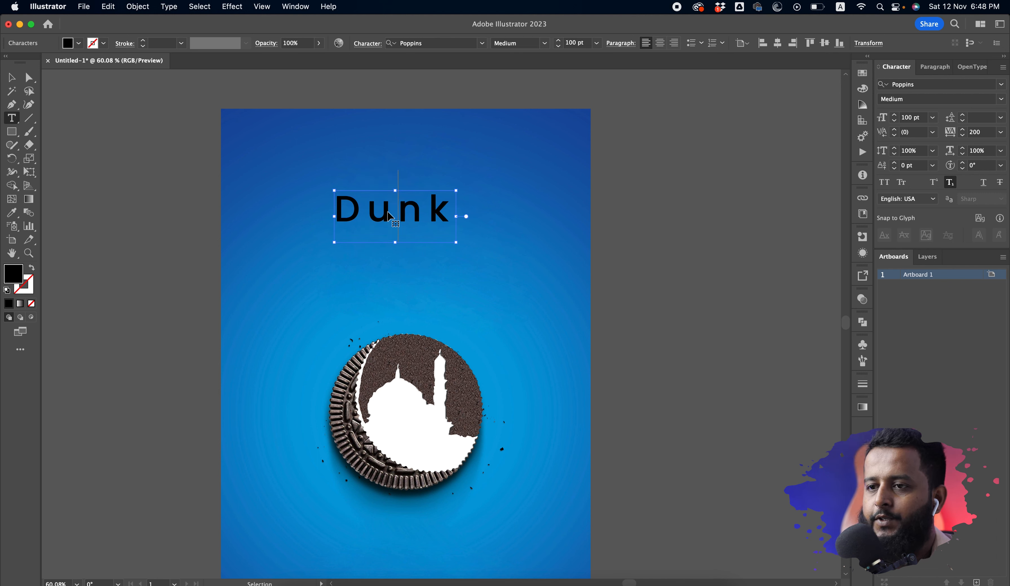
{"action": "key", "text": "v"}
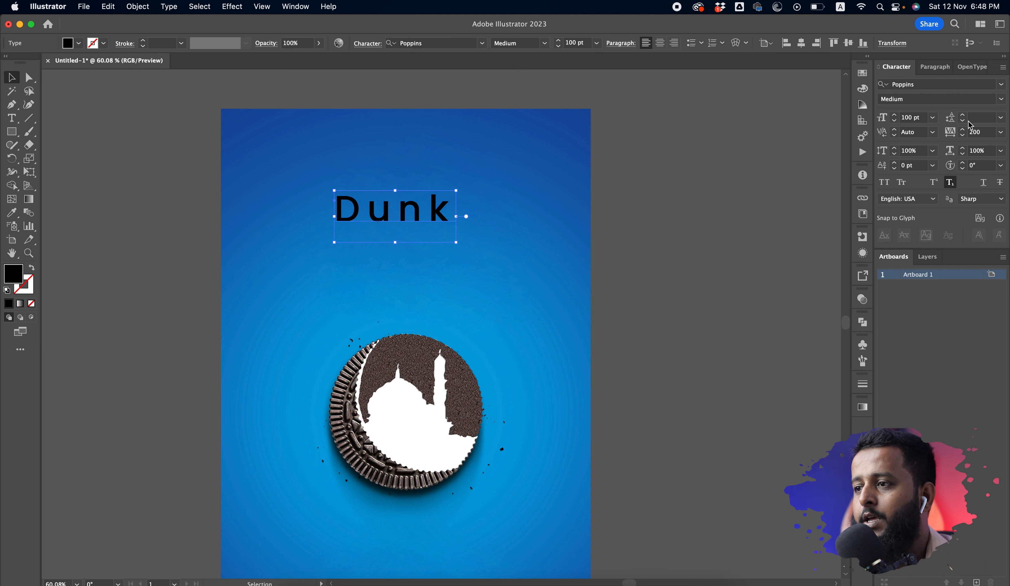
Set the tracking of "Dunk" to 0 and scale the word up proportionally to about 171 pt
{"action": "left_click", "coordinate": [990, 132]}
{"action": "type", "text": "0"}
{"action": "key", "text": "Return"}
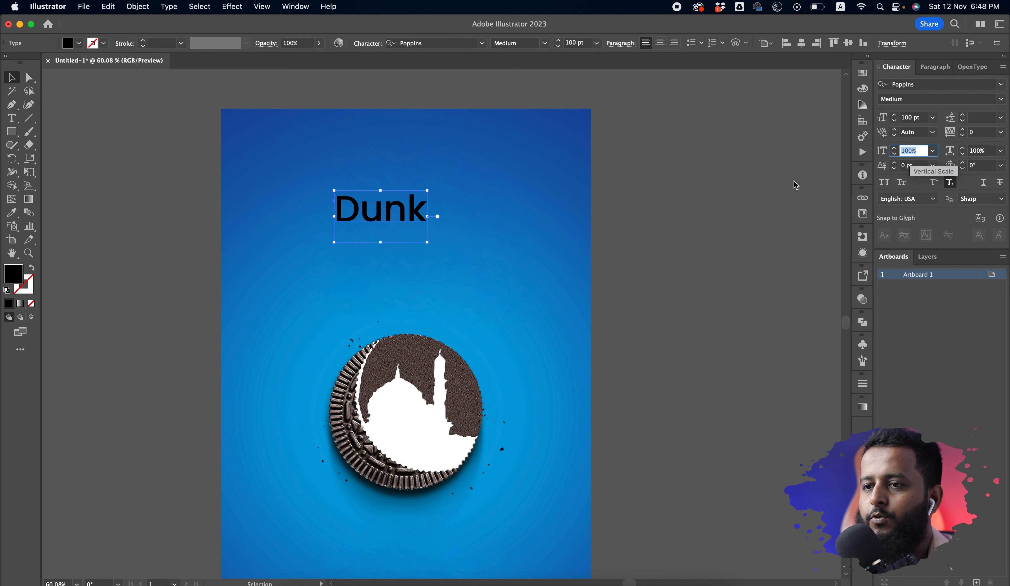
{"action": "left_click", "coordinate": [461, 210]}
{"action": "left_click", "coordinate": [405, 216]}
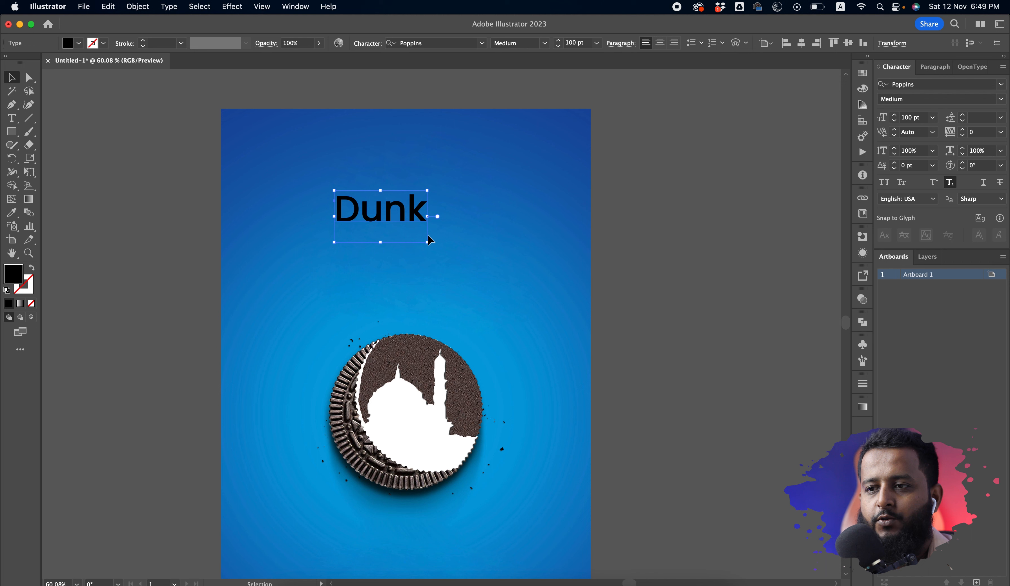
{"action": "left_click_drag", "start_coordinate": [428, 242], "coordinate": [495, 278]}
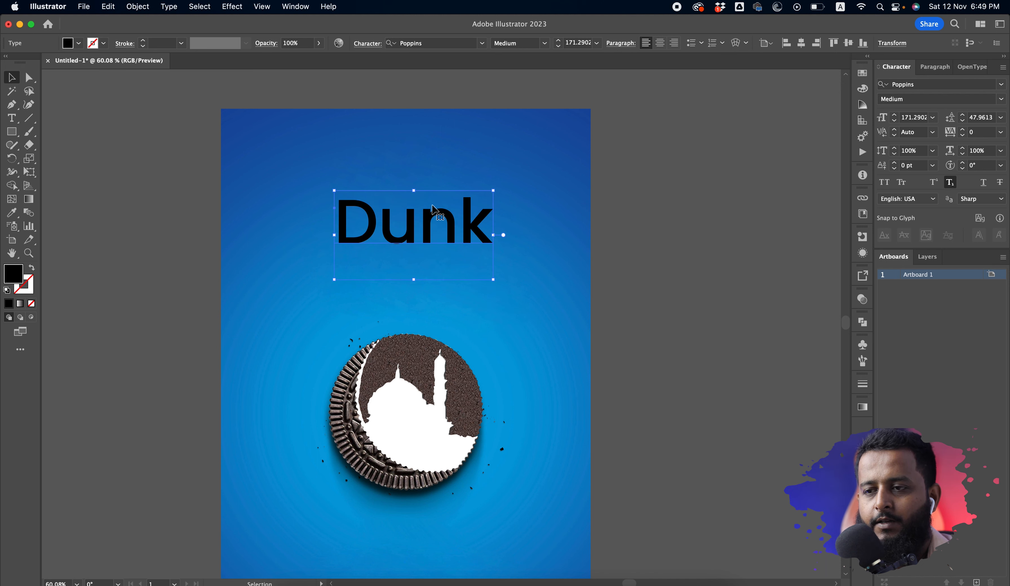
Duplicate "Dunk" below itself, change the copy to "Blessing" and center it above the cookie
{"action": "left_click_drag", "start_coordinate": [429, 197], "coordinate": [408, 273]}
{"action": "key", "text": "t"}
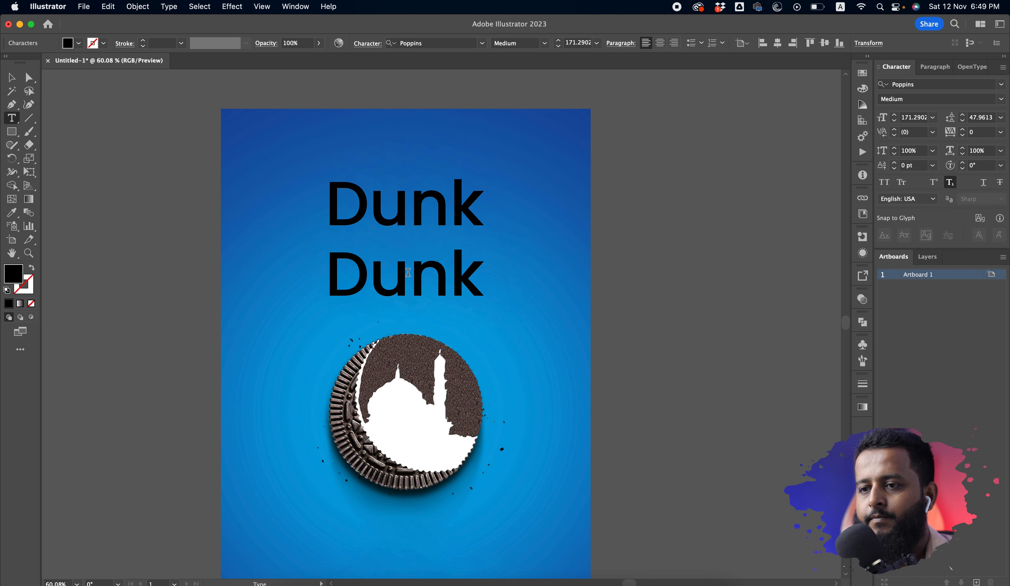
{"action": "double_click", "coordinate": [408, 278]}
{"action": "type", "text": "Blessing"}
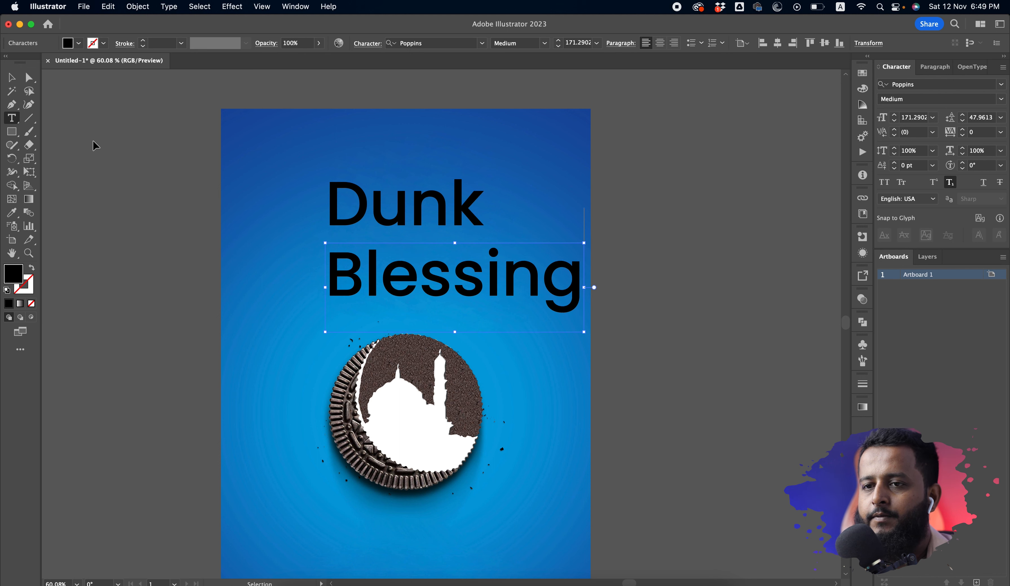
{"action": "left_click", "coordinate": [207, 156], "text": "super"}
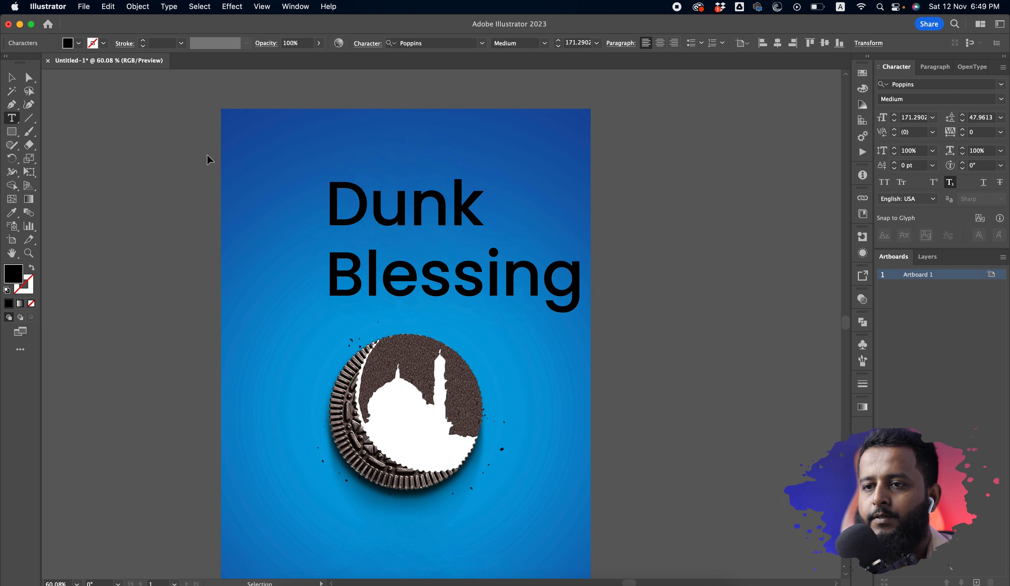
{"action": "key", "text": "v"}
{"action": "left_click_drag", "start_coordinate": [448, 292], "coordinate": [390, 292]}
Duplicate "Dunk" beside the original and change the copy's text to "Into"
{"action": "left_click", "coordinate": [468, 206]}
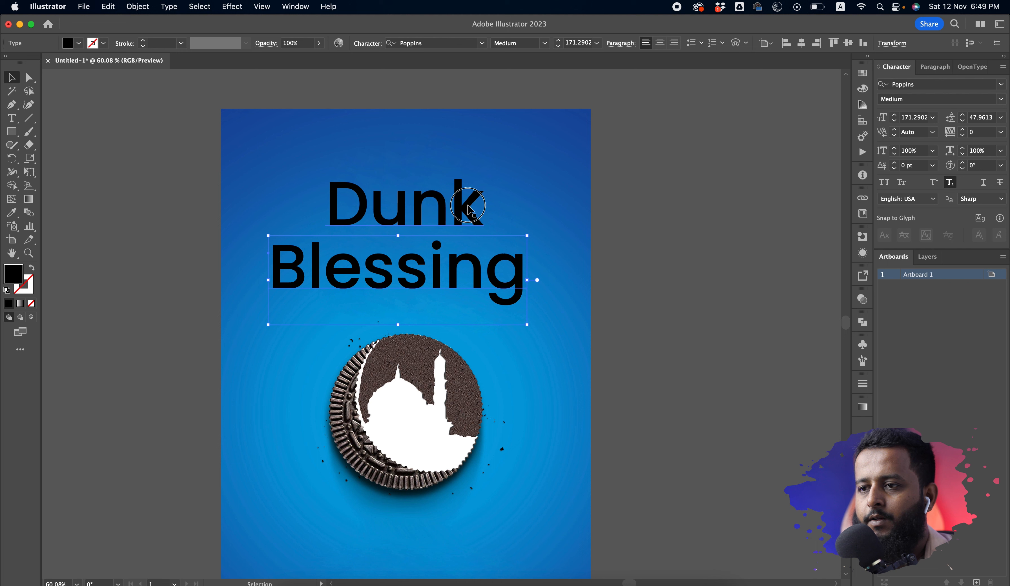
{"action": "left_click_drag", "start_coordinate": [557, 215], "coordinate": [557, 215]}
{"action": "double_click", "coordinate": [557, 215]}
{"action": "key", "text": "super+a"}
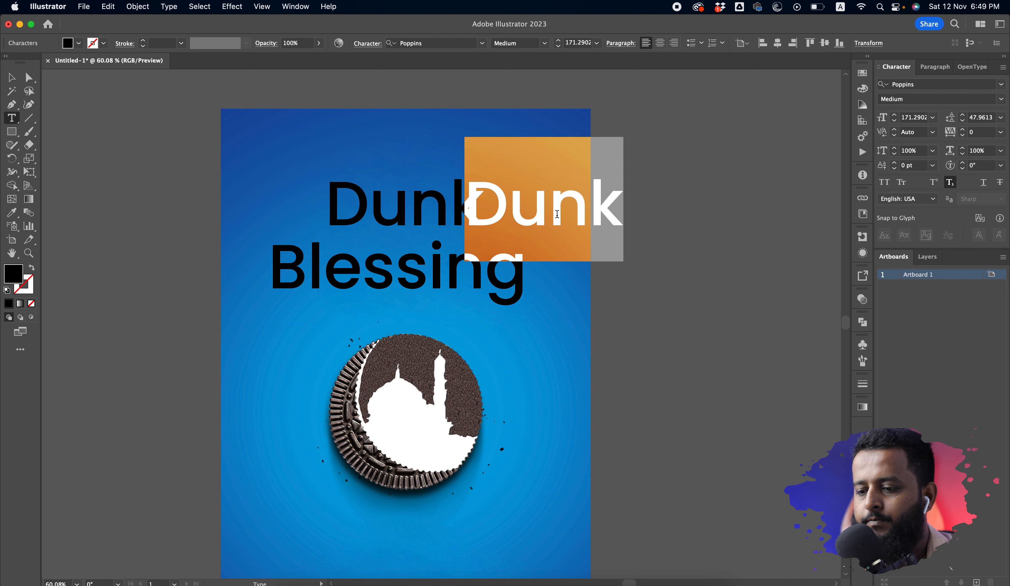
{"action": "type", "text": "knot"}
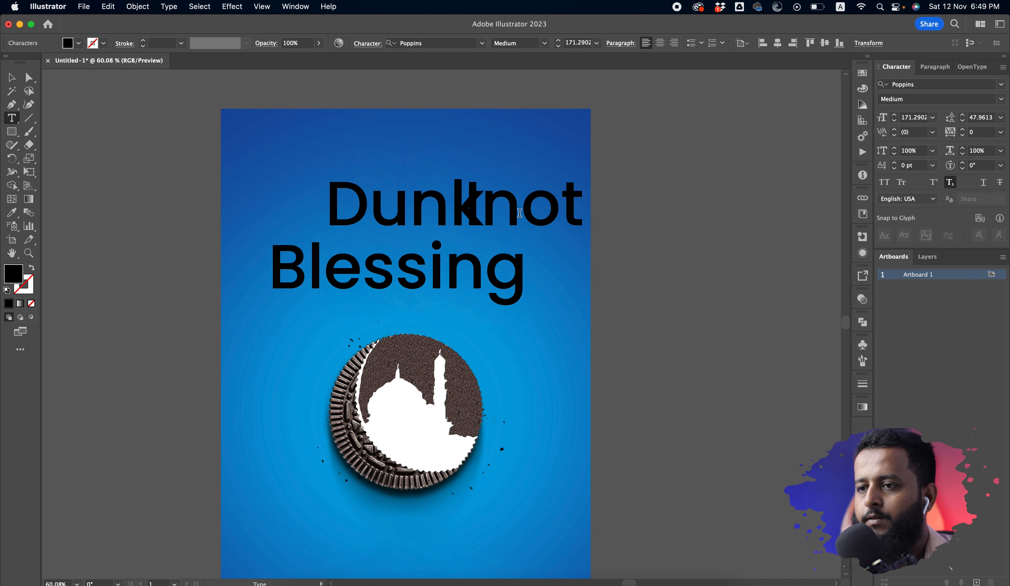
{"action": "double_click", "coordinate": [519, 213]}
{"action": "key", "text": "BackSpace"}
{"action": "type", "text": "knto"}
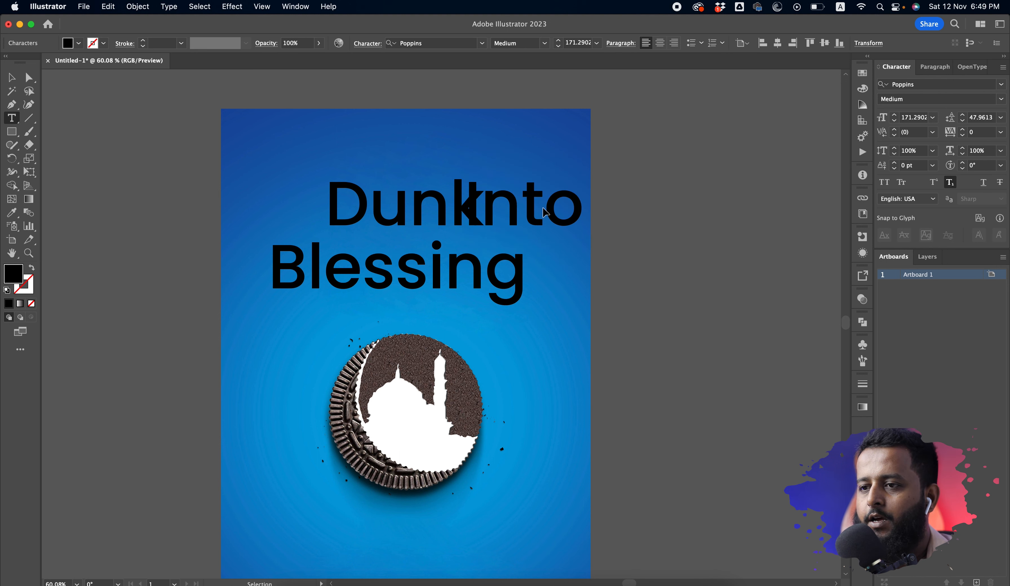
Scale "Into" down to about 99 pt and place it just after "Dunk" on the same baseline
{"action": "left_click_drag", "start_coordinate": [543, 212], "coordinate": [576, 206]}
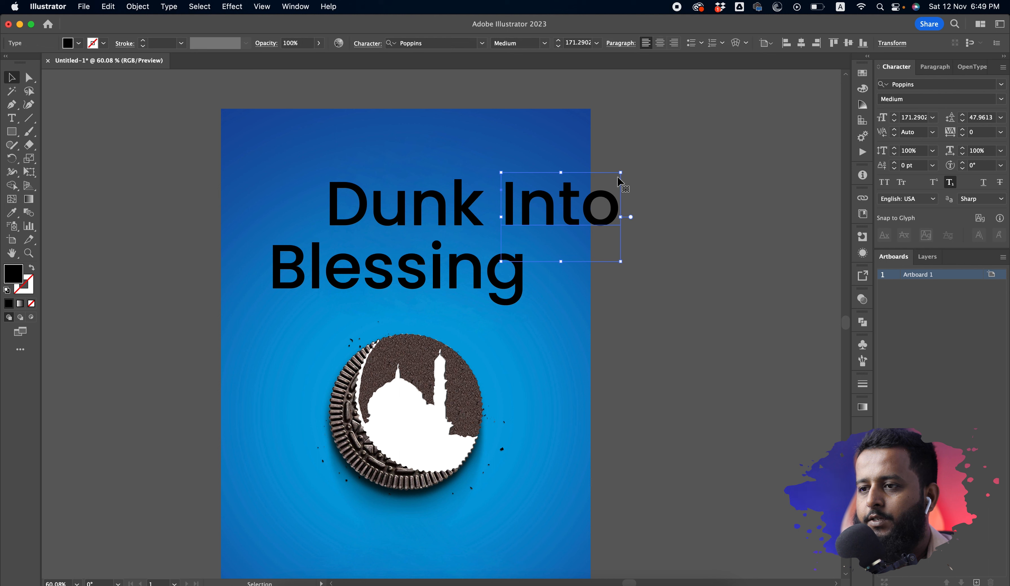
{"action": "left_click_drag", "start_coordinate": [621, 174], "coordinate": [579, 210]}
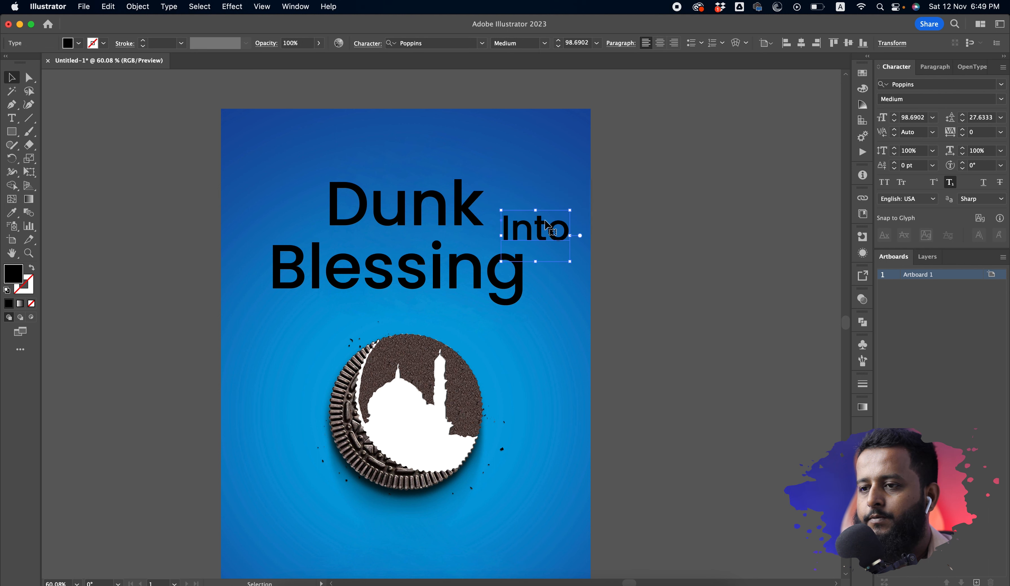
{"action": "left_click_drag", "start_coordinate": [534, 236], "coordinate": [529, 223]}
Fill all three headline words, "Dunk", "Into" and "Blessing", with white (ffffff)
{"action": "left_click", "coordinate": [328, 270], "text": "shift"}
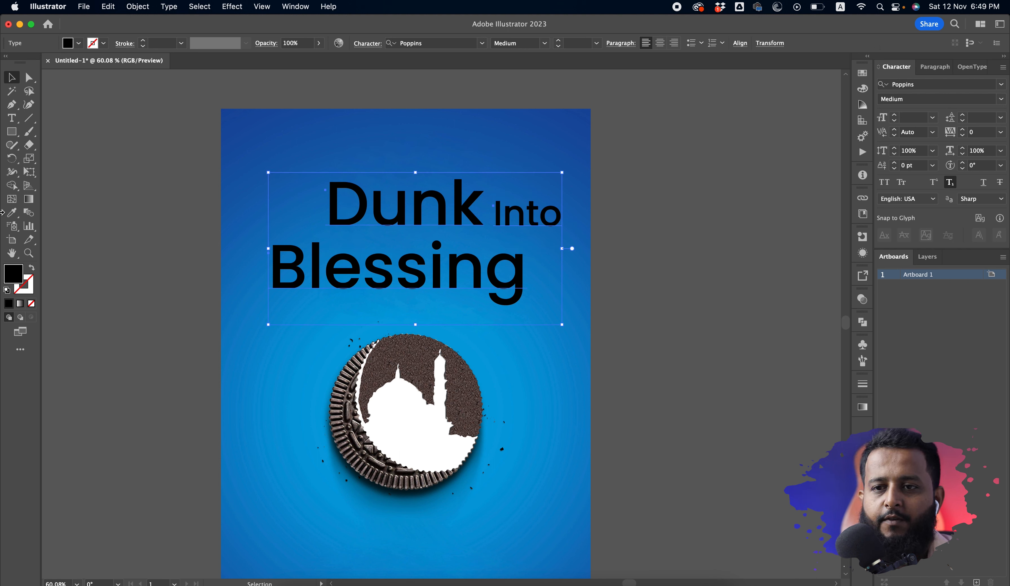
{"action": "double_click", "coordinate": [12, 277]}
{"action": "left_click_drag", "start_coordinate": [586, 237], "coordinate": [494, 173]}
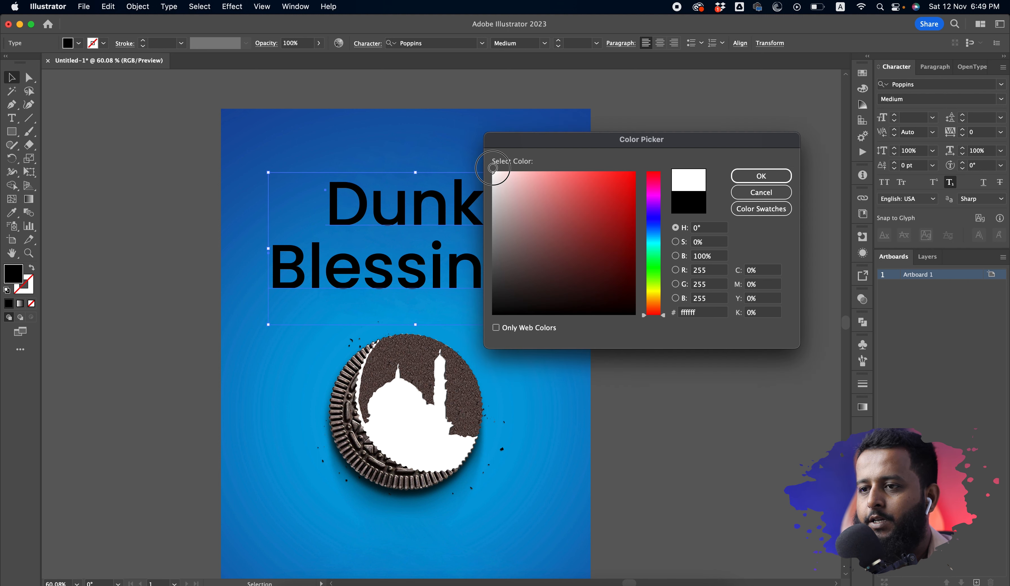
{"action": "left_click", "coordinate": [761, 176]}
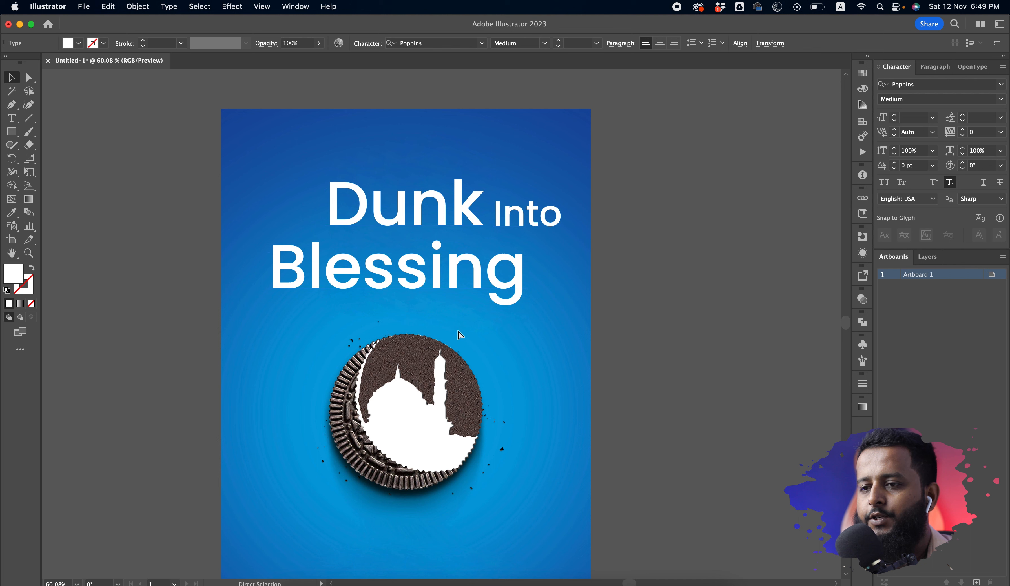
Scale the headline words down proportionally, with "Dunk" and "Blessing" at about 144 pt, and position them above the cookie
{"action": "left_click_drag", "start_coordinate": [451, 249], "coordinate": [423, 306]}
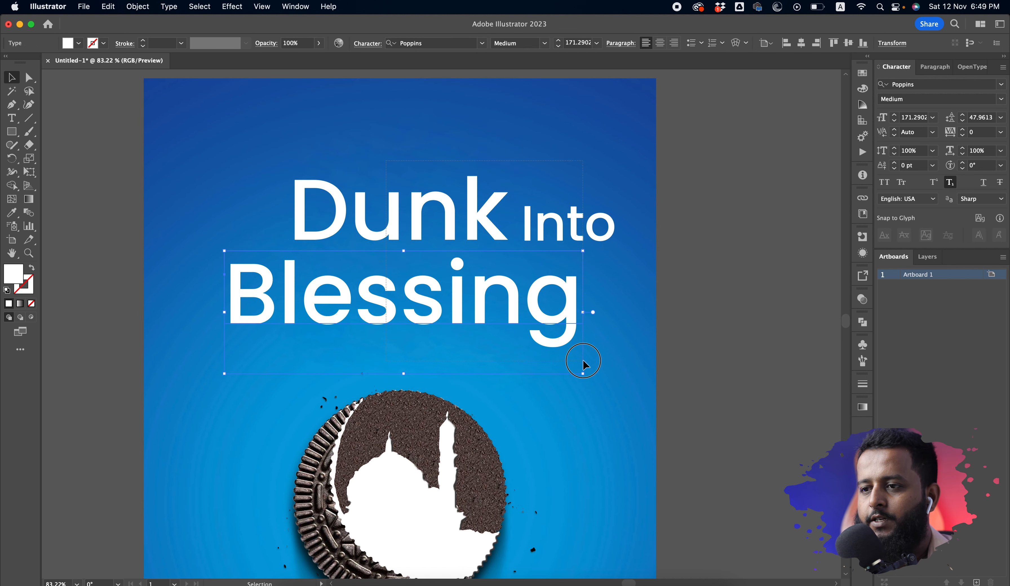
{"action": "mouse_move", "coordinate": [584, 361]}
{"action": "left_mouse_down"}
{"action": "mouse_move", "coordinate": [607, 368]}
{"action": "mouse_move", "coordinate": [584, 357]}
{"action": "left_mouse_up"}
{"action": "left_click", "coordinate": [556, 360]}
{"action": "left_click_drag", "start_coordinate": [656, 402], "coordinate": [683, 395]}
{"action": "left_click_drag", "start_coordinate": [486, 359], "coordinate": [451, 328]}
{"action": "scroll", "coordinate": [484, 354], "scroll_direction": "up", "scroll_amount": 5}
{"action": "scroll", "coordinate": [451, 326], "scroll_direction": "up", "scroll_amount": 2}
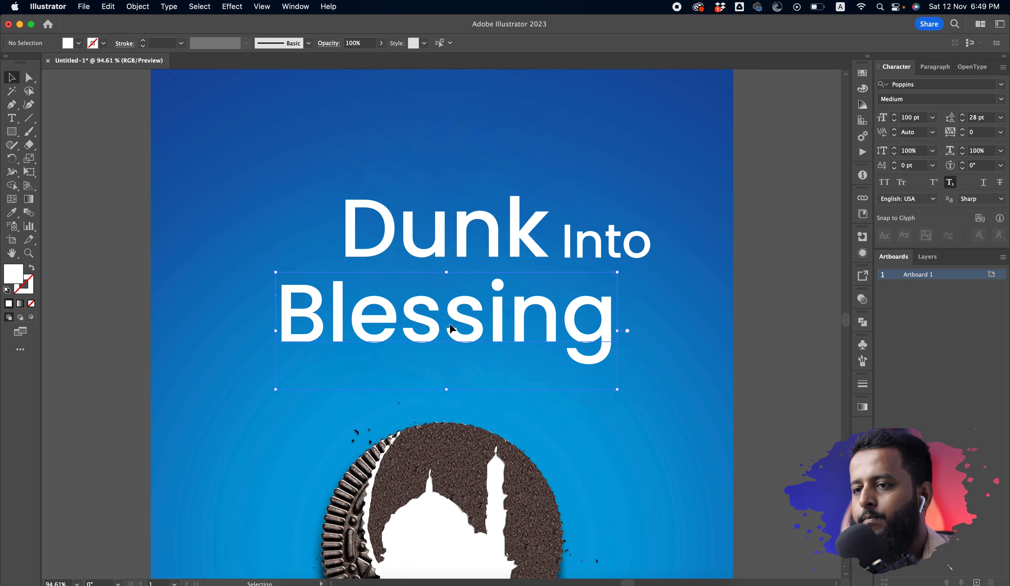
Set the font style of "Dunk" and "Into" to Poppins Light
{"action": "left_click", "coordinate": [482, 237]}
{"action": "left_click", "coordinate": [596, 253], "text": "shift"}
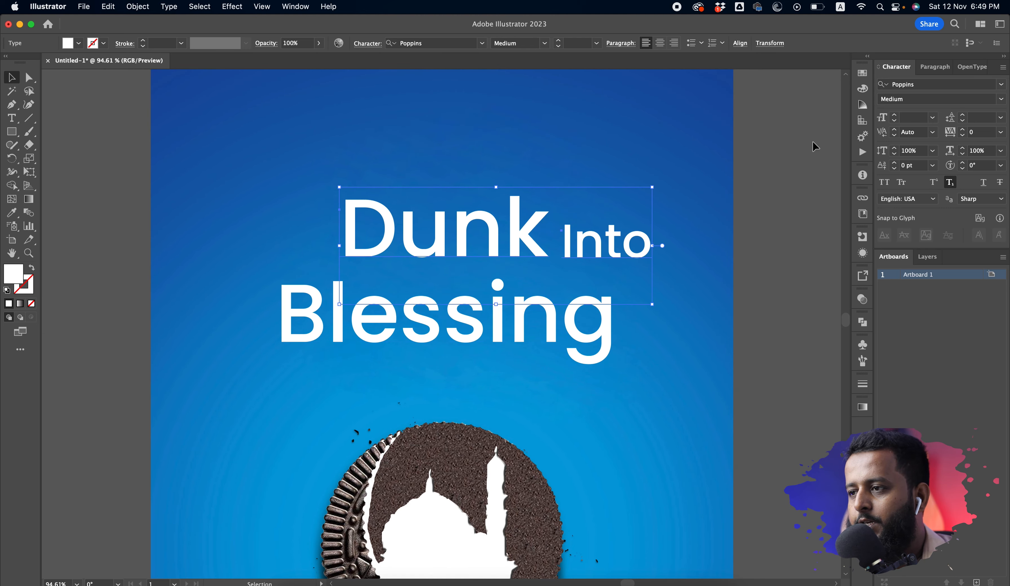
{"action": "left_click", "coordinate": [1001, 99]}
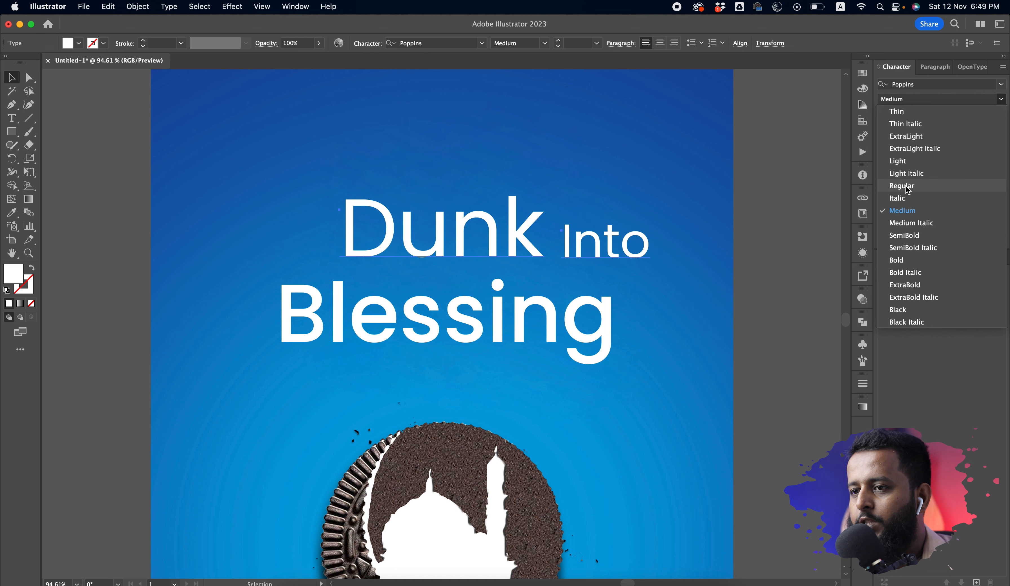
{"action": "left_click", "coordinate": [907, 161]}
Set the font style of "Blessing" to Poppins SemiBold
{"action": "left_click", "coordinate": [509, 340]}
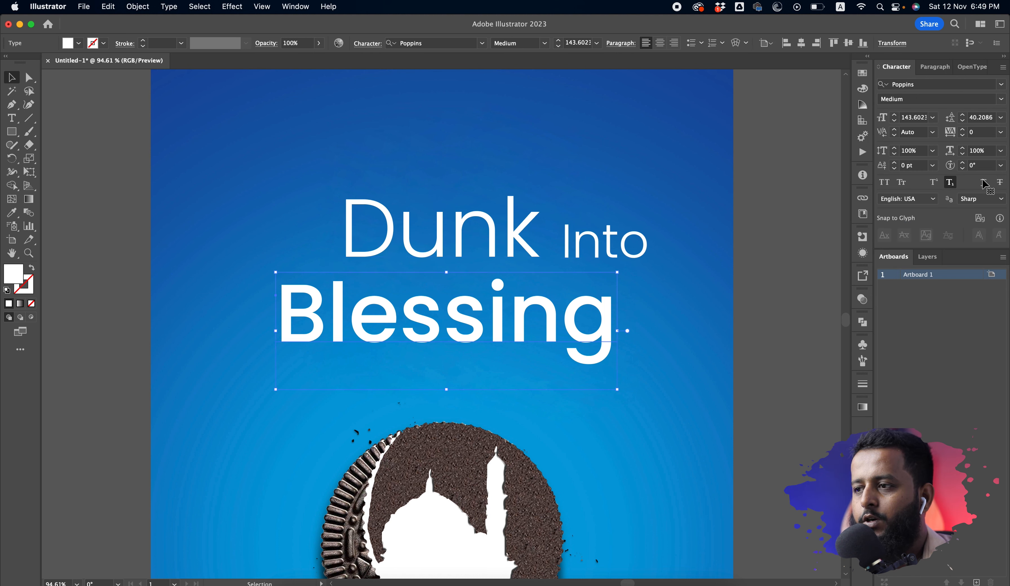
{"action": "left_click", "coordinate": [1004, 99]}
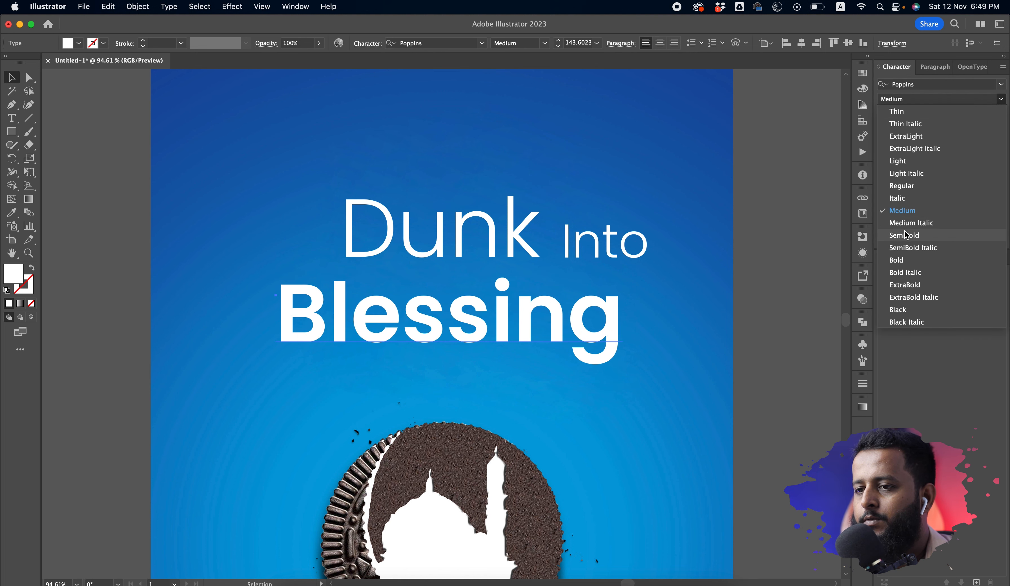
{"action": "key", "text": "Return"}
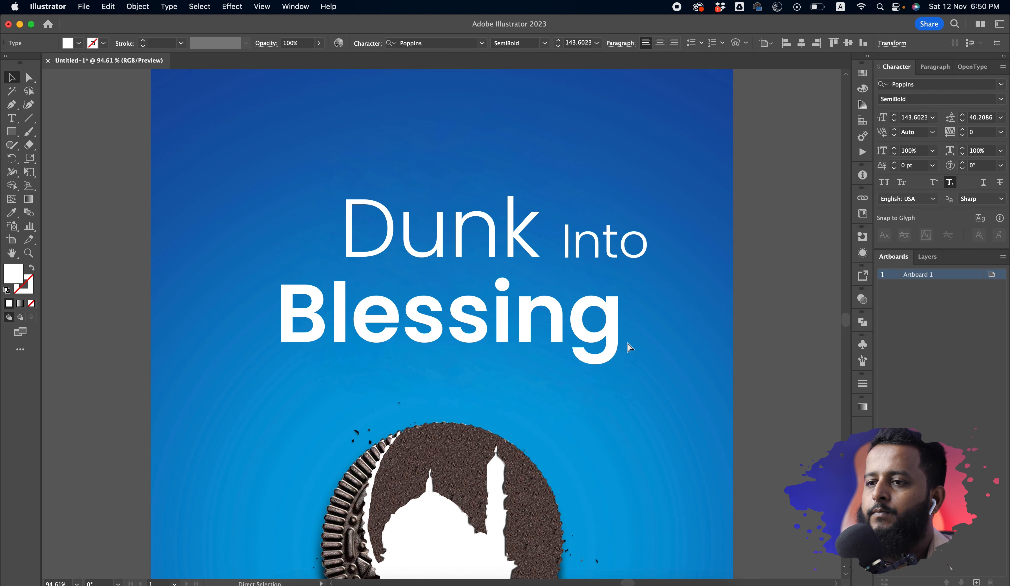
Move "Dunk" up and place "Into" on its own line between "Dunk" and "Blessing"
{"action": "left_click", "coordinate": [628, 349]}
{"action": "left_click_drag", "start_coordinate": [509, 243], "coordinate": [505, 211]}
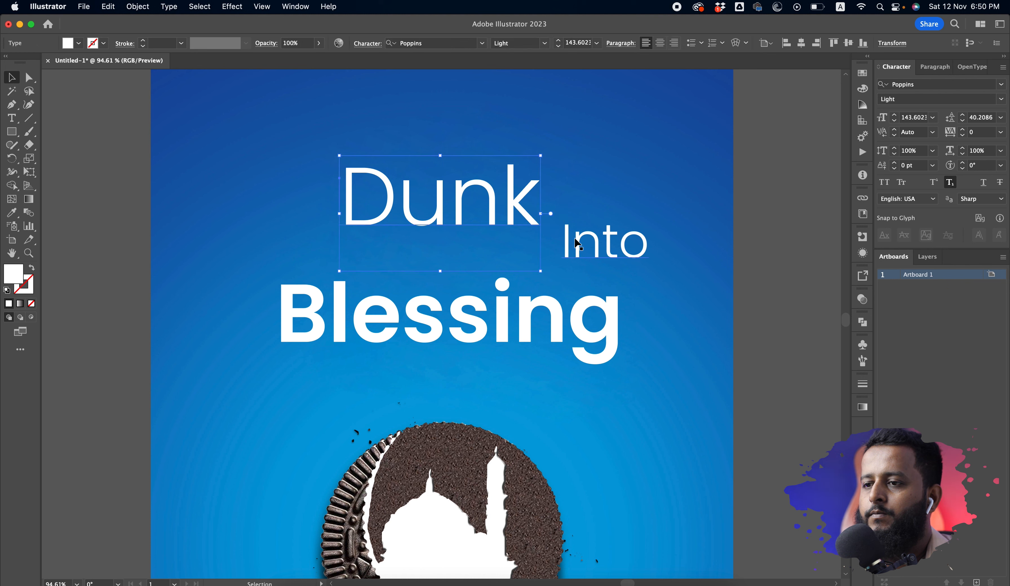
{"action": "key", "text": "super+z"}
{"action": "left_click_drag", "start_coordinate": [439, 262], "coordinate": [442, 257]}
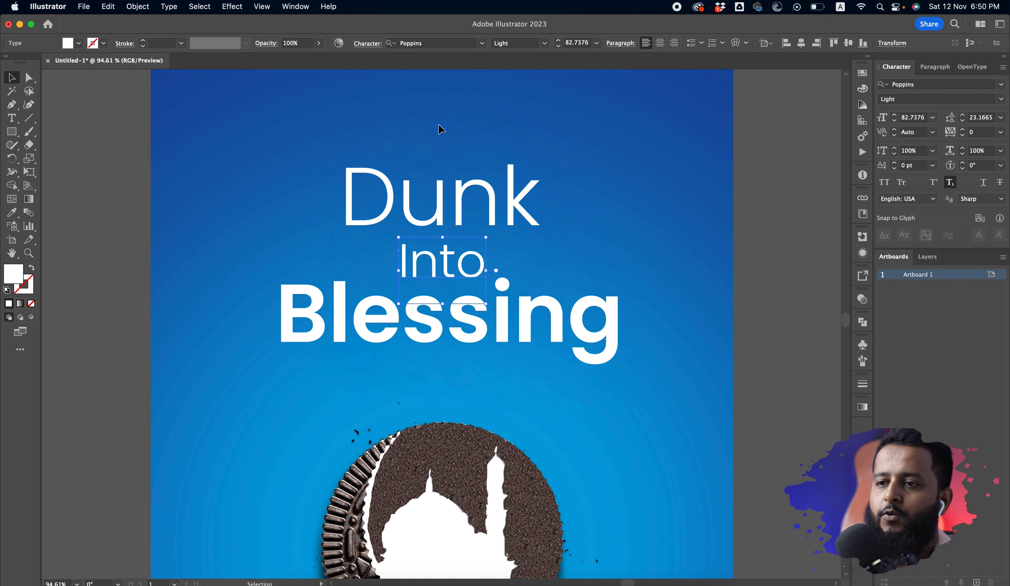
Center the paragraph alignment of the three headline words and align them to each other by their horizontal centers
{"action": "left_click", "coordinate": [454, 340]}
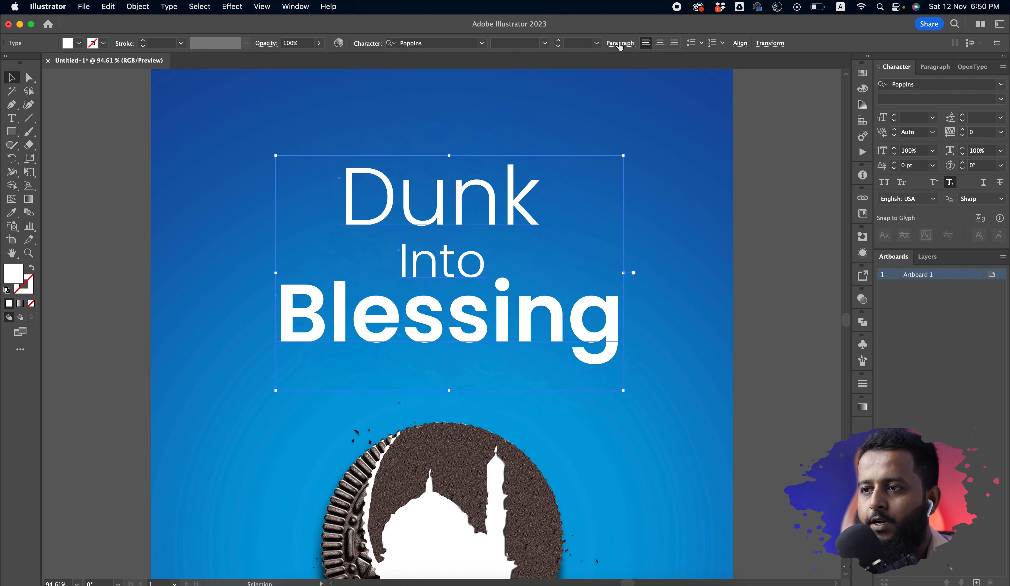
{"action": "left_click", "coordinate": [660, 43]}
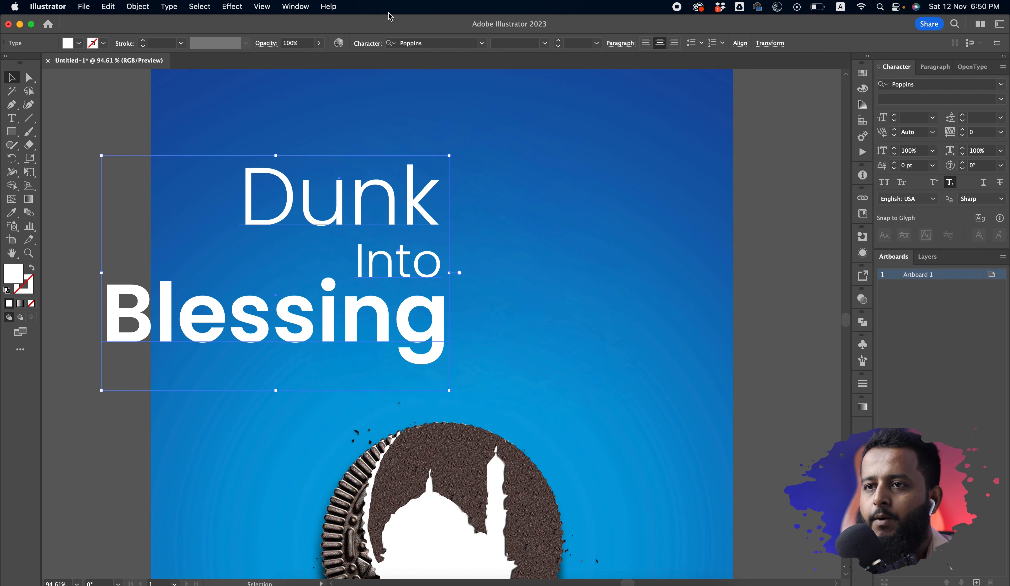
{"action": "left_click", "coordinate": [295, 6]}
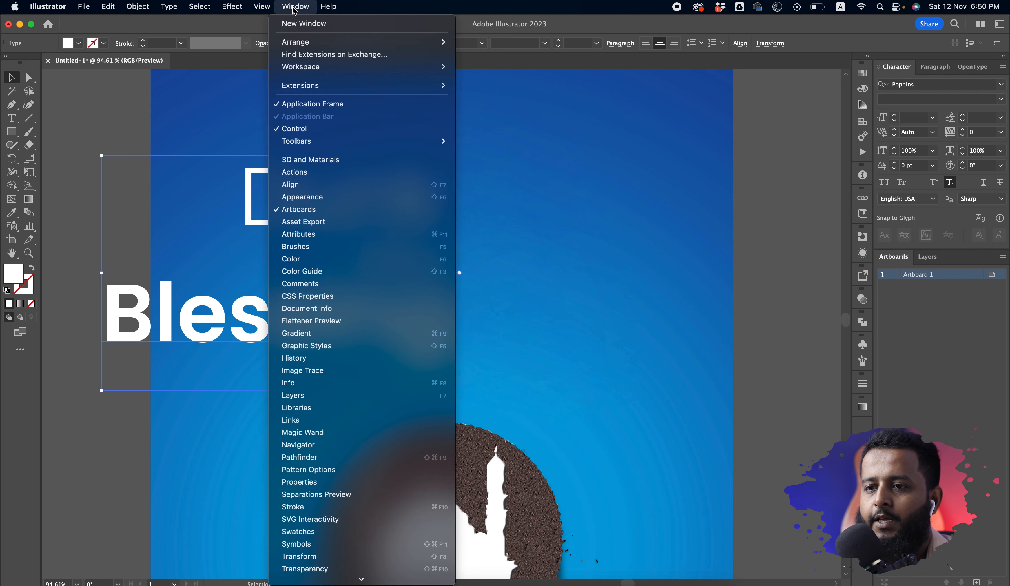
{"action": "left_click", "coordinate": [293, 184]}
{"action": "left_click", "coordinate": [663, 365]}
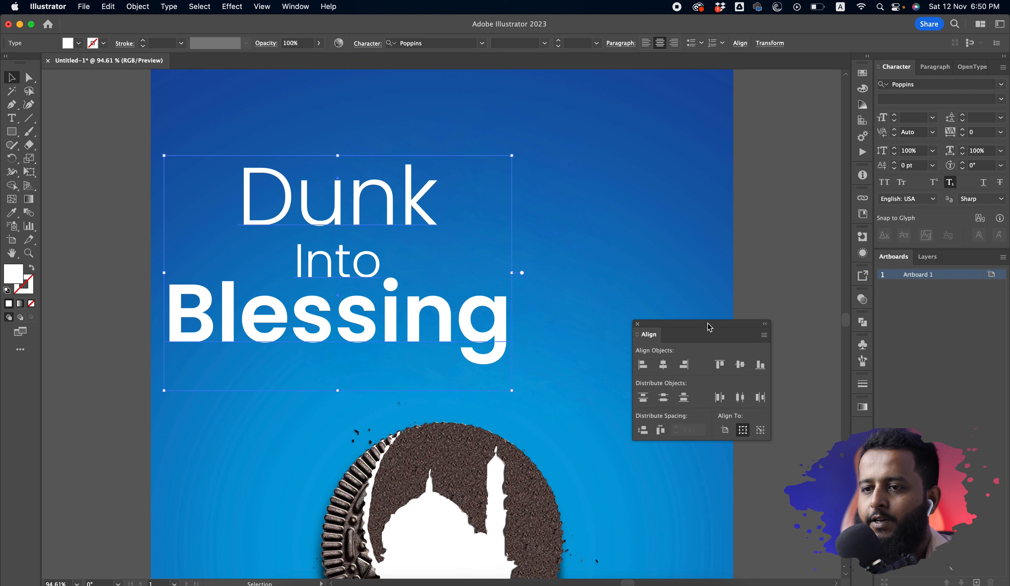
Dock the Align panel with the collapsed panels and move the stacked headline to the horizontal middle of the poster above the cookie
{"action": "left_click_drag", "start_coordinate": [706, 333], "coordinate": [862, 430]}
{"action": "scroll", "coordinate": [438, 328], "scroll_direction": "down", "scroll_amount": 3}
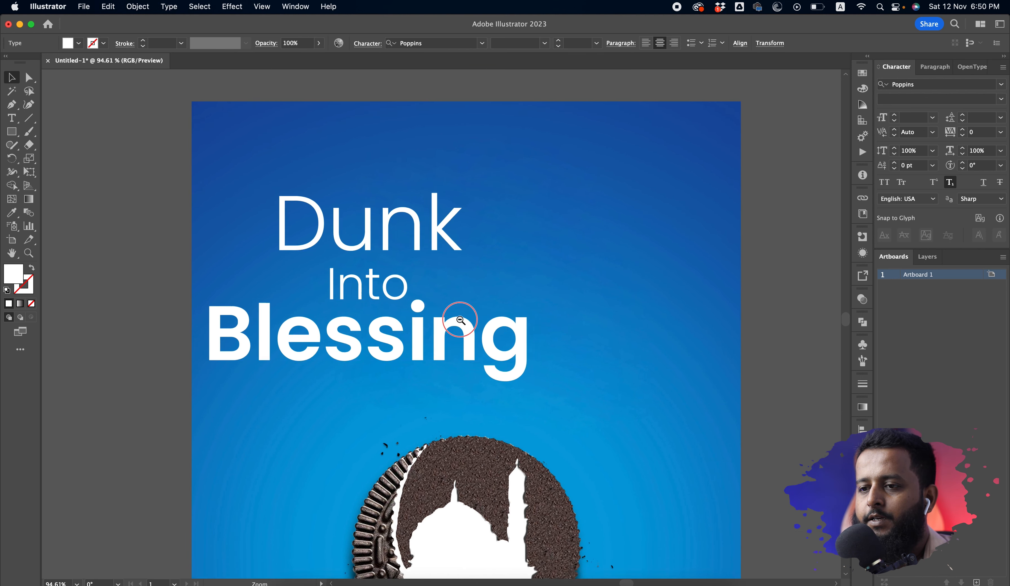
{"action": "left_click_drag", "start_coordinate": [444, 337], "coordinate": [528, 350]}
{"action": "key", "text": "super+shift+a"}
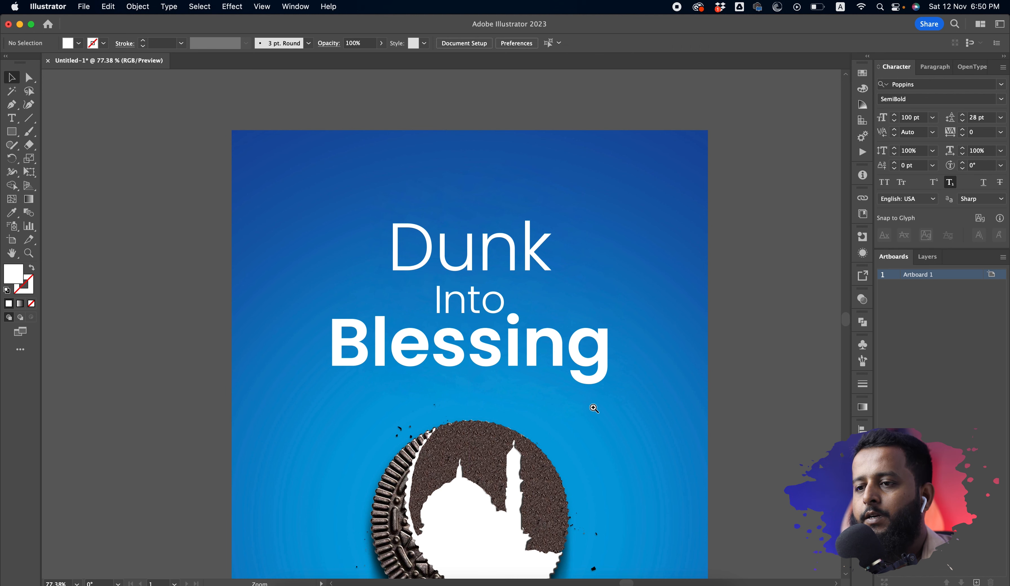
{"action": "key", "text": "super+1"}
{"action": "scroll", "coordinate": [486, 350], "scroll_direction": "down", "scroll_amount": 5}
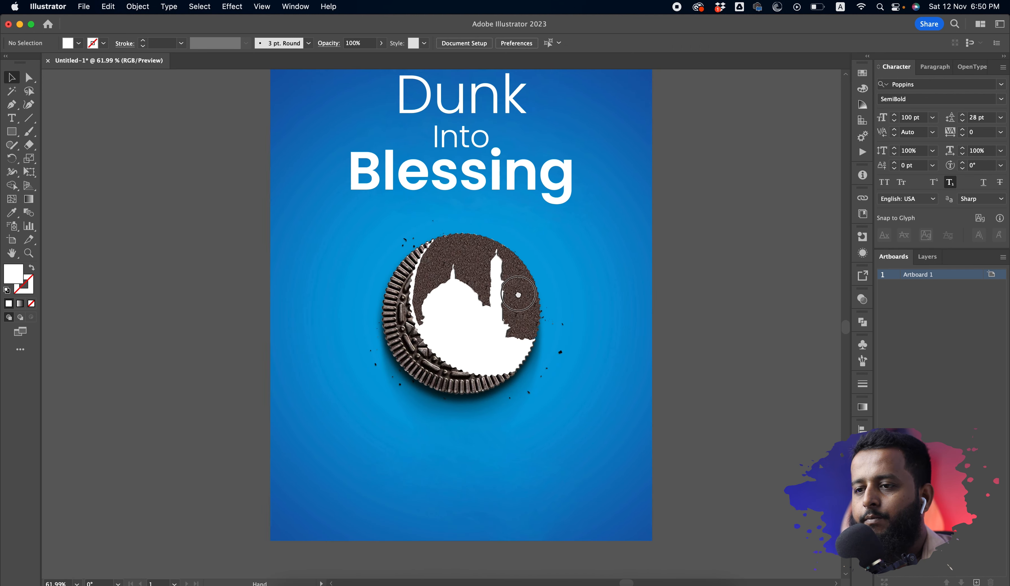
{"action": "mouse_move", "coordinate": [518, 295]}
{"action": "left_mouse_down"}
{"action": "mouse_move", "coordinate": [487, 355]}
{"action": "mouse_move", "coordinate": [511, 282]}
{"action": "left_mouse_up"}
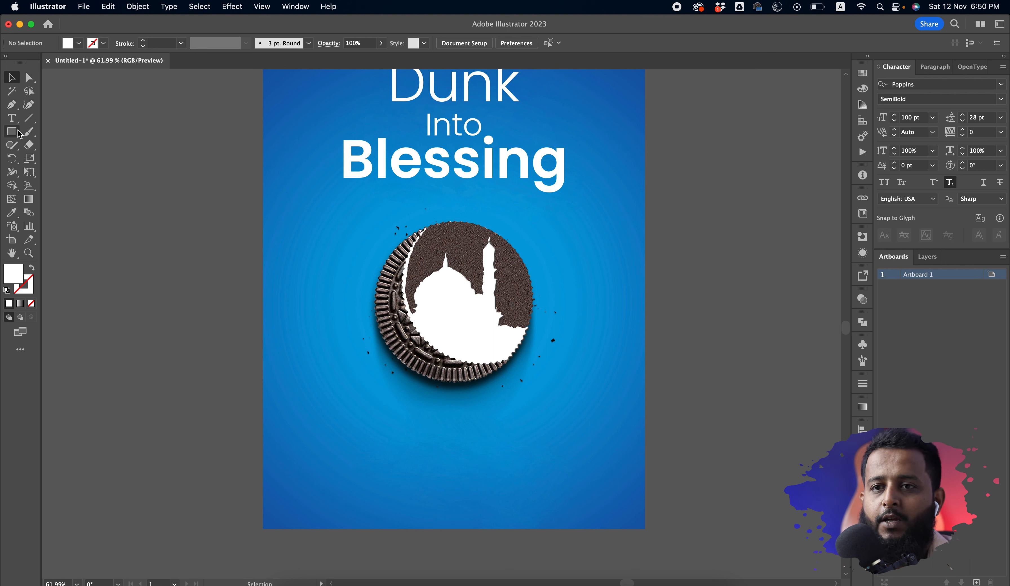
{"action": "left_click", "coordinate": [12, 119]}
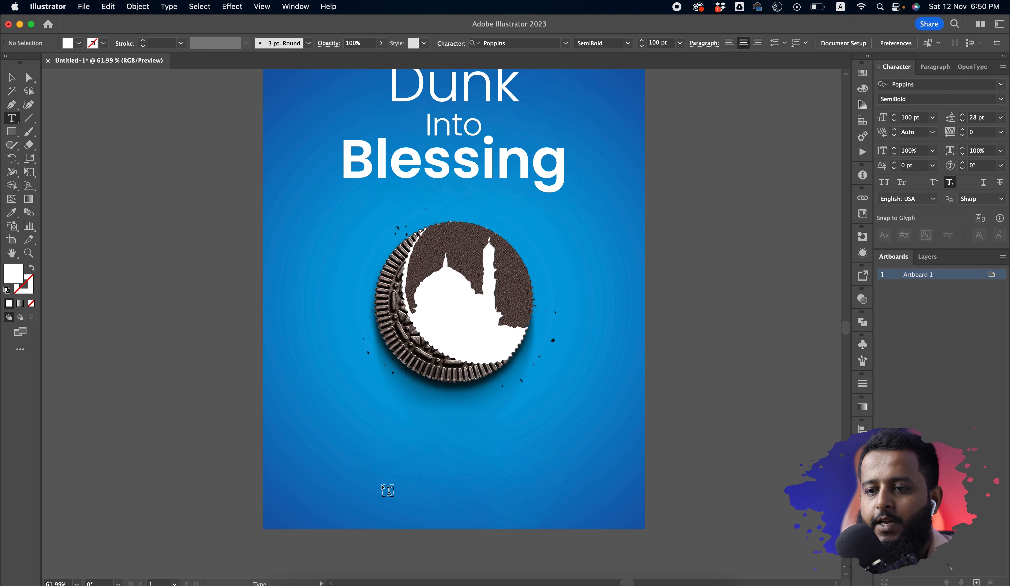
{"action": "left_click_drag", "start_coordinate": [296, 441], "coordinate": [450, 501]}
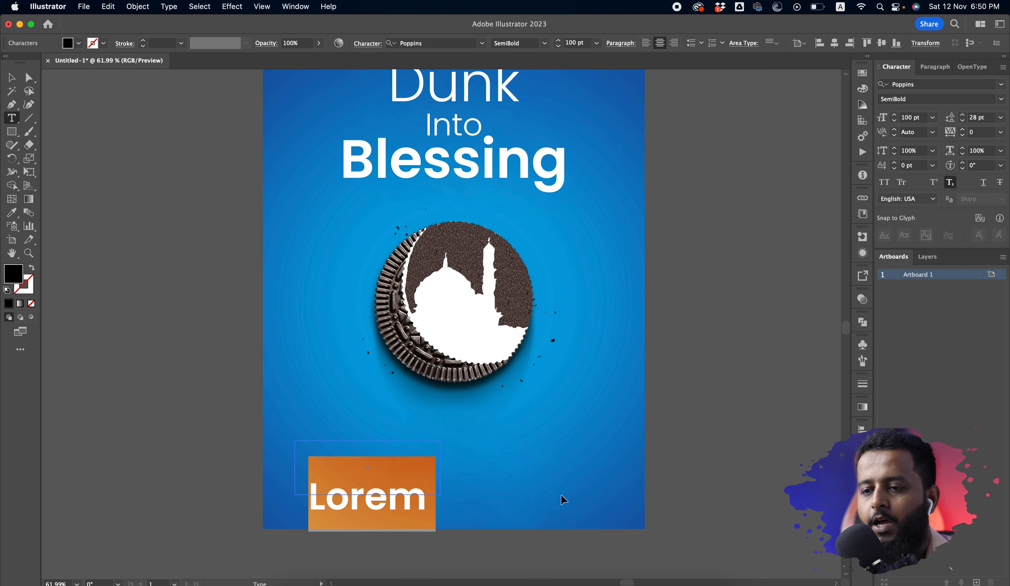
{"action": "key", "text": "Escape"}
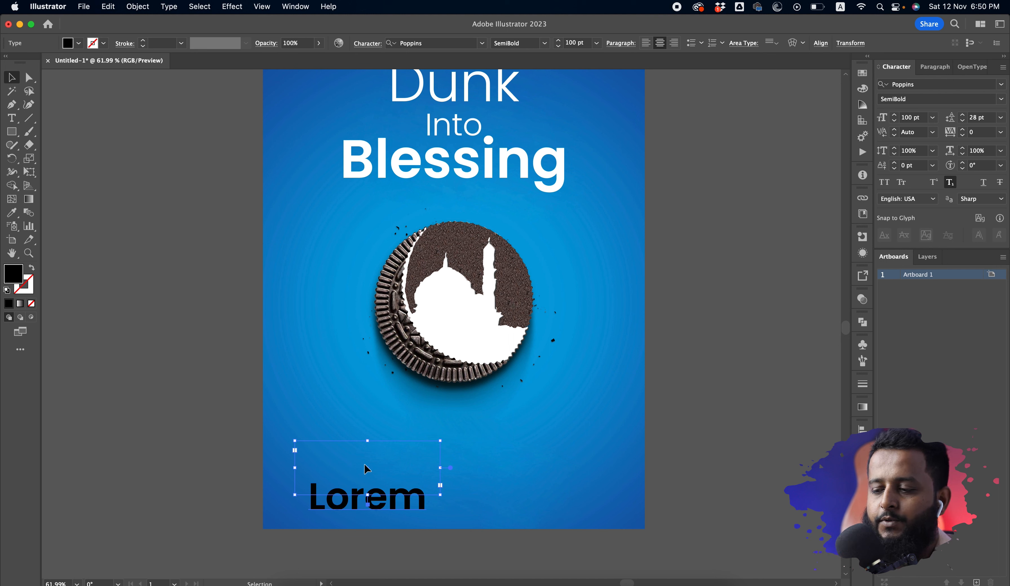
{"action": "key", "text": "Delete"}
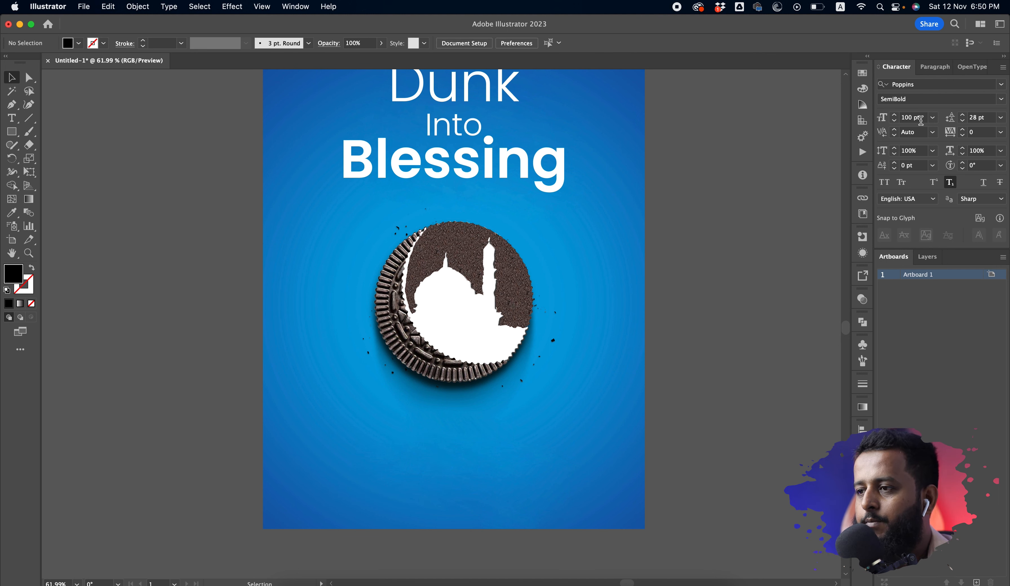
Set the font size to 16 pt and create an area text box with placeholder text in the poster's lower left corner
{"action": "left_click", "coordinate": [921, 121]}
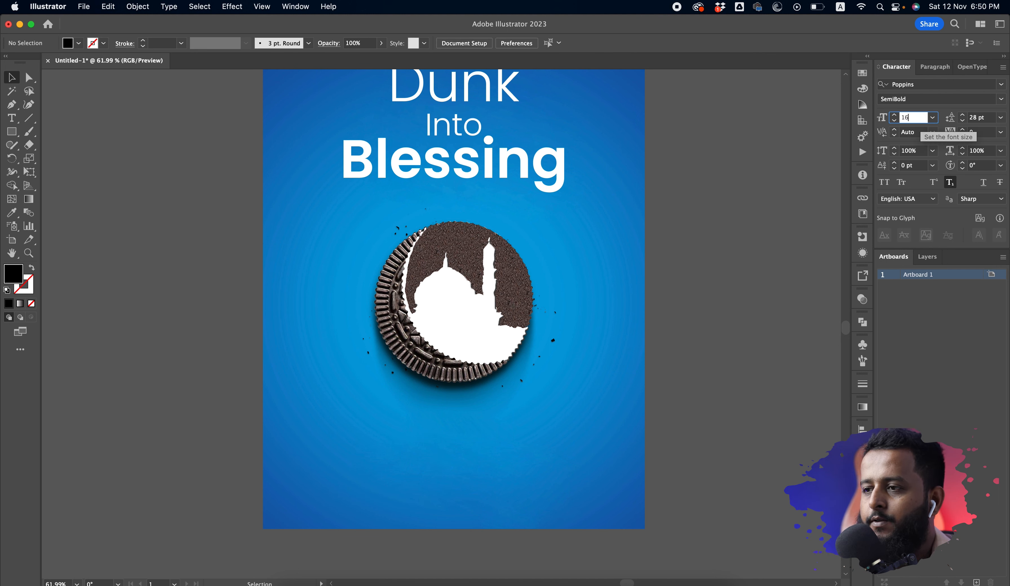
{"action": "key", "text": "Return"}
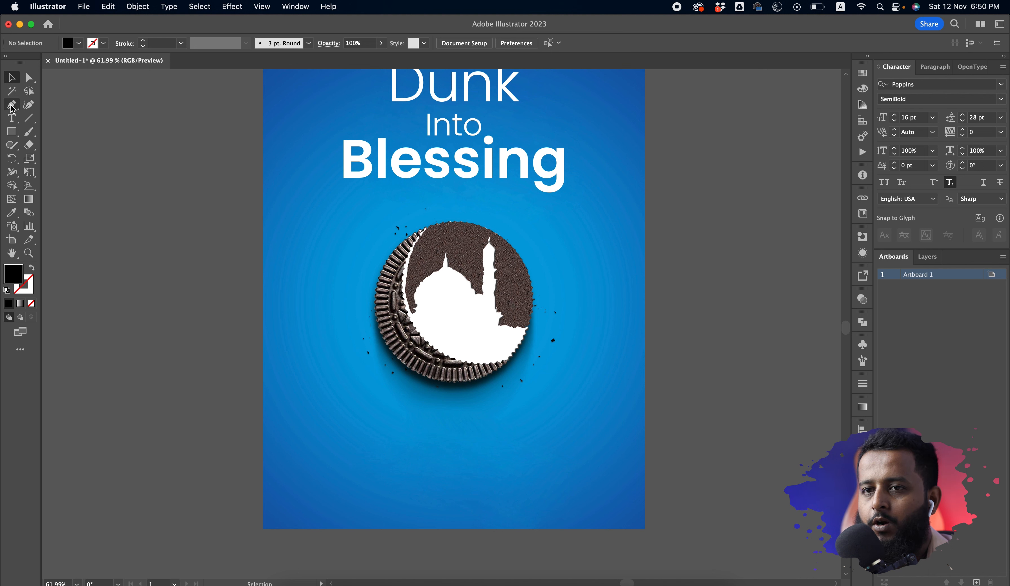
{"action": "left_click", "coordinate": [12, 118]}
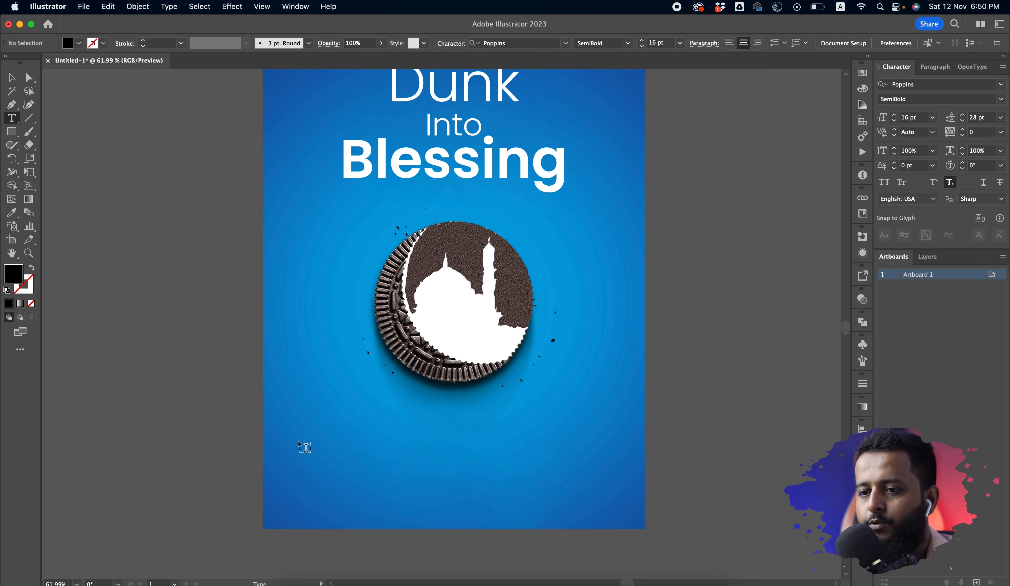
{"action": "left_click_drag", "start_coordinate": [301, 442], "coordinate": [449, 498]}
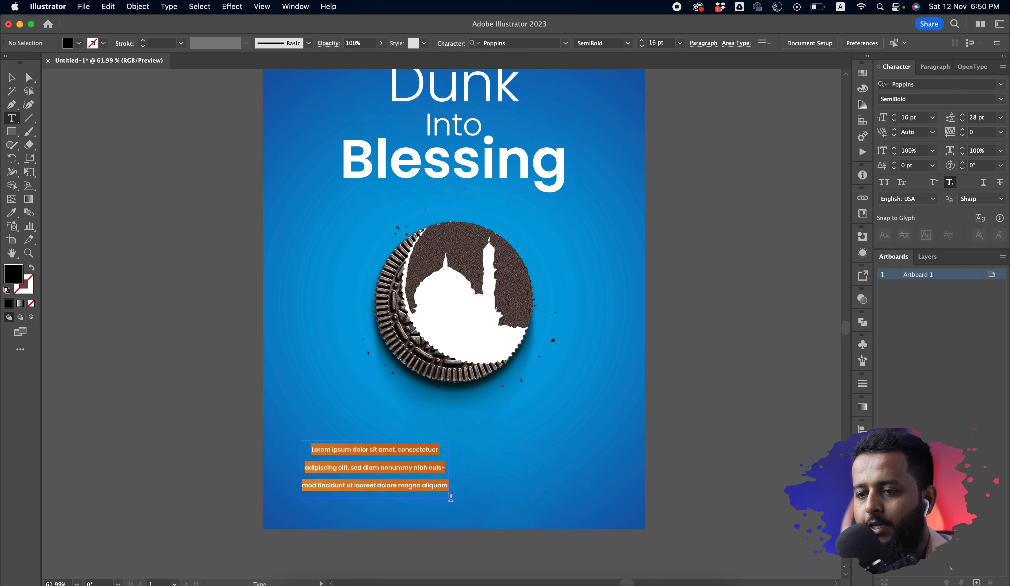
{"action": "key", "text": "Escape"}
{"action": "scroll", "coordinate": [330, 500], "scroll_direction": "up", "scroll_amount": 3}
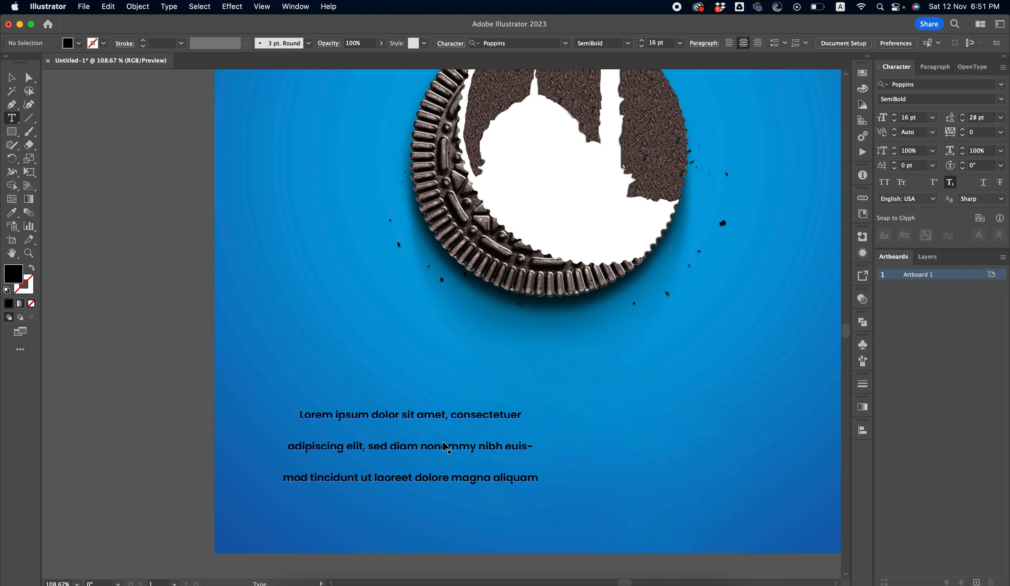
{"action": "key", "text": "Escape"}
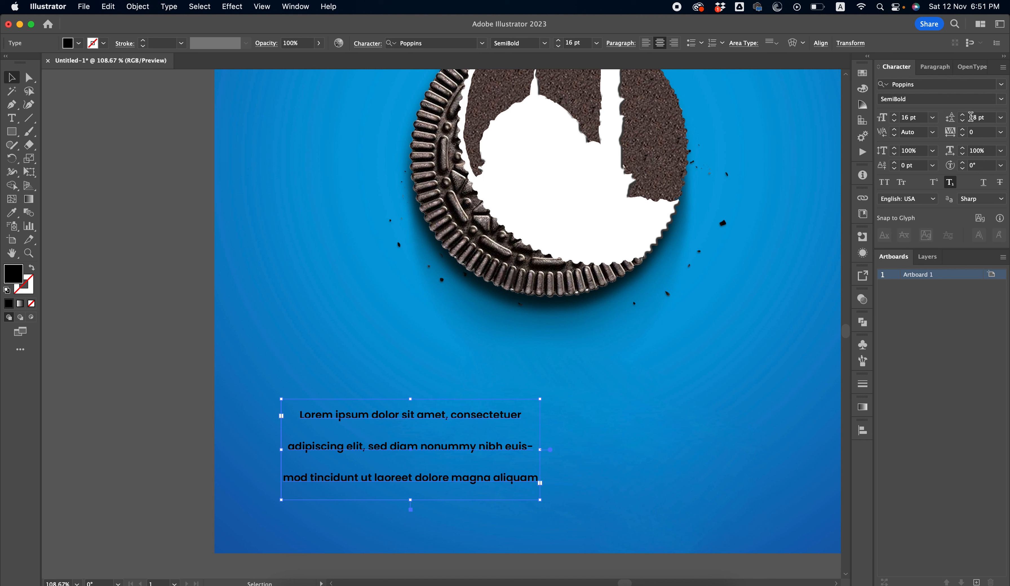
Set the placeholder paragraph's leading to Auto and align its text left
{"action": "left_click", "coordinate": [971, 117]}
{"action": "key", "text": "BackSpace"}
{"action": "type", "text": "2"}
{"action": "left_click", "coordinate": [1001, 118]}
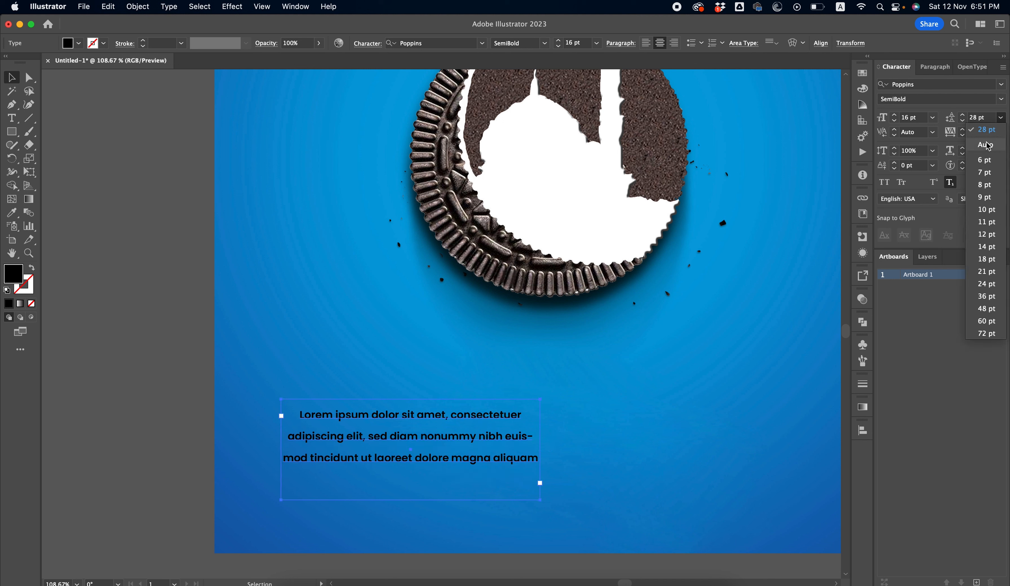
{"action": "left_click", "coordinate": [835, 301]}
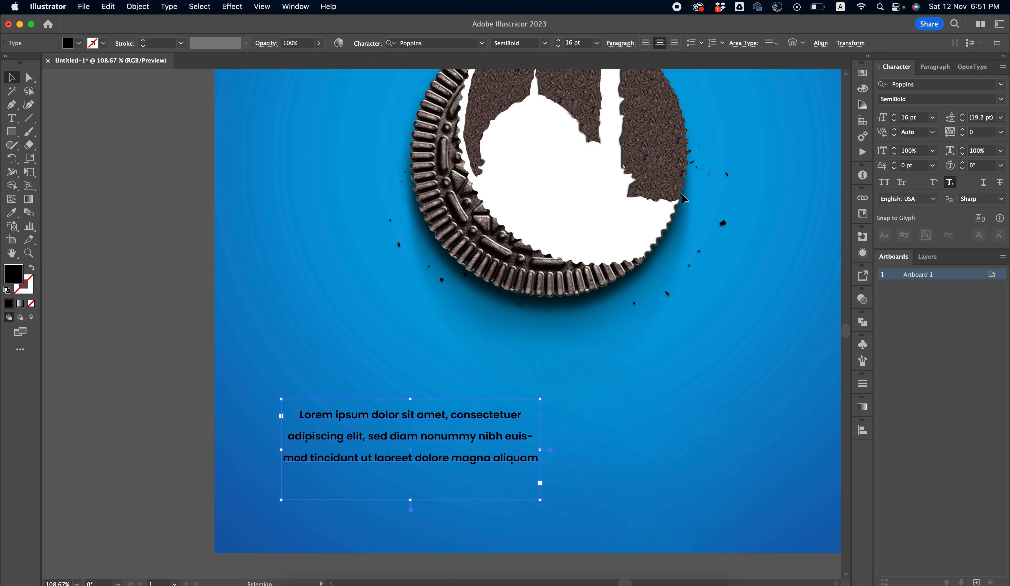
{"action": "left_click", "coordinate": [646, 42]}
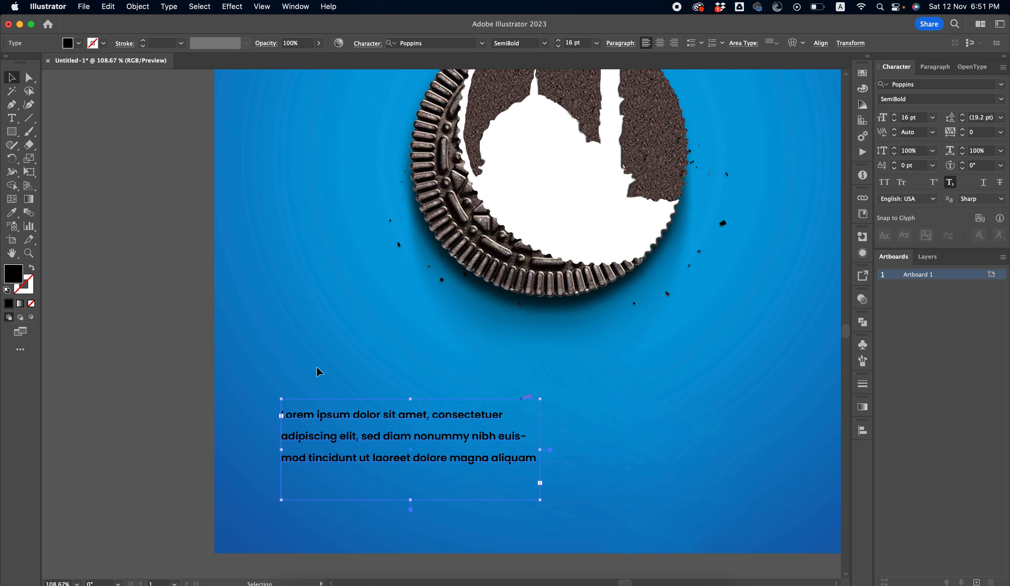
Set the fill colour of the placeholder paragraph to white (ffffff)
{"action": "double_click", "coordinate": [12, 278]}
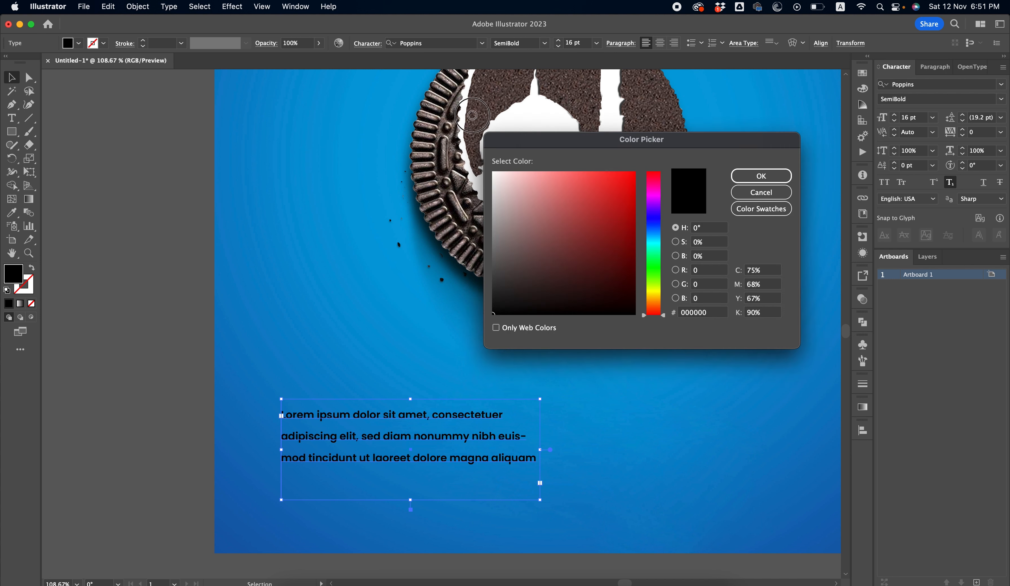
{"action": "left_click", "coordinate": [487, 166]}
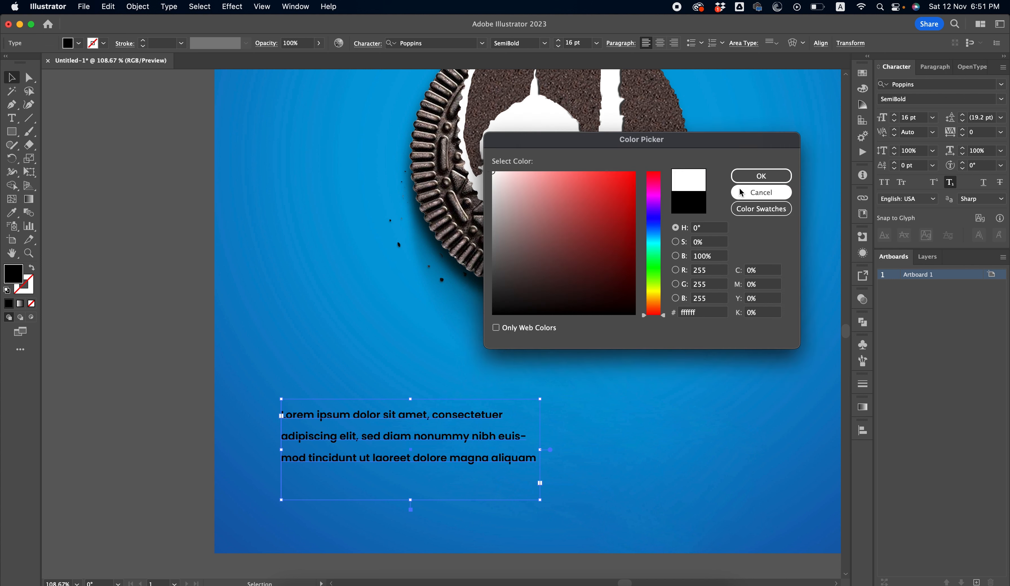
{"action": "left_click", "coordinate": [761, 181]}
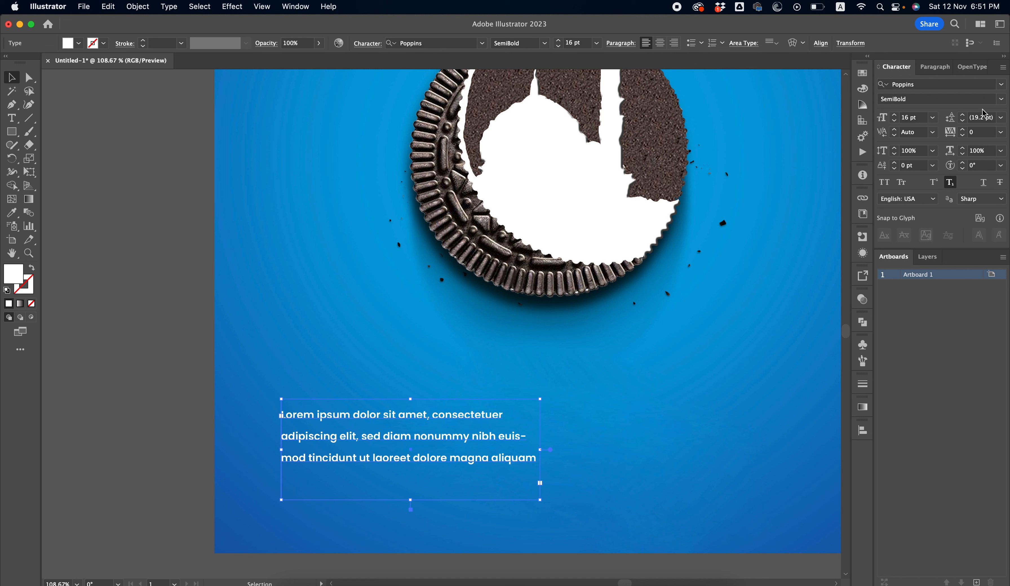
Set the placeholder paragraph's leading to 16 pt
{"action": "left_click", "coordinate": [982, 117]}
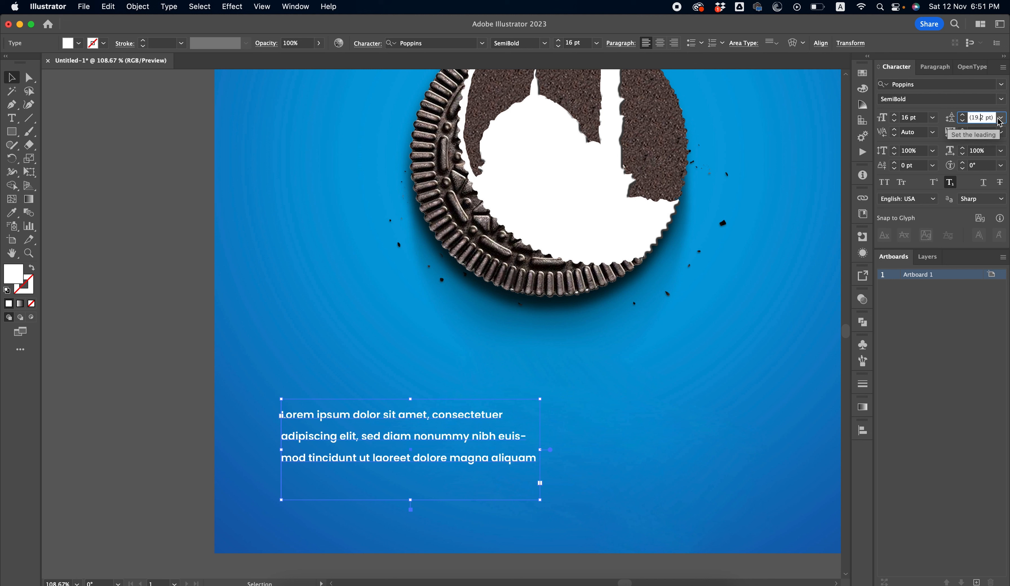
{"action": "key", "text": "super+a"}
{"action": "type", "text": "1"}
{"action": "key", "text": "Return"}
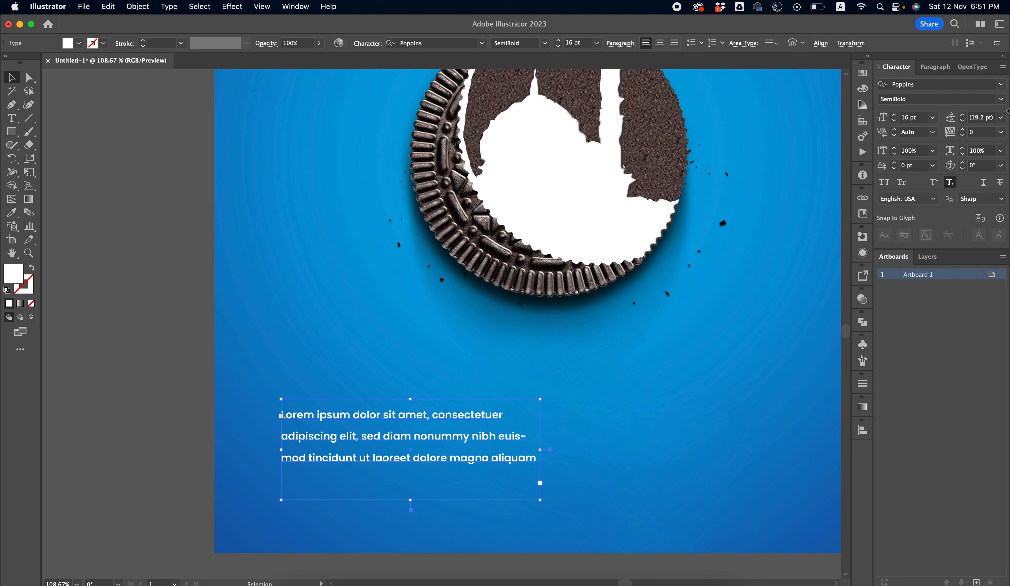
{"action": "double_click", "coordinate": [990, 117]}
{"action": "type", "text": "16"}
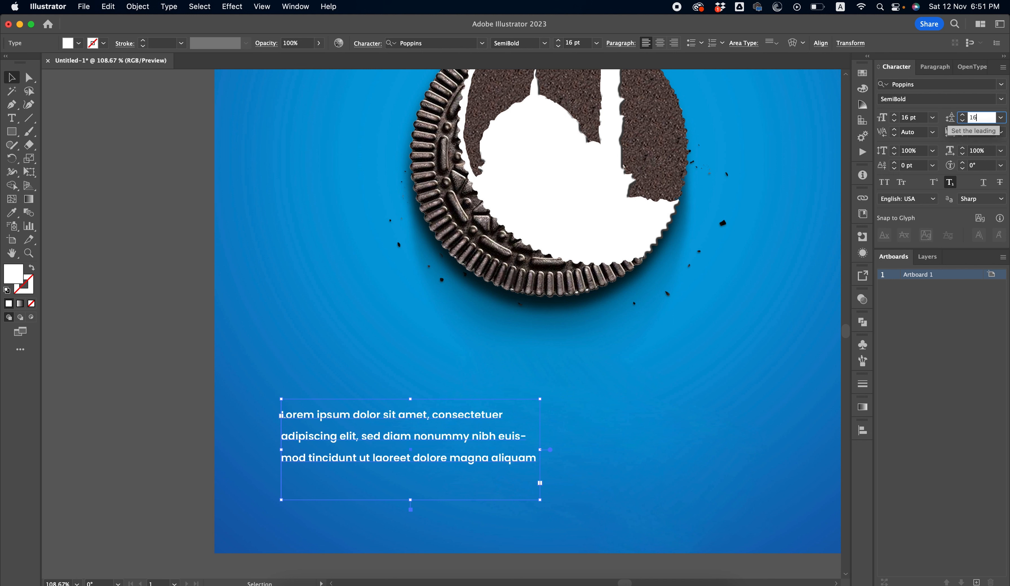
{"action": "key", "text": "Return"}
{"action": "left_click", "coordinate": [758, 346]}
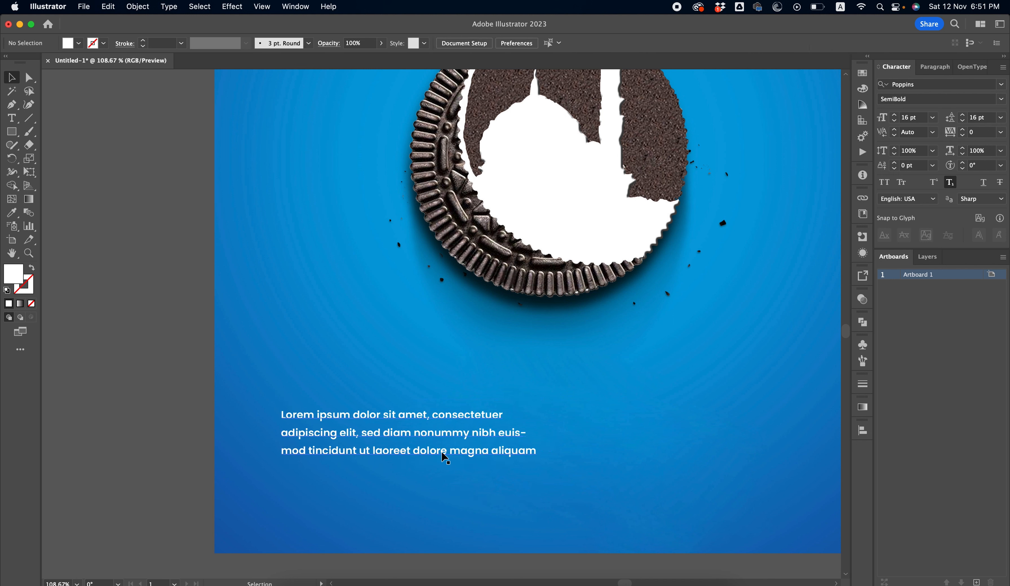
Change the placeholder paragraph's Poppins font style to Regular
{"action": "left_click", "coordinate": [438, 438]}
{"action": "left_click", "coordinate": [1002, 98]}
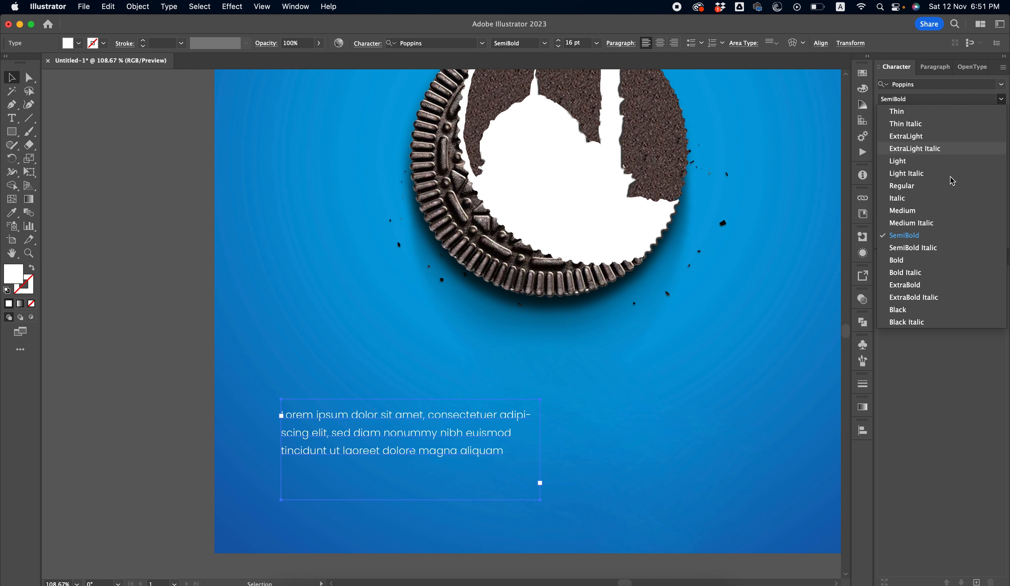
{"action": "left_click", "coordinate": [622, 392]}
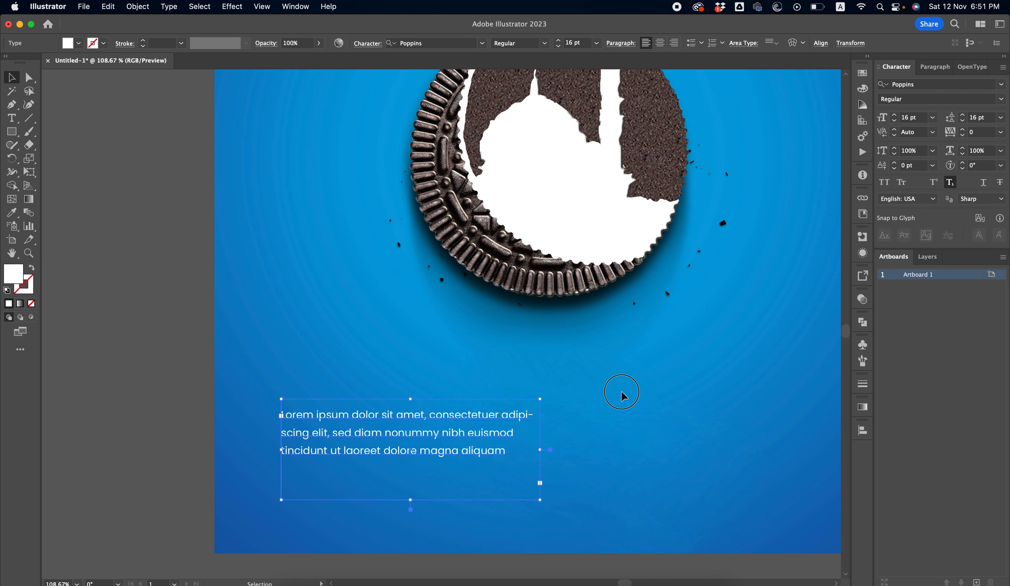
Paste a second copy of the placeholder text after the paragraph's last line so it overflows the text box
{"action": "left_click_drag", "start_coordinate": [485, 424], "coordinate": [394, 406]}
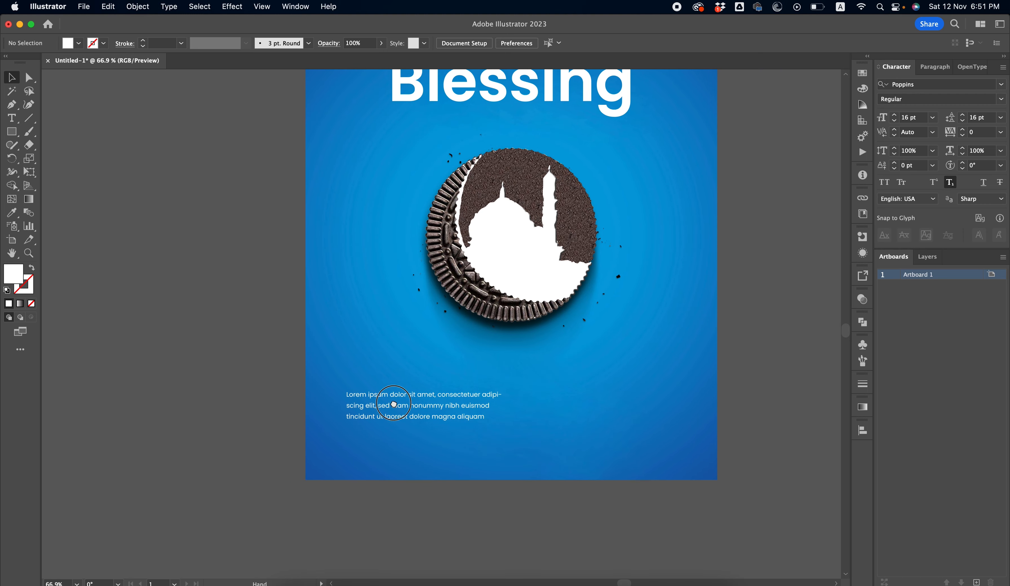
{"action": "double_click", "coordinate": [395, 405]}
{"action": "key", "text": "super+a"}
{"action": "double_click", "coordinate": [398, 407]}
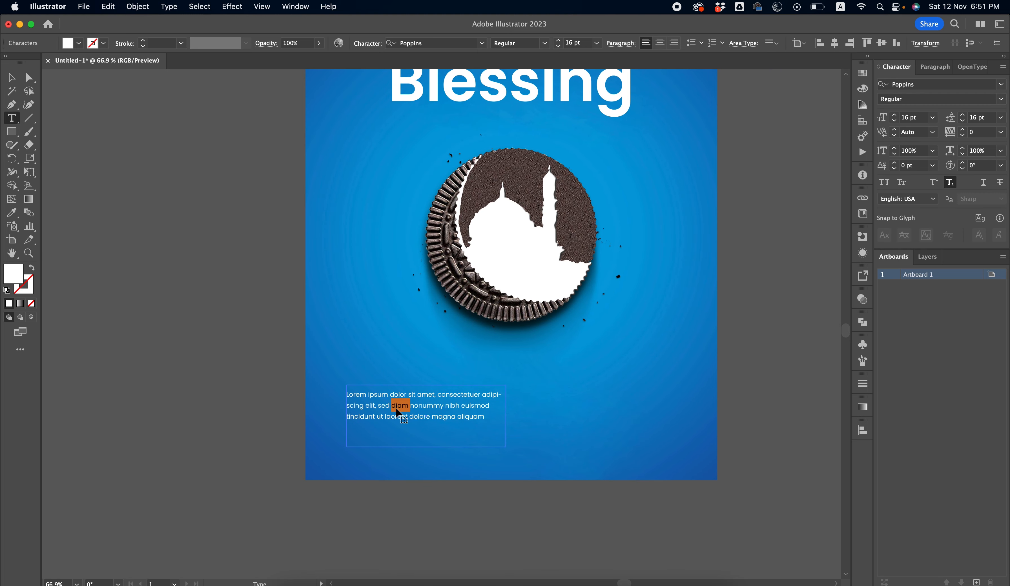
{"action": "key", "text": "super+a"}
{"action": "left_click", "coordinate": [479, 417]}
{"action": "left_click", "coordinate": [494, 417]}
{"action": "key", "text": "super+v"}
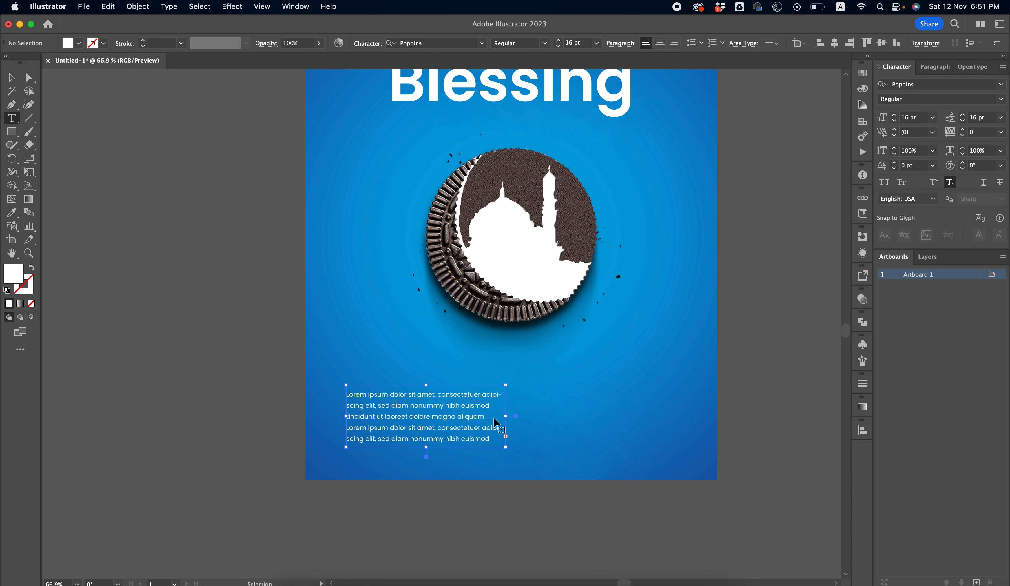
{"action": "left_click", "coordinate": [514, 417], "text": "super"}
Thread the paragraph's overflow text into a second text box beside the first, leaving a gap between the two
{"action": "scroll", "coordinate": [518, 417], "scroll_direction": "up", "scroll_amount": 3}
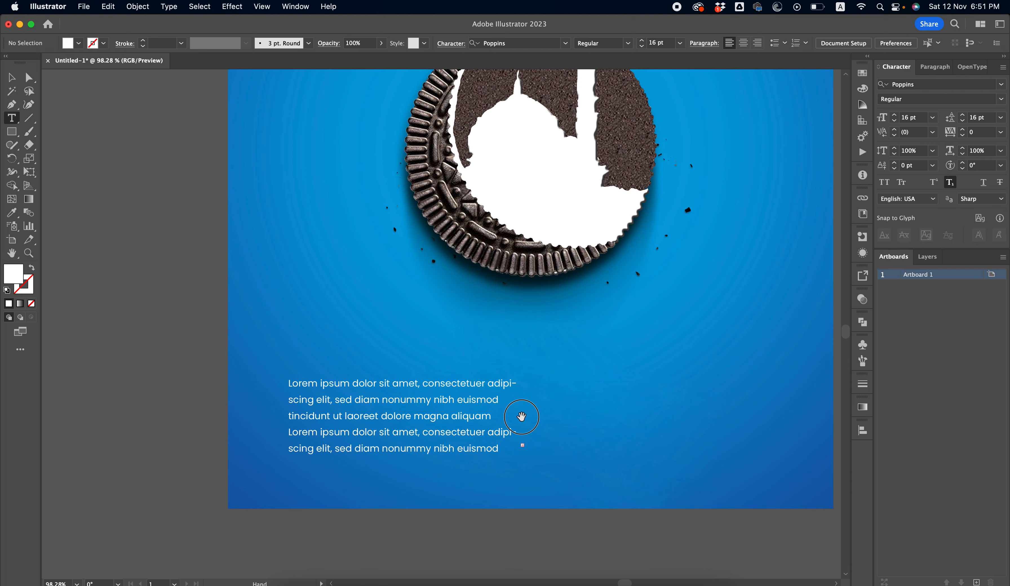
{"action": "scroll", "coordinate": [477, 449], "scroll_direction": "right", "scroll_amount": 2}
{"action": "key", "text": "v"}
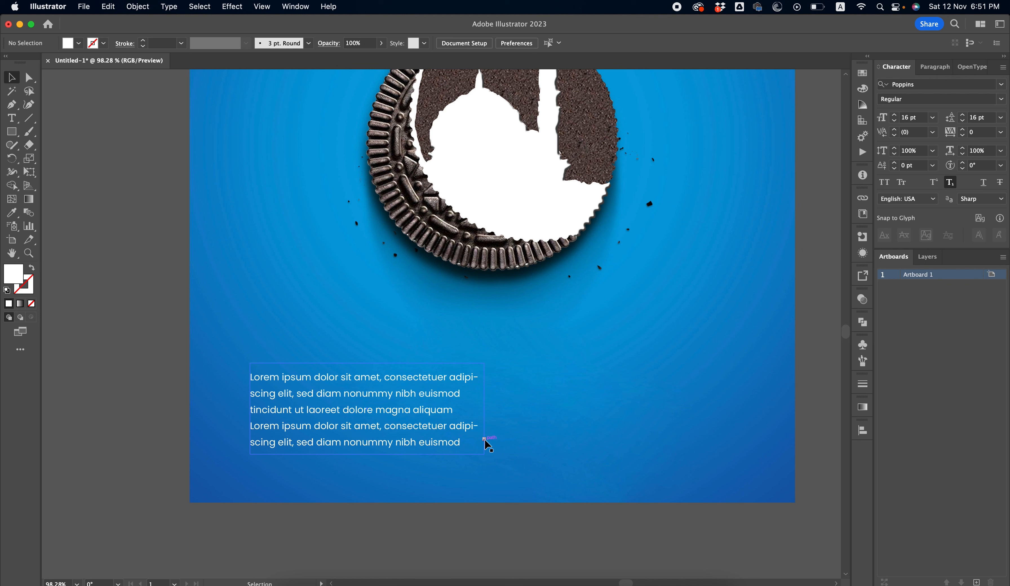
{"action": "left_click", "coordinate": [485, 443]}
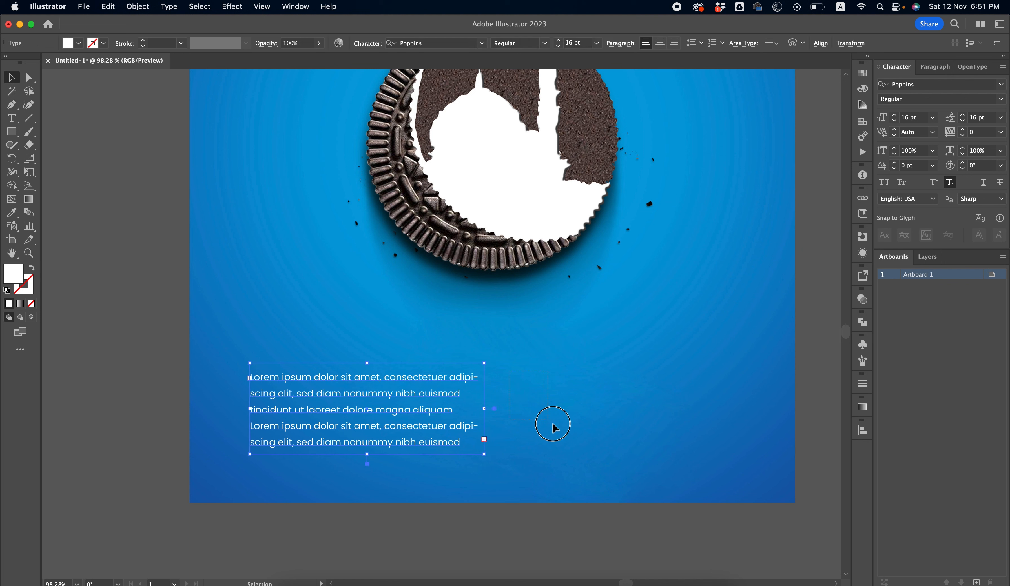
{"action": "left_click", "coordinate": [517, 426]}
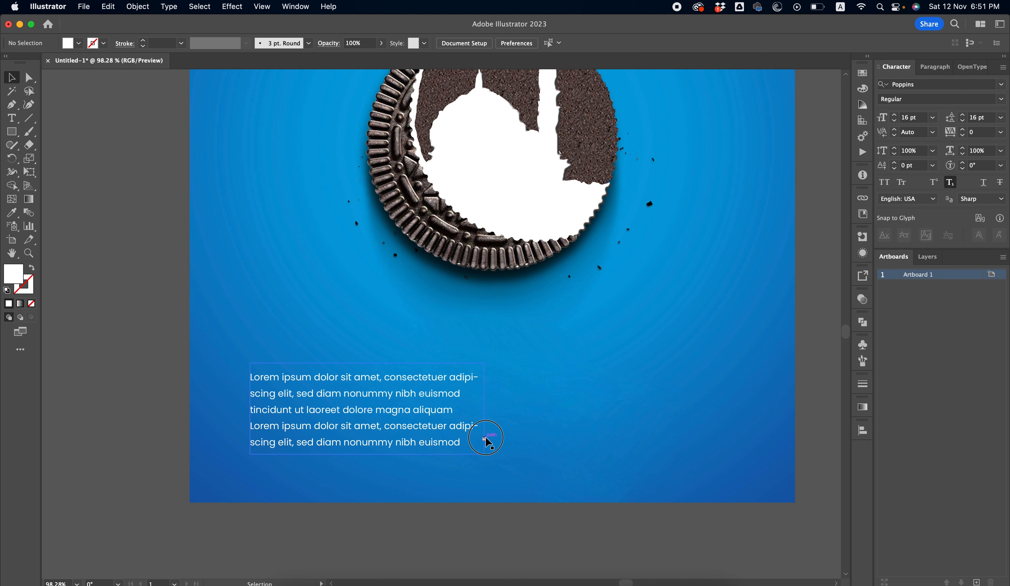
{"action": "left_click", "coordinate": [486, 442]}
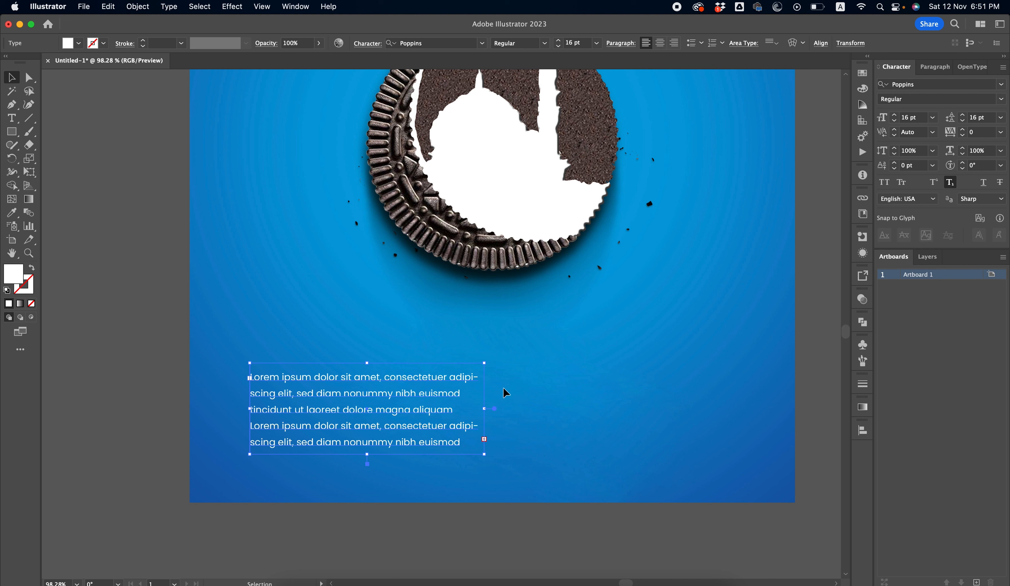
{"action": "left_click", "coordinate": [485, 440]}
{"action": "mouse_move", "coordinate": [486, 439]}
{"action": "left_mouse_down"}
{"action": "mouse_move", "coordinate": [521, 391]}
{"action": "mouse_move", "coordinate": [728, 438]}
{"action": "left_mouse_up"}
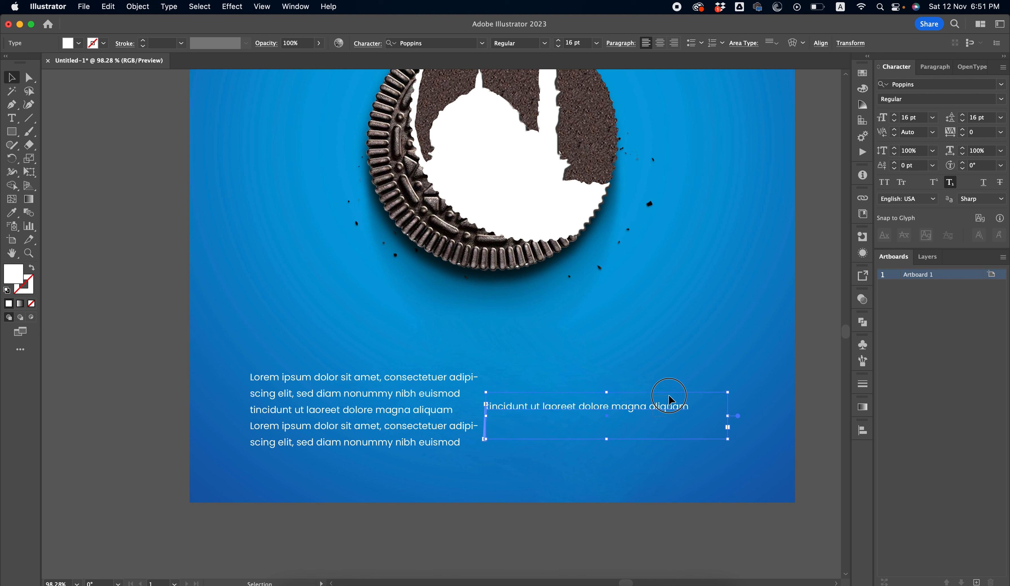
{"action": "left_click_drag", "start_coordinate": [631, 410], "coordinate": [666, 387]}
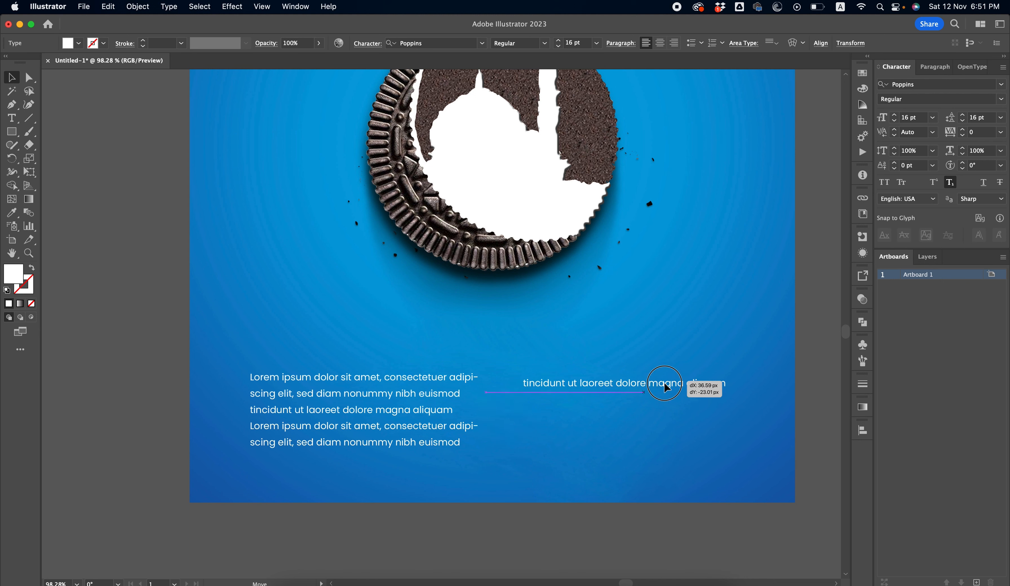
Paste more copies of the Lorem ipsum text into the first text box to fill both threaded boxes
{"action": "double_click", "coordinate": [416, 419]}
{"action": "key", "text": "super+a"}
{"action": "key", "text": "super+c"}
{"action": "left_click", "coordinate": [414, 412]}
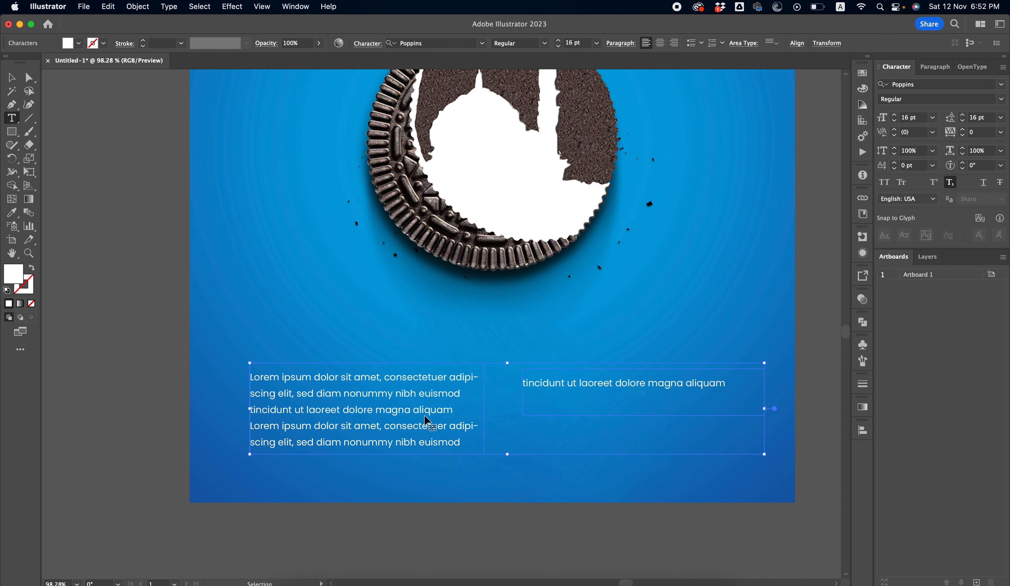
{"action": "key", "text": "super+v"}
{"action": "left_click", "coordinate": [466, 428]}
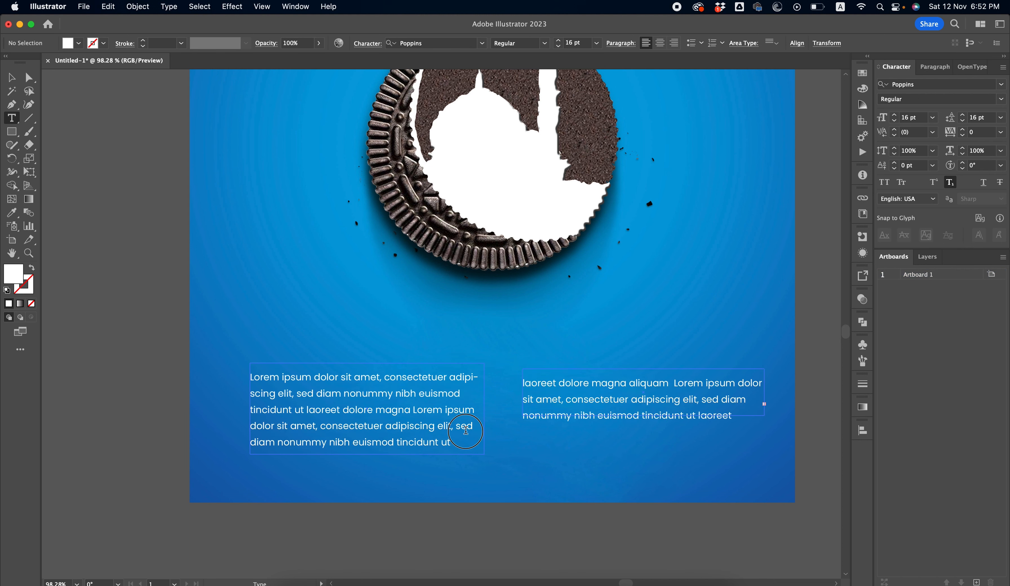
{"action": "type", "text": "Lorem ipsum dolor sit amet, consectetuer adipiscing elit, se"}
{"action": "left_click", "coordinate": [540, 480], "text": "super"}
{"action": "key", "text": "v"}
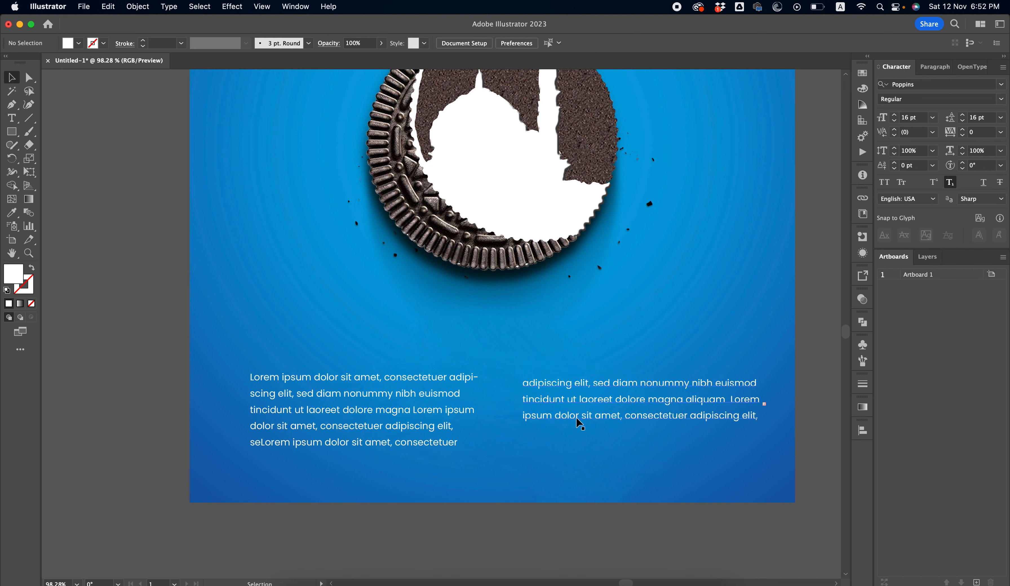
Shorten the first text box to four lines so the rest flows into the linked second box
{"action": "left_click", "coordinate": [577, 417]}
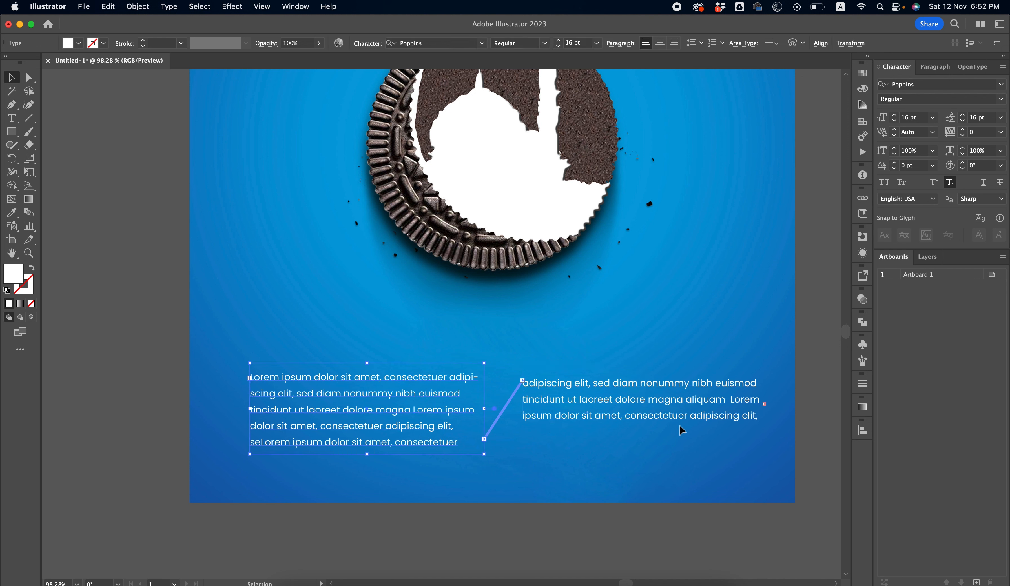
{"action": "left_click", "coordinate": [415, 442]}
{"action": "mouse_move", "coordinate": [372, 454]}
{"action": "left_mouse_down"}
{"action": "mouse_move", "coordinate": [375, 424]}
{"action": "mouse_move", "coordinate": [373, 439]}
{"action": "left_mouse_up"}
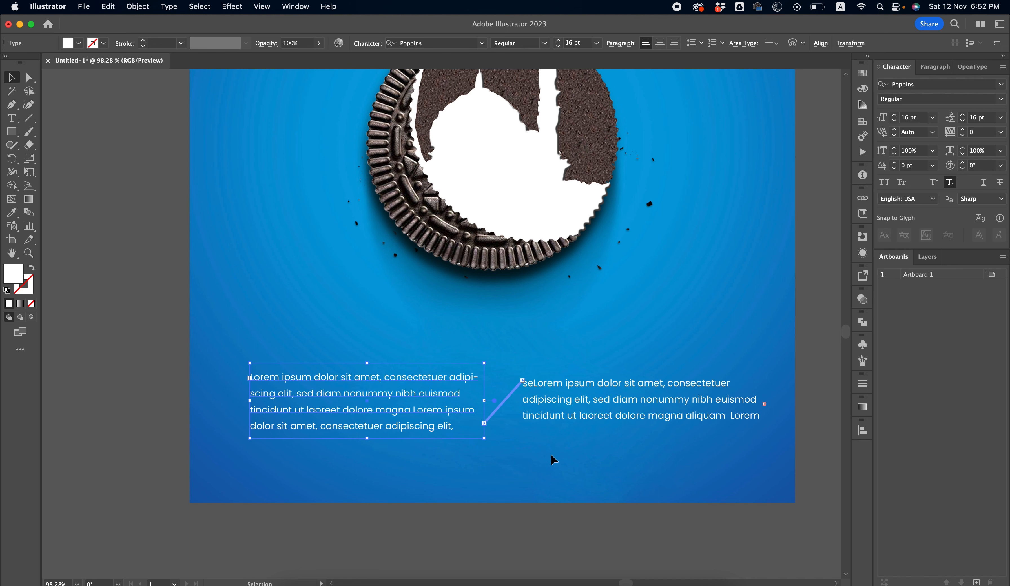
{"action": "left_click", "coordinate": [638, 473]}
Align the two threaded text boxes by their top edges
{"action": "left_click_drag", "start_coordinate": [504, 431], "coordinate": [503, 431]}
{"action": "left_click_drag", "start_coordinate": [635, 429], "coordinate": [753, 428]}
{"action": "double_click", "coordinate": [556, 417]}
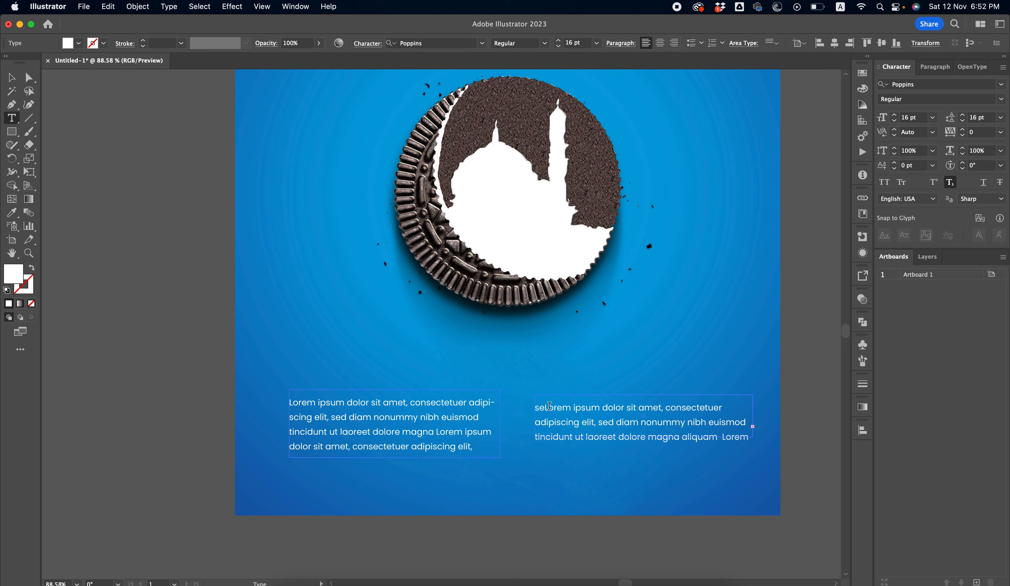
{"action": "left_click", "coordinate": [700, 439], "text": "super"}
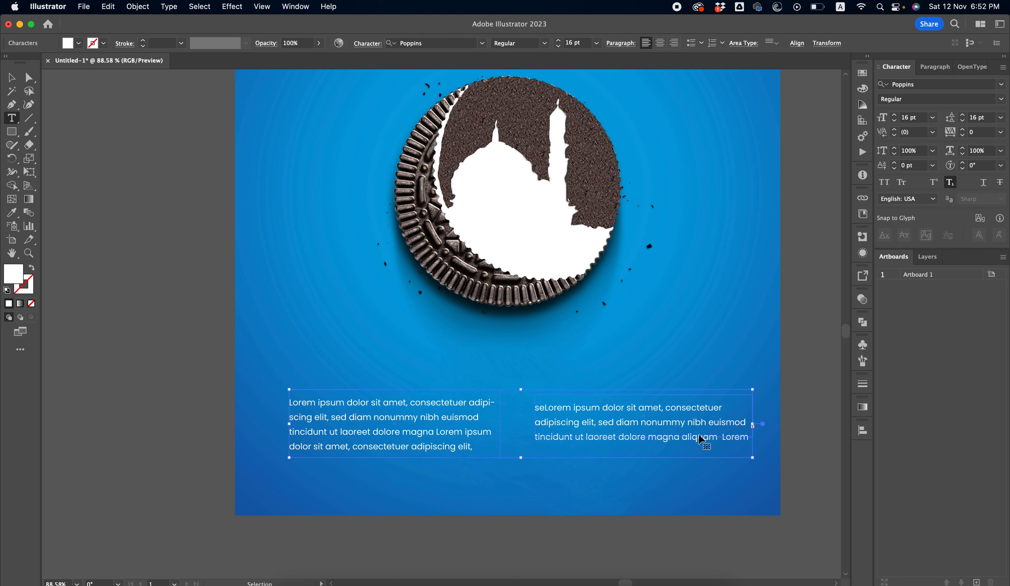
{"action": "left_click", "coordinate": [641, 350], "text": "super"}
{"action": "key", "text": "v"}
{"action": "left_click", "coordinate": [620, 418]}
{"action": "left_click", "coordinate": [422, 416], "text": "shift"}
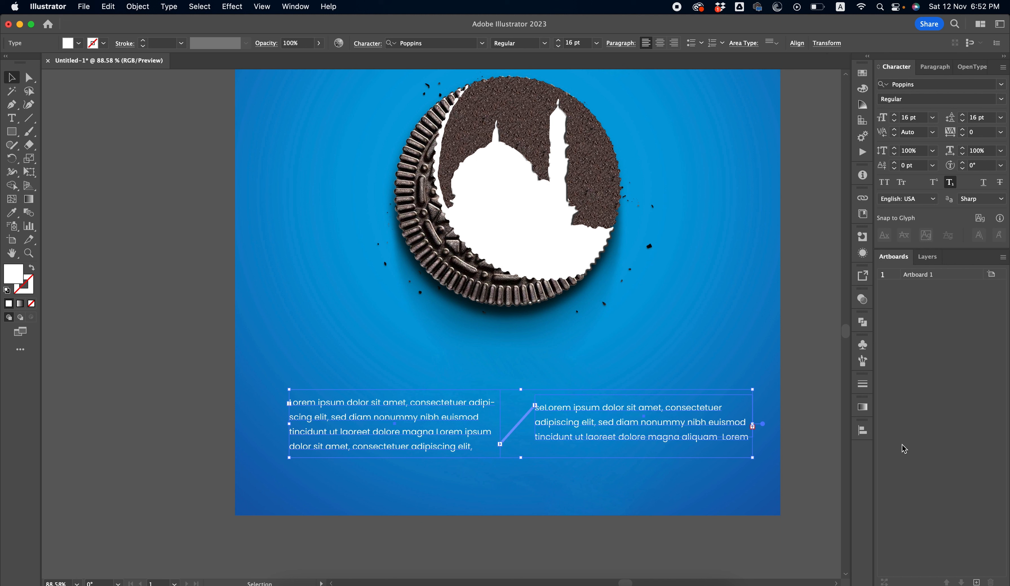
{"action": "left_click", "coordinate": [863, 430]}
{"action": "left_click", "coordinate": [807, 457]}
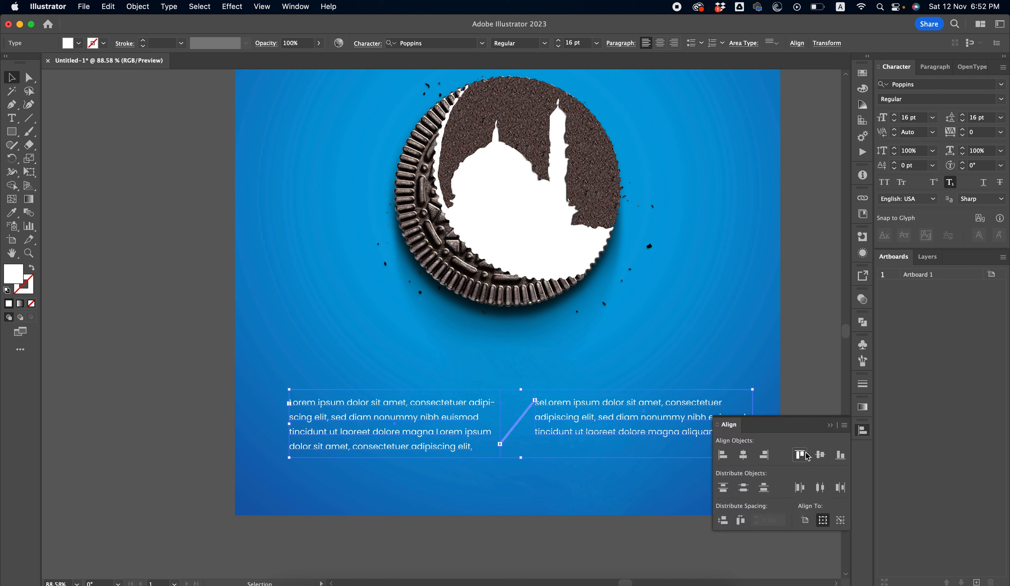
Move the second text box slightly closer to the first at the bottom of the poster
{"action": "left_click", "coordinate": [630, 478]}
{"action": "left_click_drag", "start_coordinate": [572, 472], "coordinate": [455, 517]}
{"action": "left_click_drag", "start_coordinate": [433, 410], "coordinate": [437, 403]}
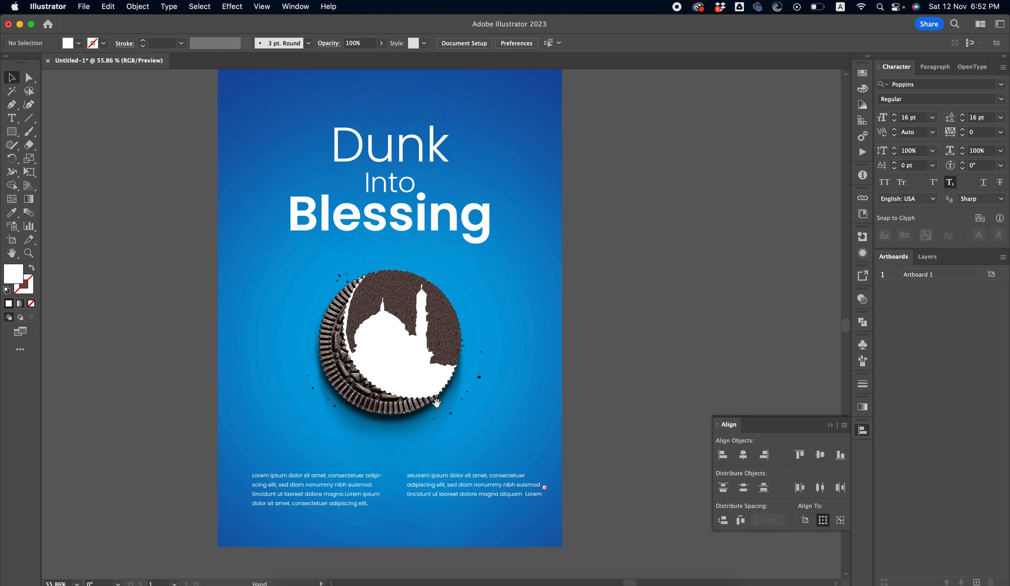
{"action": "left_click_drag", "start_coordinate": [319, 428], "coordinate": [338, 440]}
{"action": "left_click_drag", "start_coordinate": [454, 498], "coordinate": [447, 529]}
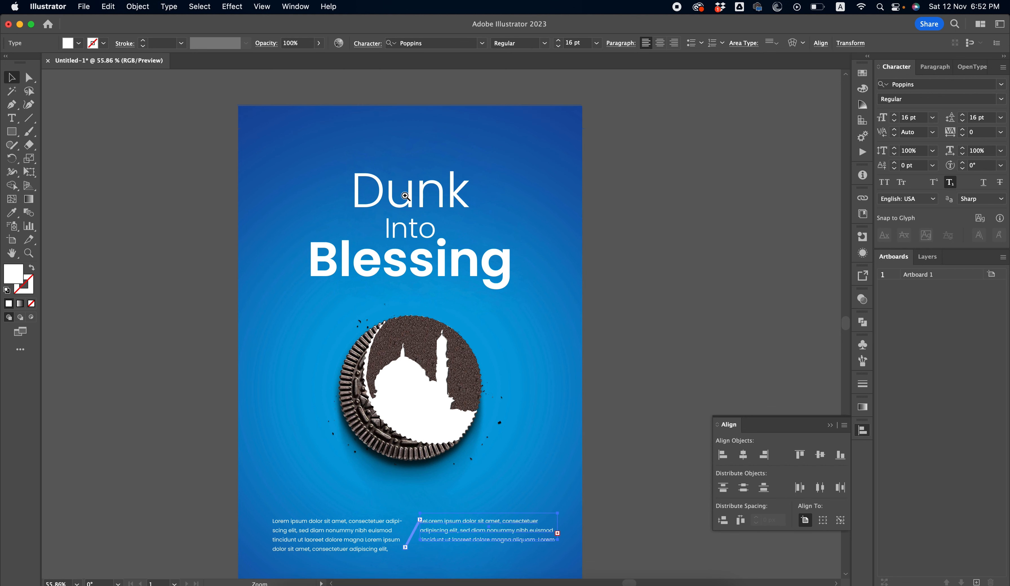
{"action": "left_click_drag", "start_coordinate": [405, 197], "coordinate": [385, 200]}
{"action": "left_click_drag", "start_coordinate": [414, 349], "coordinate": [400, 322]}
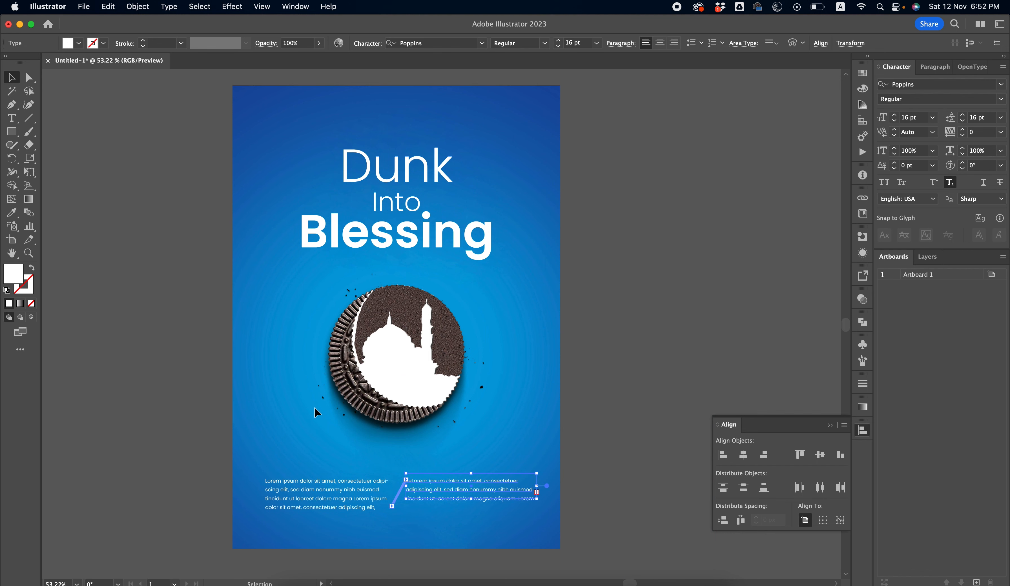
Set the vertical scale of the "Extra Test" heading on the white layout to 108% and shift the heading slightly right
{"action": "left_click_drag", "start_coordinate": [116, 331], "coordinate": [396, 267]}
{"action": "left_click_drag", "start_coordinate": [333, 257], "coordinate": [654, 377]}
{"action": "left_click_drag", "start_coordinate": [466, 363], "coordinate": [364, 258]}
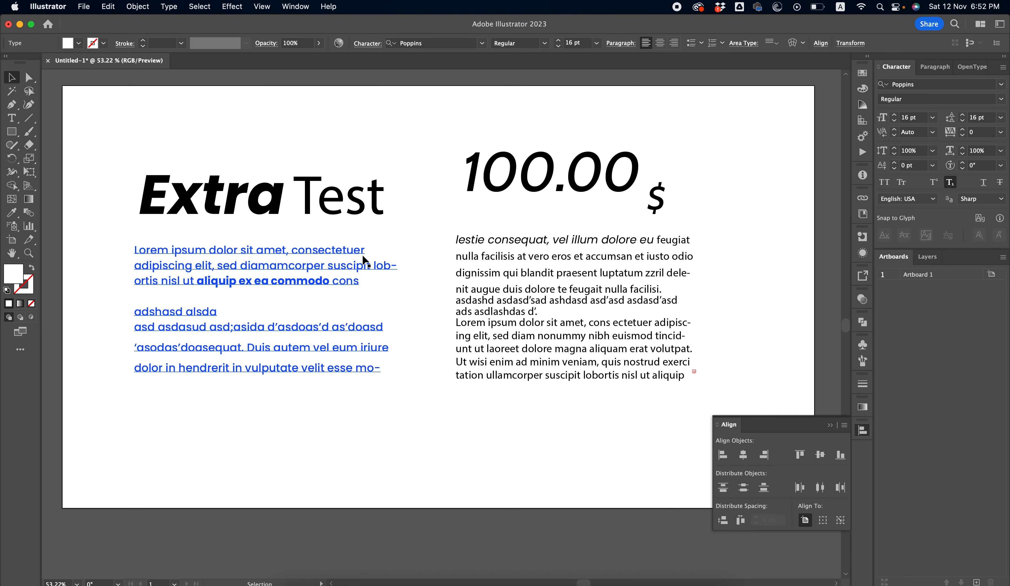
{"action": "left_click", "coordinate": [271, 186]}
{"action": "left_click_drag", "start_coordinate": [271, 185], "coordinate": [250, 202]}
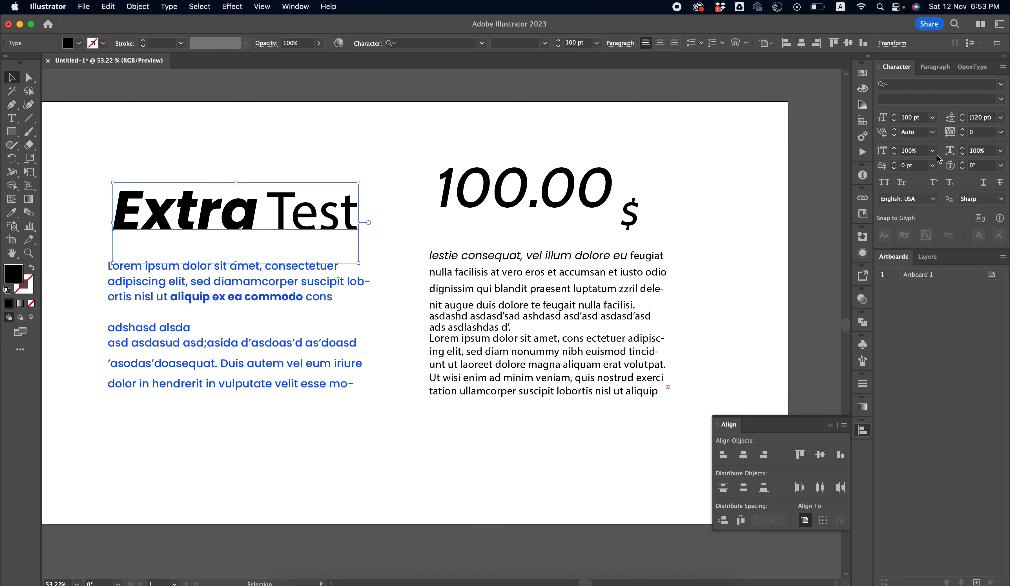
{"action": "left_click", "coordinate": [894, 148]}
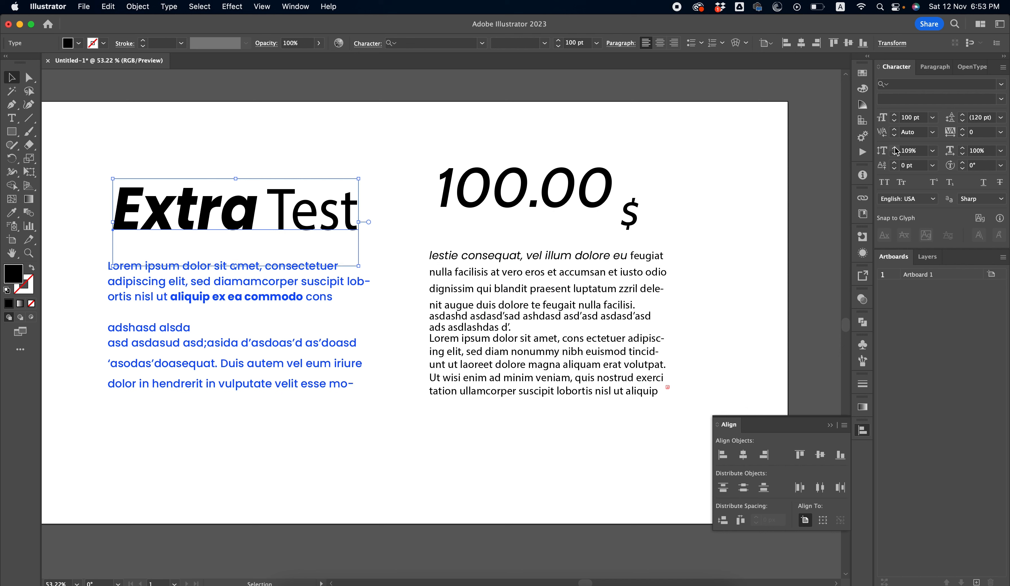
{"action": "left_click_drag", "start_coordinate": [163, 209], "coordinate": [208, 207]}
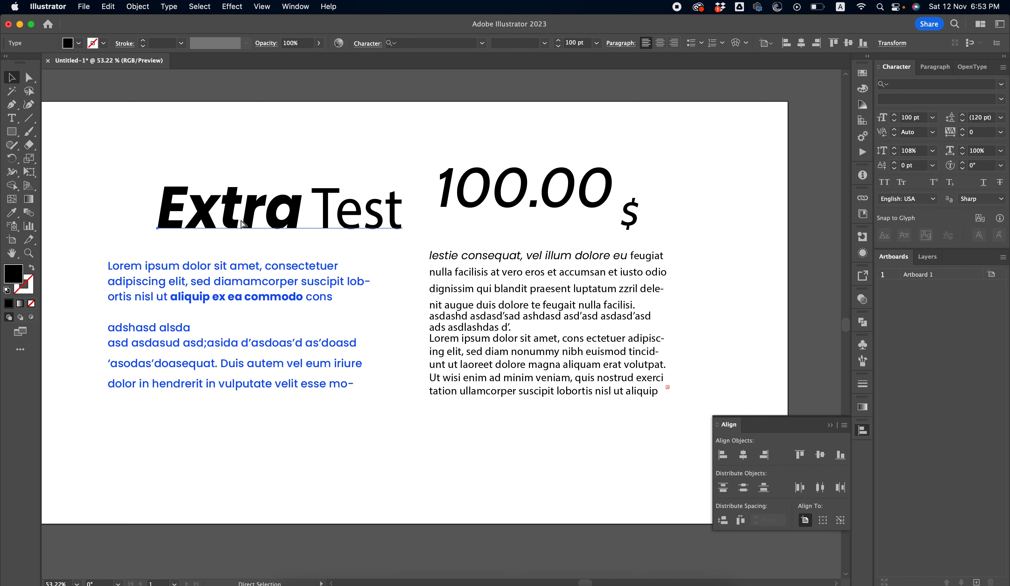
Use the Eyedropper to restyle the first body text box with the black Myriad Pro formatting of the second box
{"action": "key", "text": "super+z"}
{"action": "key", "text": "super+z"}
{"action": "left_click_drag", "start_coordinate": [238, 278], "coordinate": [327, 323]}
{"action": "left_click", "coordinate": [354, 336]}
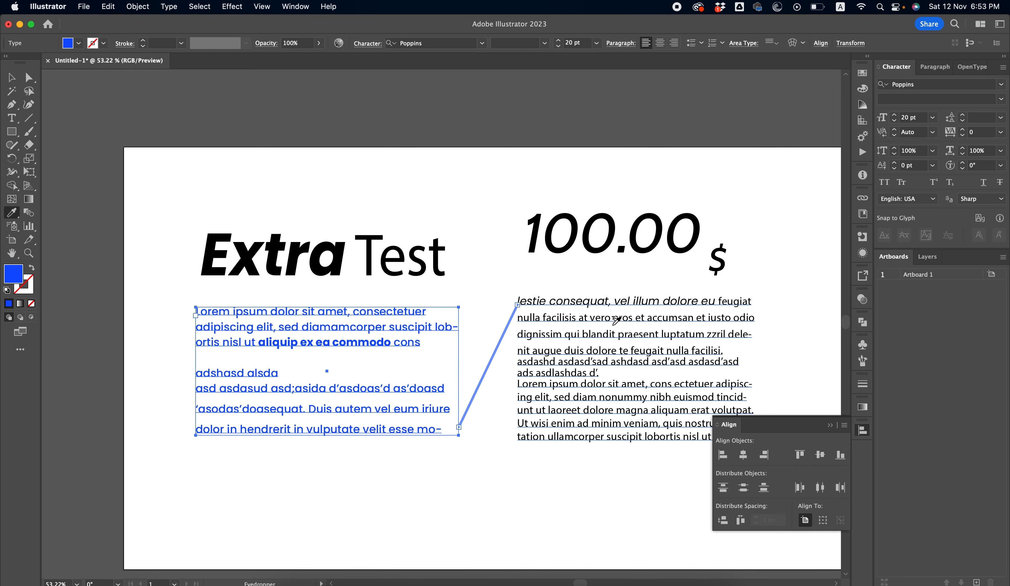
{"action": "key", "text": "i"}
{"action": "left_click", "coordinate": [446, 233], "text": "super"}
{"action": "left_click_drag", "start_coordinate": [387, 367], "coordinate": [356, 416]}
{"action": "key", "text": "v"}
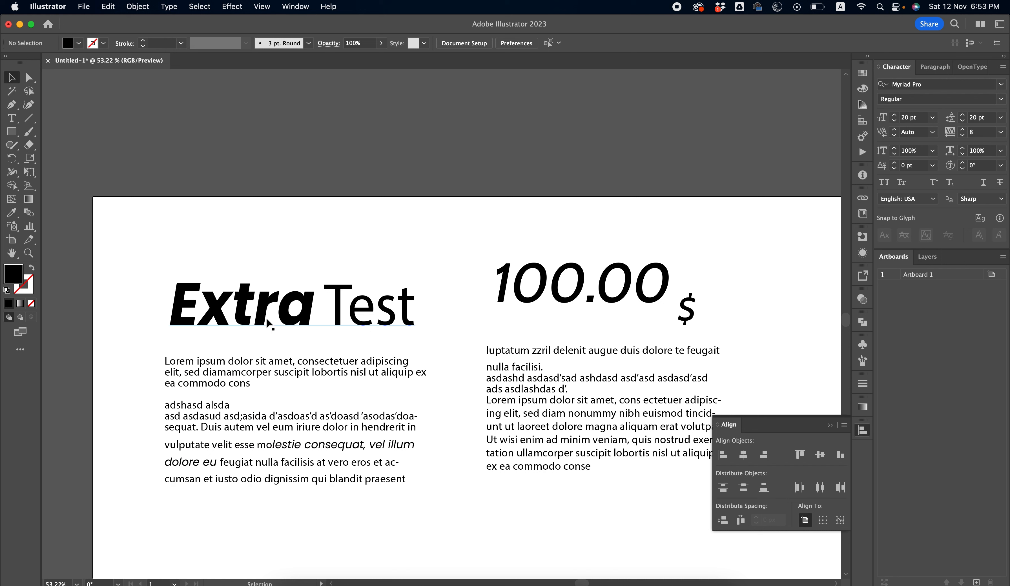
Try stretching the "Extra Test" heading by its upper edge and corner, undoing each change
{"action": "left_click", "coordinate": [267, 321]}
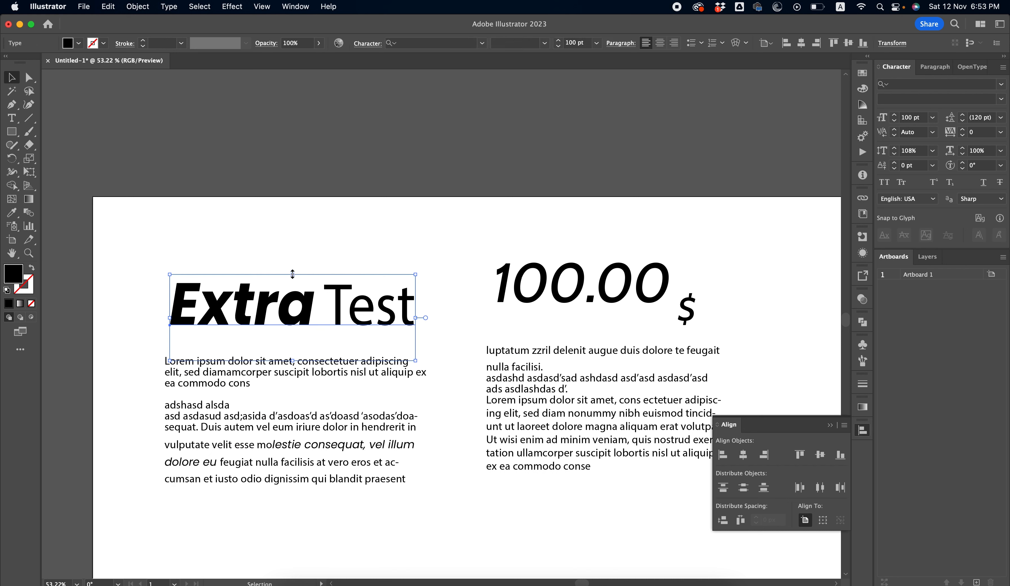
{"action": "left_click_drag", "start_coordinate": [293, 274], "coordinate": [300, 199]}
{"action": "key", "text": "super+z"}
{"action": "left_click_drag", "start_coordinate": [293, 272], "coordinate": [313, 131]}
{"action": "key", "text": "super+z"}
{"action": "left_click_drag", "start_coordinate": [416, 275], "coordinate": [419, 247]}
{"action": "key", "text": "super+z"}
Try a larger font size on the "Extra Test" heading and return it to 100 pt
{"action": "left_click", "coordinate": [919, 118]}
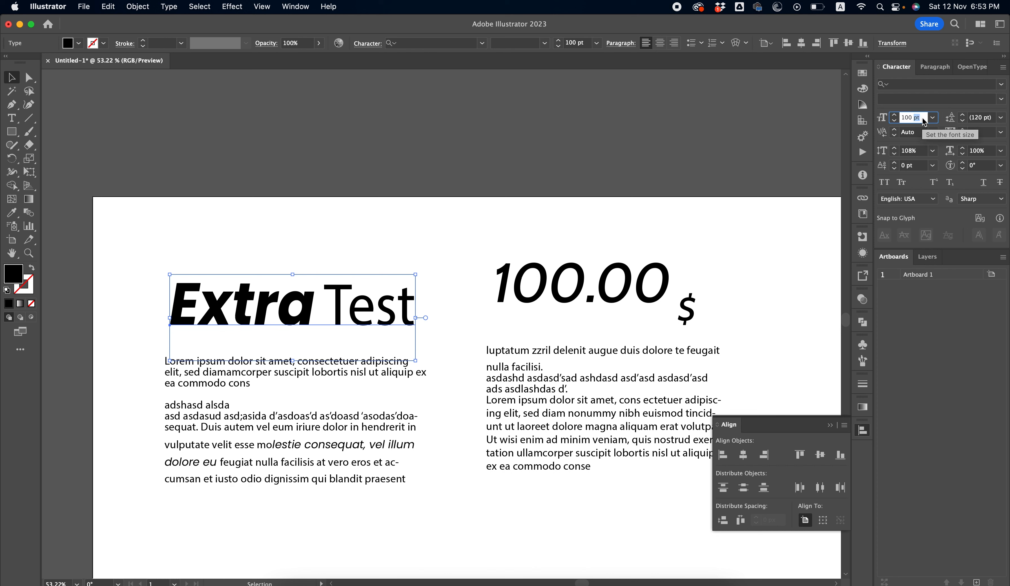
{"action": "key", "text": "shift+Up"}
{"action": "key", "text": "shift+Up"}
{"action": "key", "text": "shift+Up"}
{"action": "key", "text": "shift+Down"}
{"action": "key", "text": "shift+Down"}
{"action": "key", "text": "shift+Down"}
Move the "Extra Test" heading higher above the paragraph, with 120 pt leading and 100% vertical scale
{"action": "double_click", "coordinate": [976, 116]}
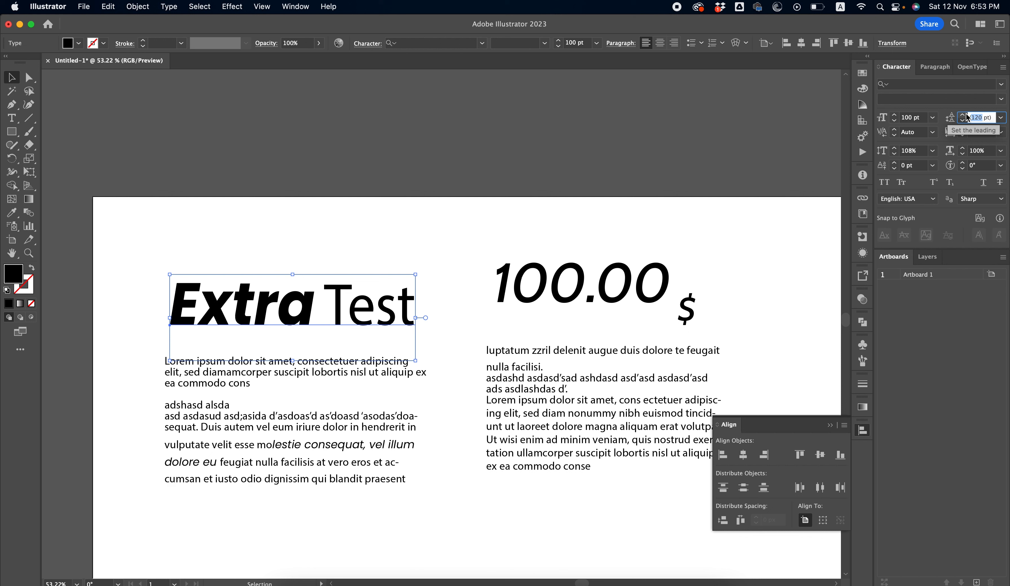
{"action": "left_click_drag", "start_coordinate": [234, 300], "coordinate": [258, 276]}
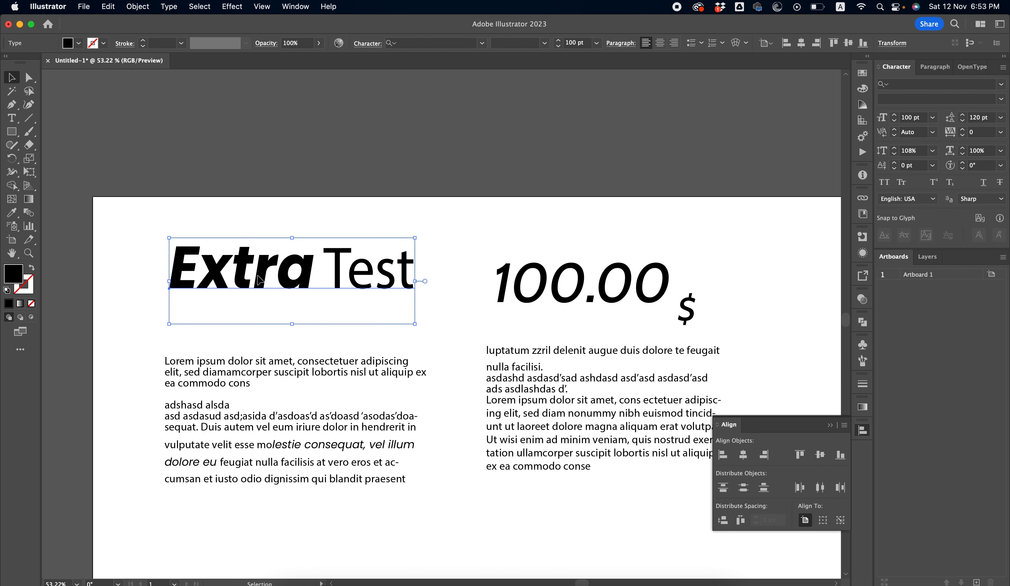
{"action": "key", "text": "super+z"}
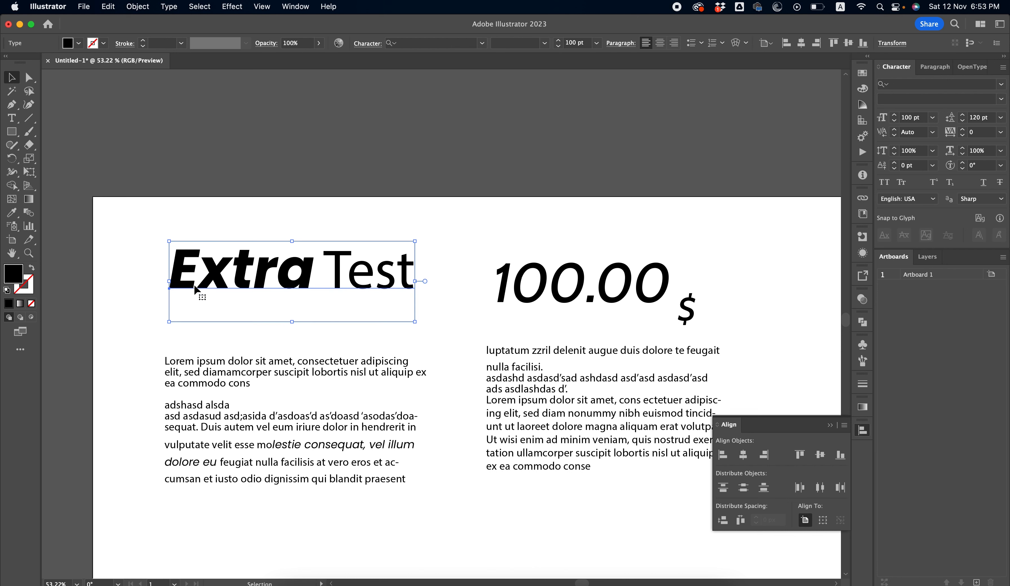
Stretch the "Extra Test" heading upward, undo it, and raise its vertical scale to 200% instead
{"action": "left_click_drag", "start_coordinate": [294, 242], "coordinate": [293, 185]}
{"action": "key", "text": "super+z"}
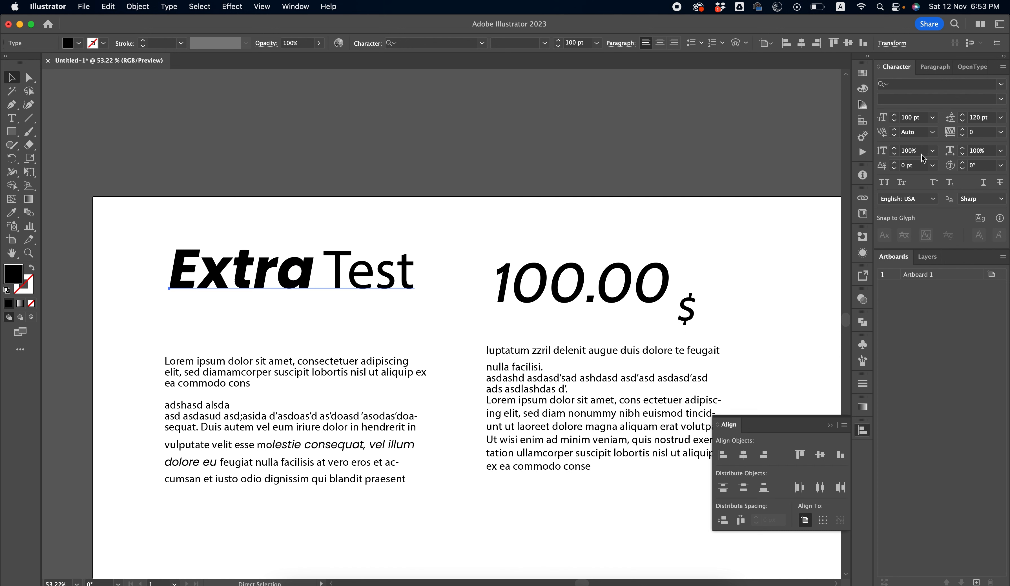
{"action": "left_click", "coordinate": [917, 152]}
{"action": "key", "text": "shift+Up"}
{"action": "key", "text": "shift+Up"}
{"action": "key", "text": "shift+Up"}
{"action": "key", "text": "shift+Up"}
{"action": "key", "text": "shift+Up"}
{"action": "key", "text": "shift+Up"}
{"action": "key", "text": "shift+Up"}
{"action": "key", "text": "shift+Up"}
{"action": "key", "text": "shift+Up"}
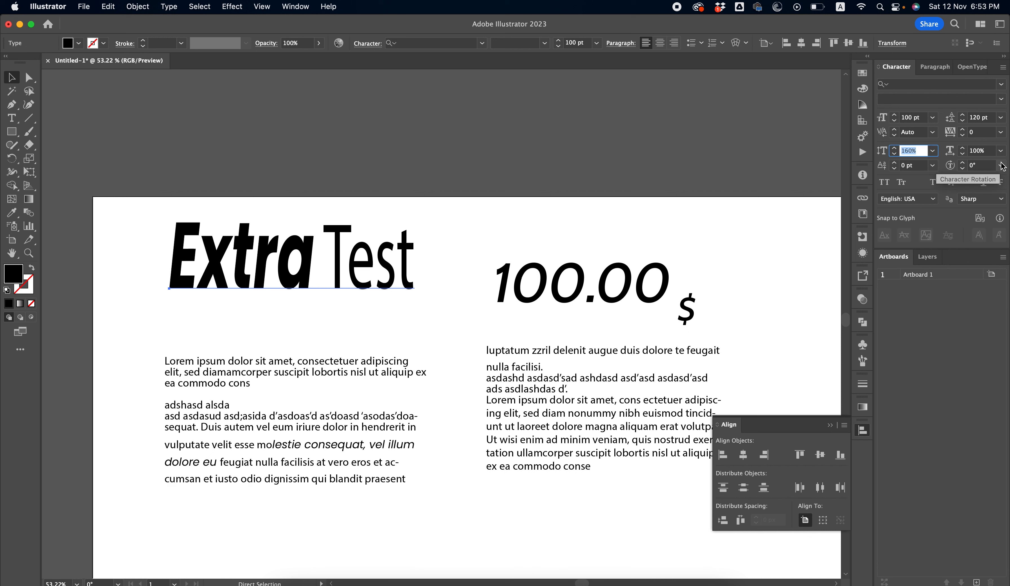
Undo the vertical scale increases step by step and set the "Extra Test" heading's vertical scale to 100%
{"action": "left_click", "coordinate": [316, 270]}
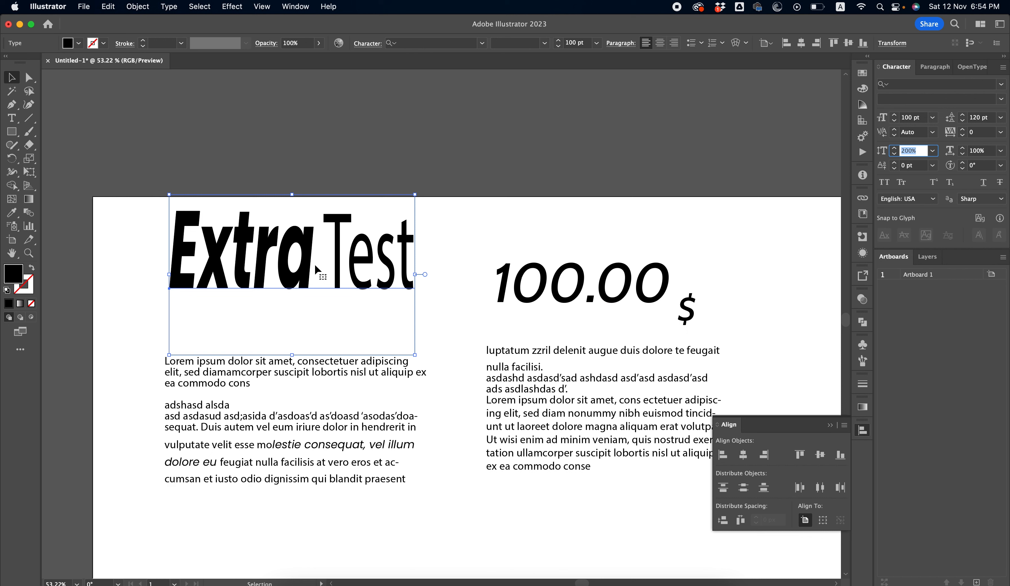
{"action": "key", "text": "super+z"}
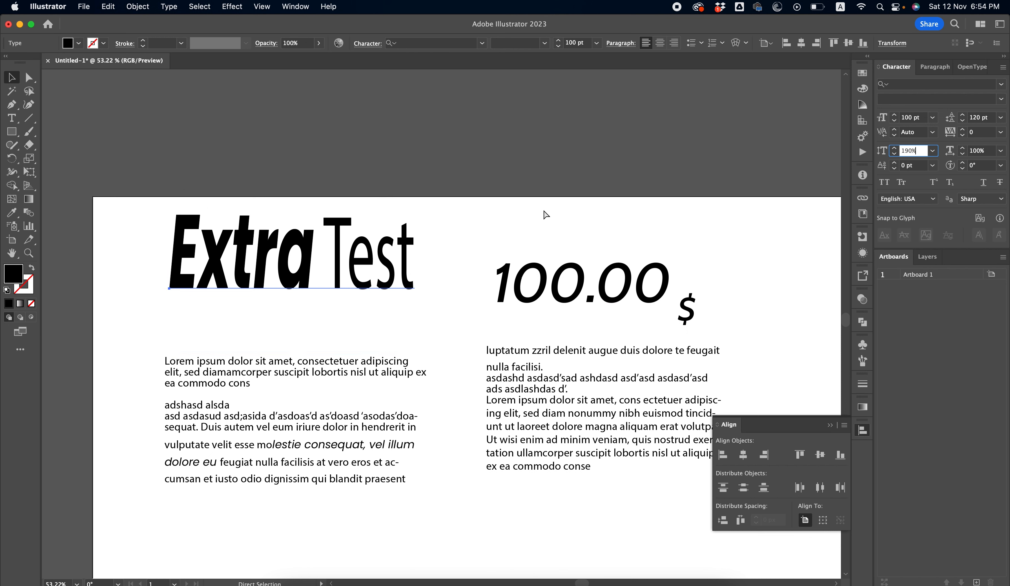
{"action": "key", "text": "super+z"}
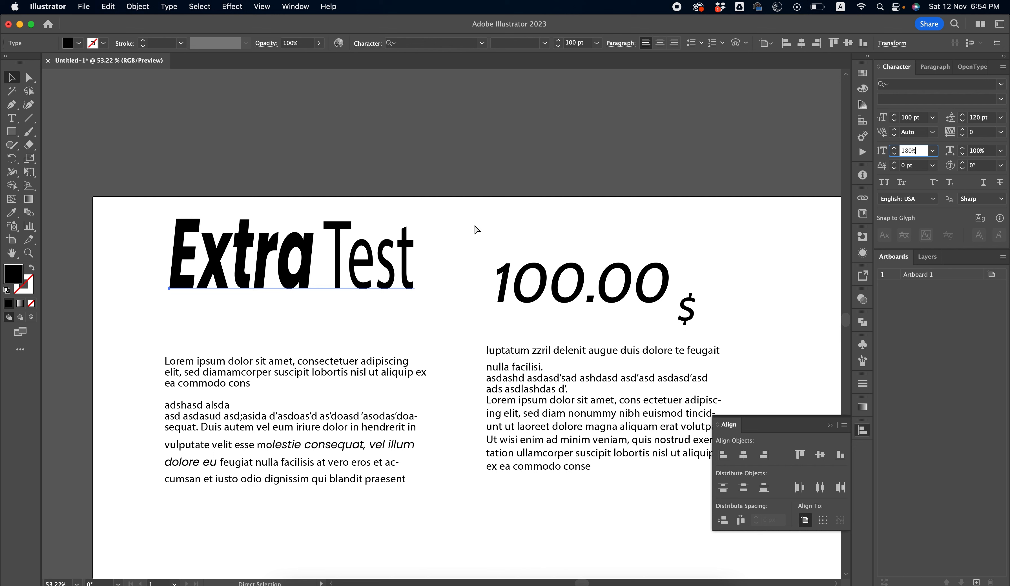
{"action": "key", "text": "super+z"}
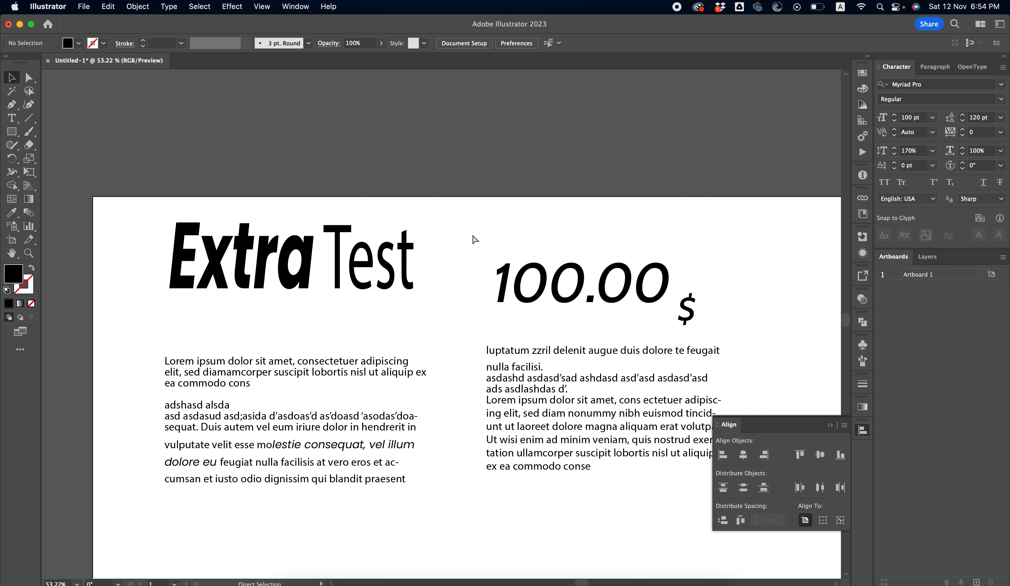
{"action": "key", "text": "super+z"}
{"action": "key", "text": "super+z"}
{"action": "left_click", "coordinate": [302, 273]}
{"action": "key", "text": "v"}
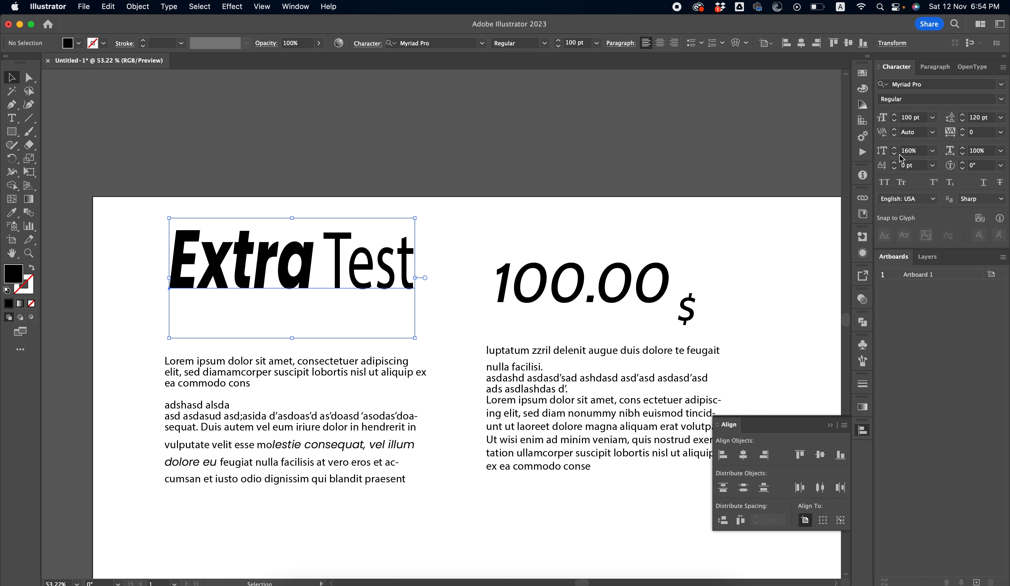
{"action": "left_click", "coordinate": [911, 151]}
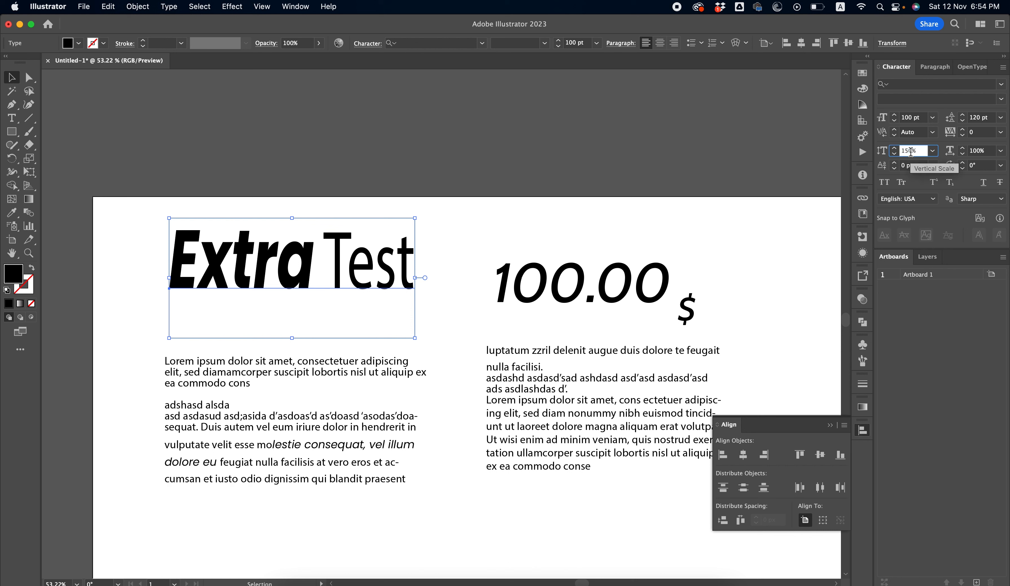
{"action": "type", "text": "100"}
{"action": "key", "text": "Return"}
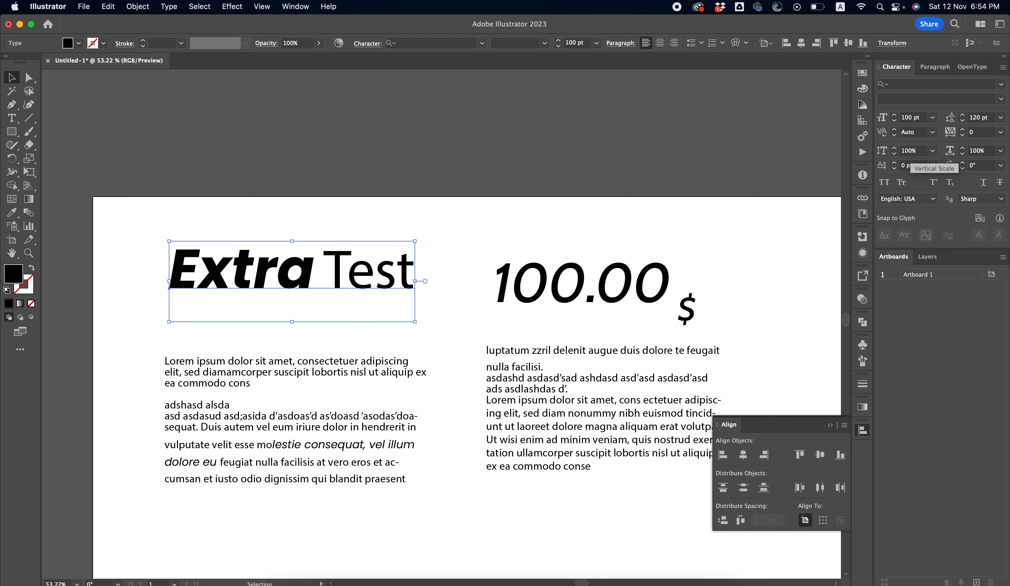
{"action": "left_click", "coordinate": [726, 181]}
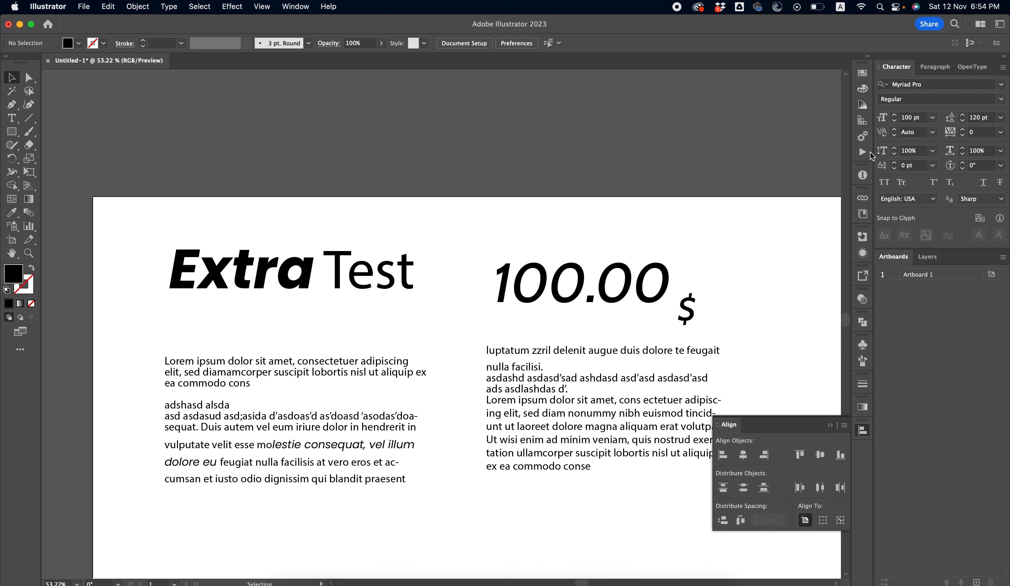
Widen the "Extra Test" heading by raising its horizontal scale in steps to 200%
{"action": "left_click", "coordinate": [963, 148]}
{"action": "left_click", "coordinate": [963, 148]}
{"action": "left_click", "coordinate": [963, 149]}
{"action": "left_click", "coordinate": [307, 267]}
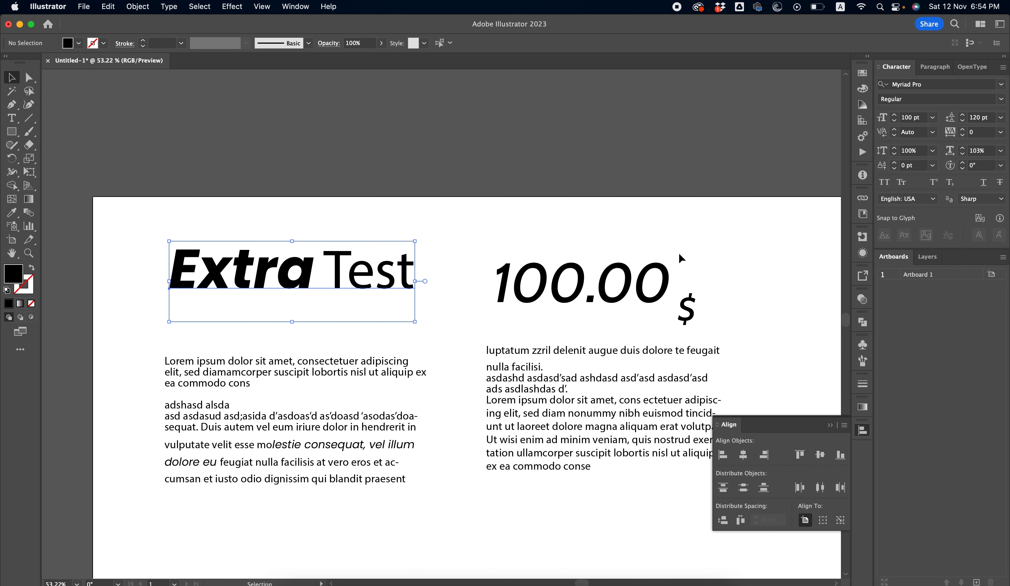
{"action": "left_click", "coordinate": [991, 152]}
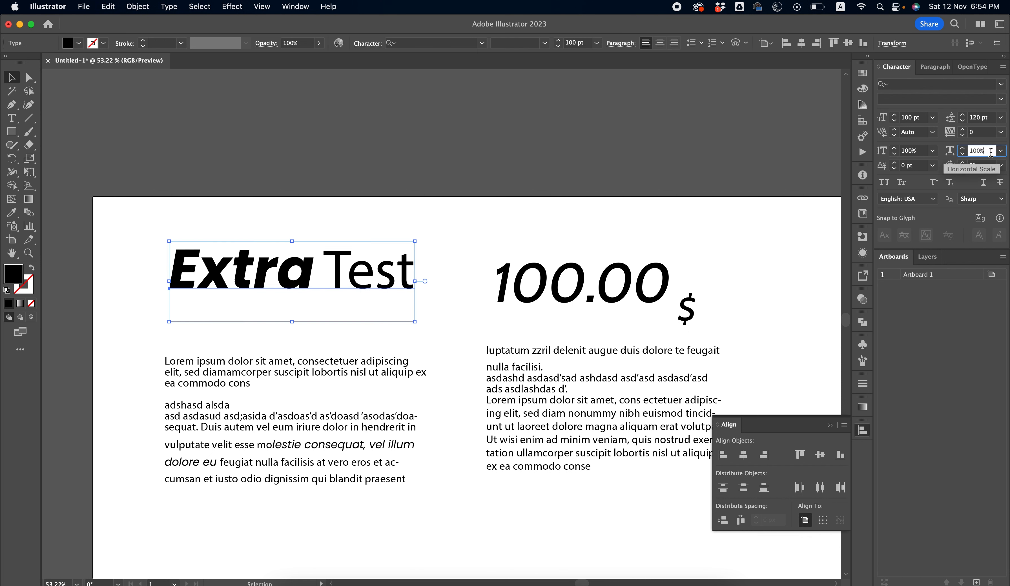
{"action": "type", "text": "140"}
{"action": "key", "text": "Return"}
{"action": "key", "text": "shift+Up"}
{"action": "key", "text": "shift+Up"}
{"action": "key", "text": "shift+Up"}
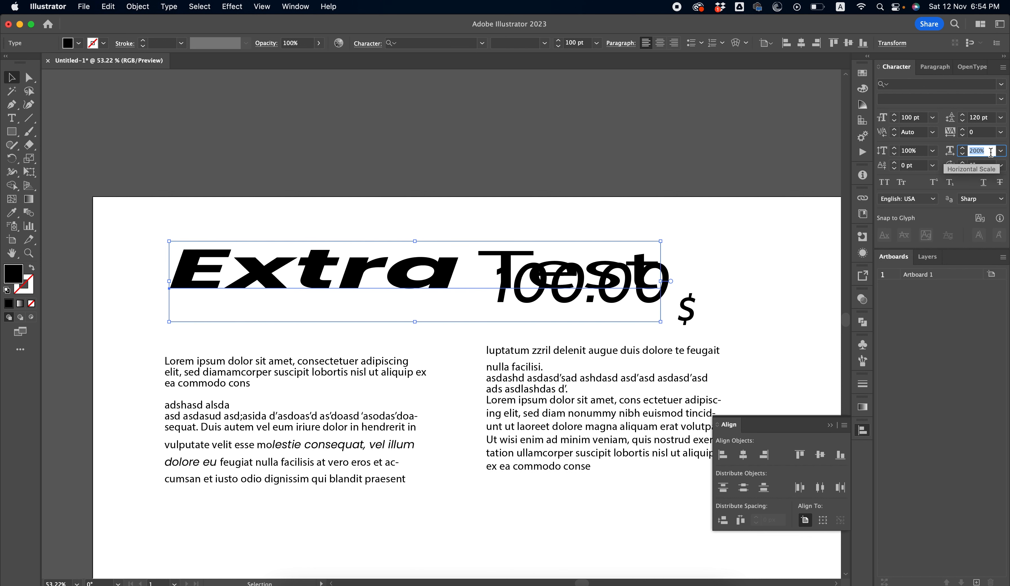
Reduce the "Extra Test" heading's horizontal scale to 100%
{"action": "key", "text": "shift+Down"}
{"action": "key", "text": "shift+Down"}
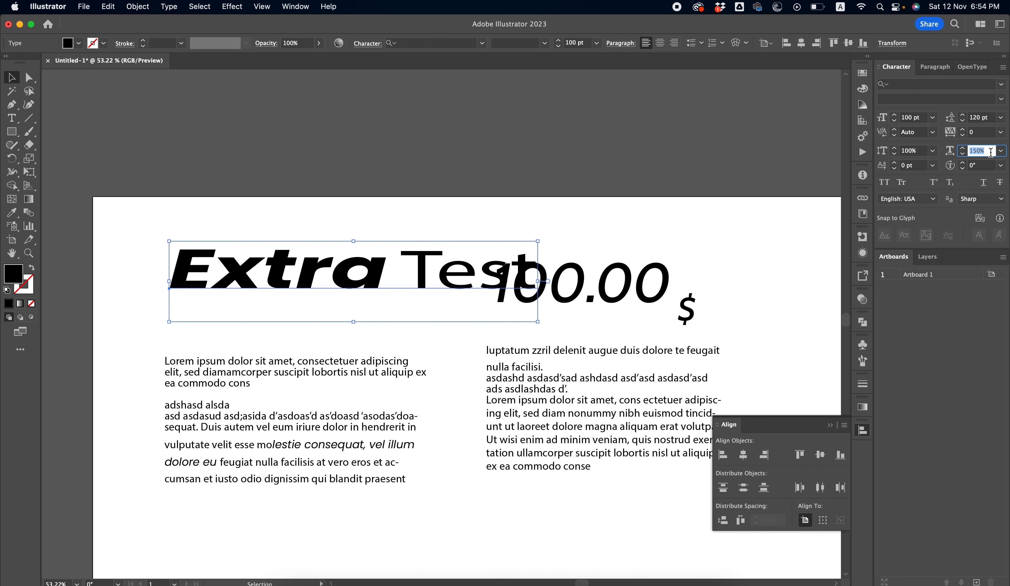
{"action": "key", "text": "shift+Down"}
{"action": "key", "text": "shift+Down"}
{"action": "key", "text": "shift+Down"}
{"action": "key", "text": "shift+Down"}
{"action": "key", "text": "shift+Down"}
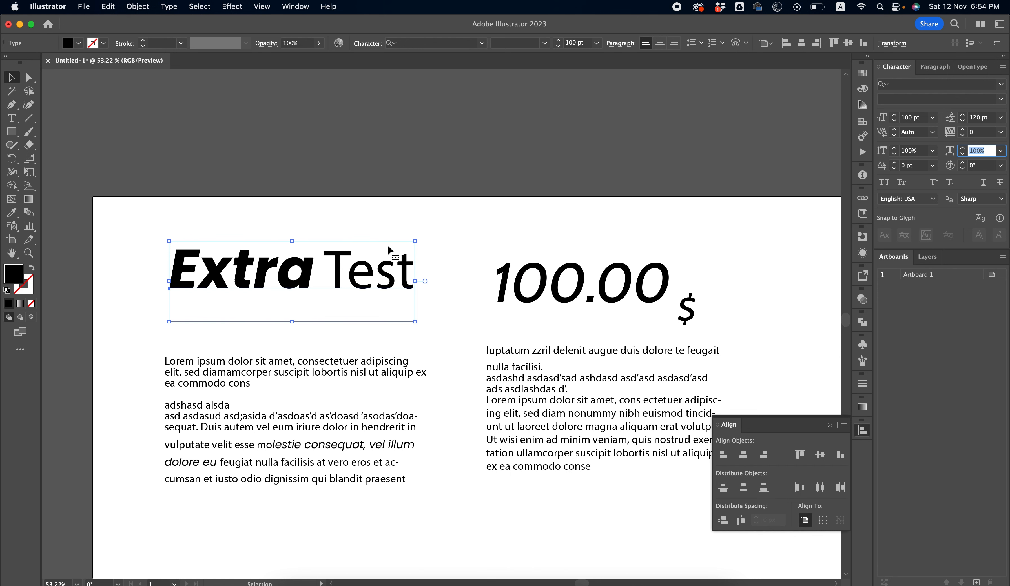
Move the "Extra Test" heading down close above the first paragraph, lined up with the paragraph's left edge
{"action": "mouse_move", "coordinate": [415, 241]}
{"action": "left_mouse_down"}
{"action": "mouse_move", "coordinate": [589, 151]}
{"action": "mouse_move", "coordinate": [351, 250]}
{"action": "mouse_move", "coordinate": [415, 241]}
{"action": "left_mouse_up"}
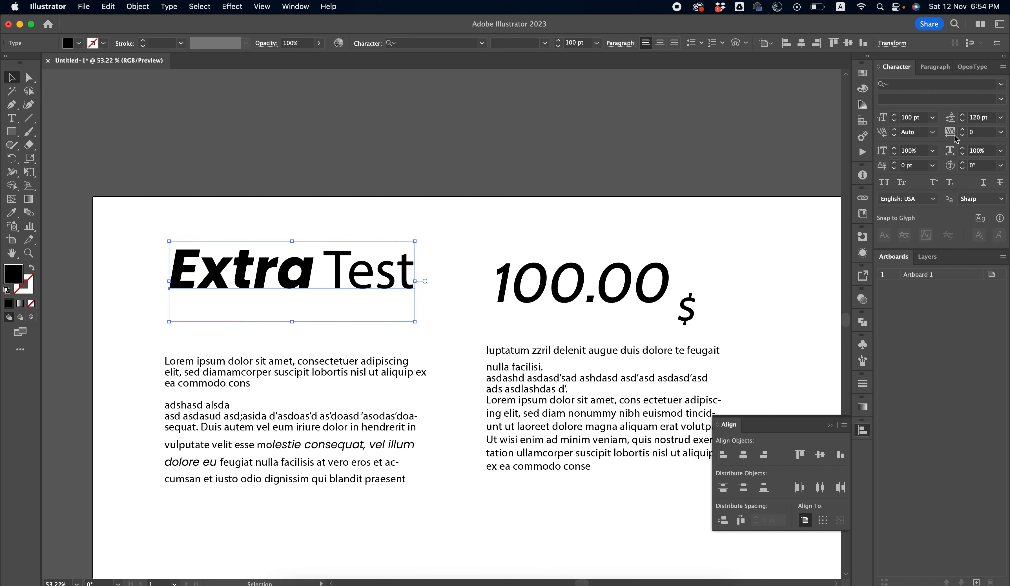
{"action": "left_click", "coordinate": [377, 234]}
{"action": "left_click_drag", "start_coordinate": [370, 308], "coordinate": [355, 328]}
{"action": "left_click", "coordinate": [383, 232]}
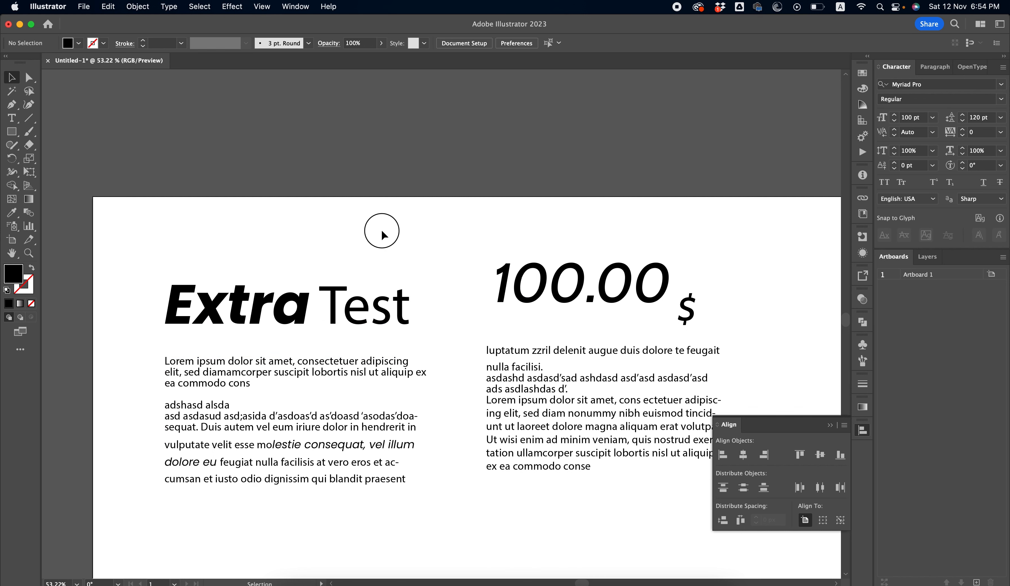
Move the second body text box slightly left and down, nearer to the first box
{"action": "left_click_drag", "start_coordinate": [442, 410], "coordinate": [366, 310]}
{"action": "left_click_drag", "start_coordinate": [506, 331], "coordinate": [493, 347]}
{"action": "left_click", "coordinate": [656, 329]}
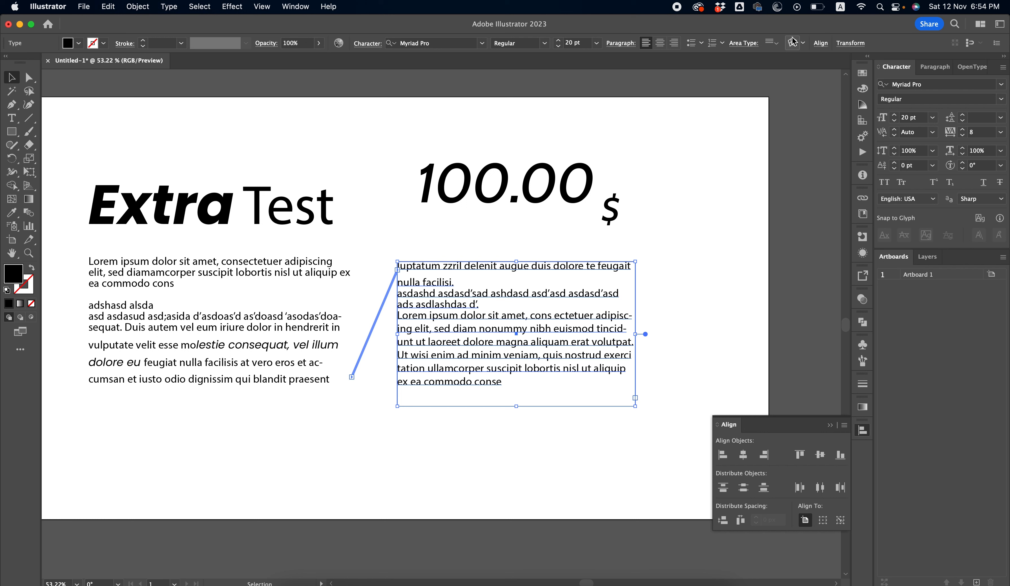
{"action": "left_click", "coordinate": [680, 7]}
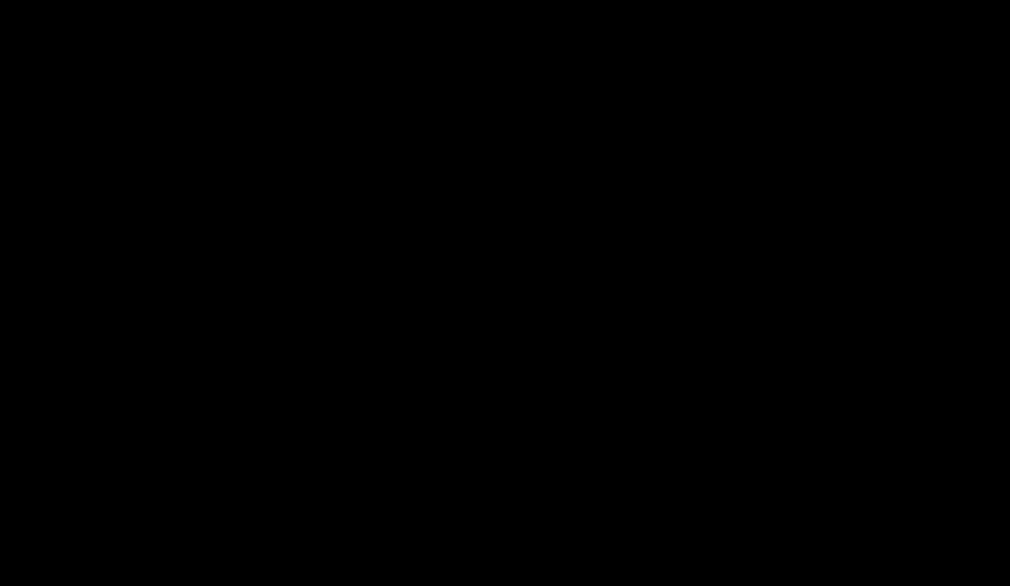